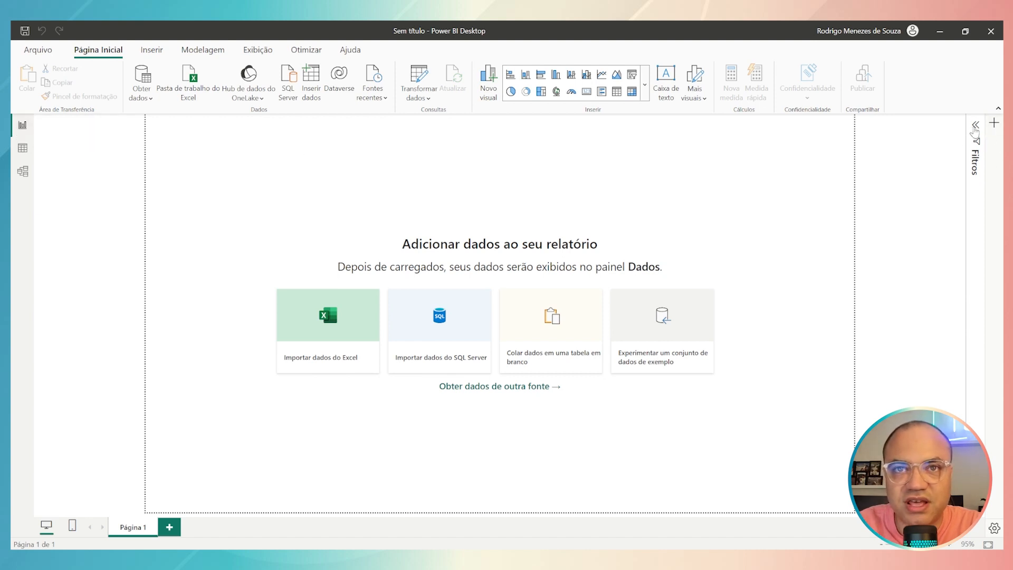
pyautogui.click(975, 126)
pyautogui.click(975, 127)
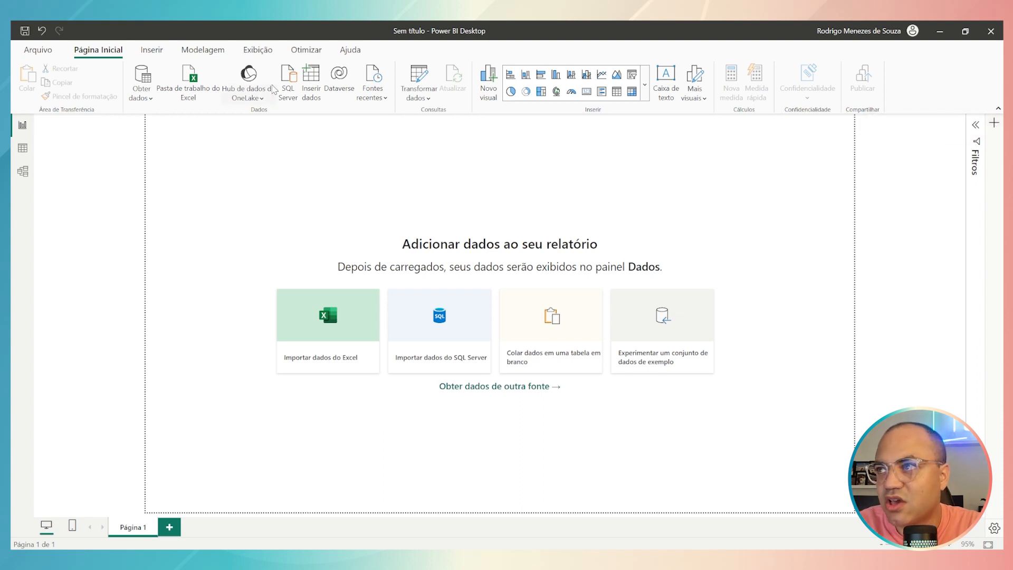
pyautogui.click(246, 55)
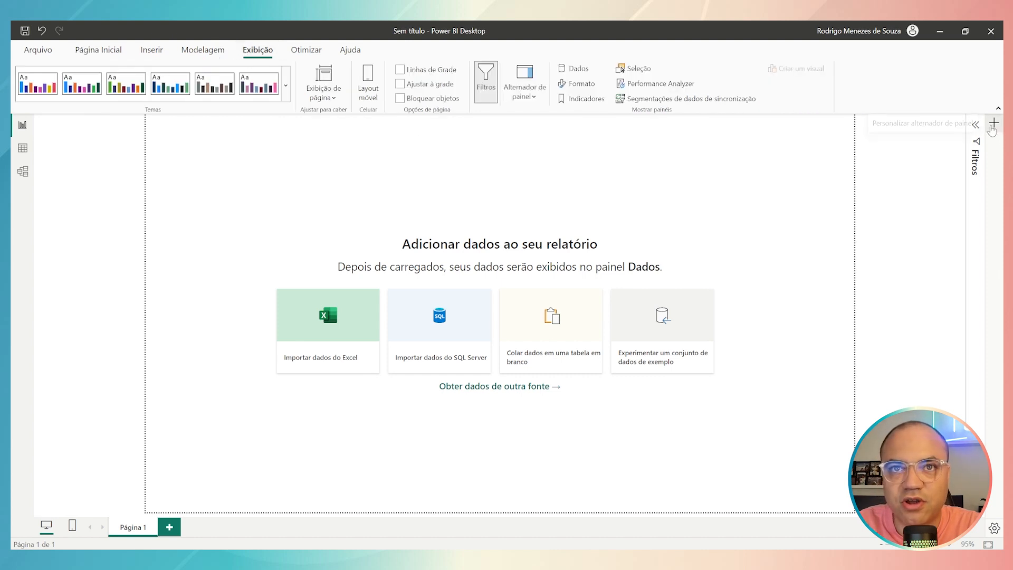
pyautogui.click(80, 53)
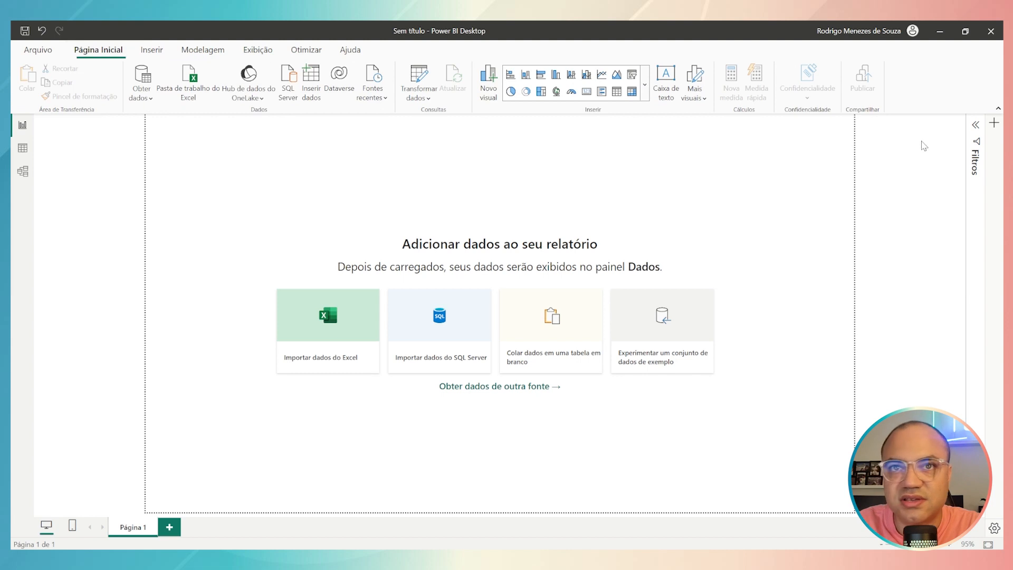
# Enable the Dados and Formato panes in the pane switcher, then close its customization pane.
pyautogui.click(995, 124)
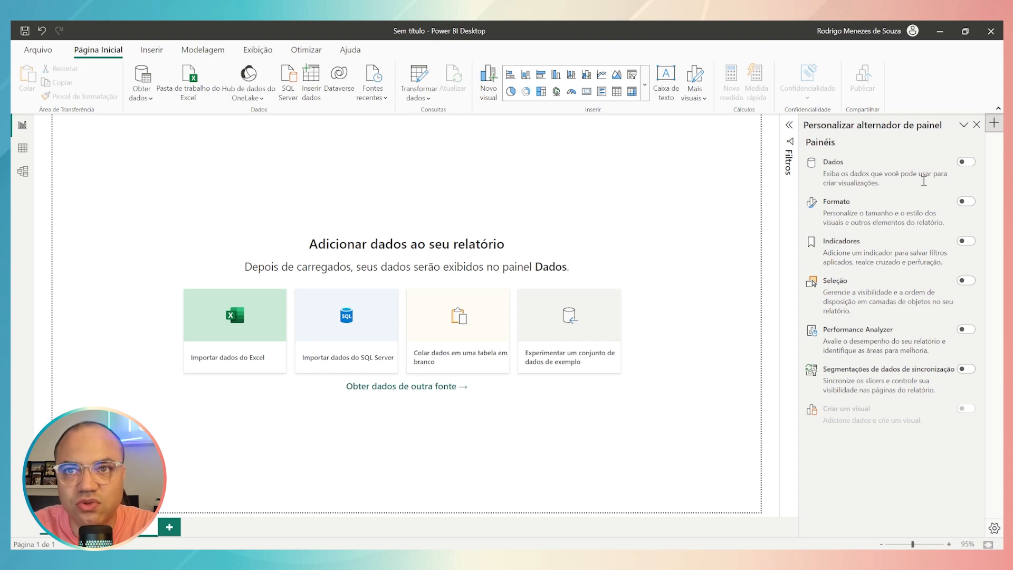
pyautogui.click(969, 162)
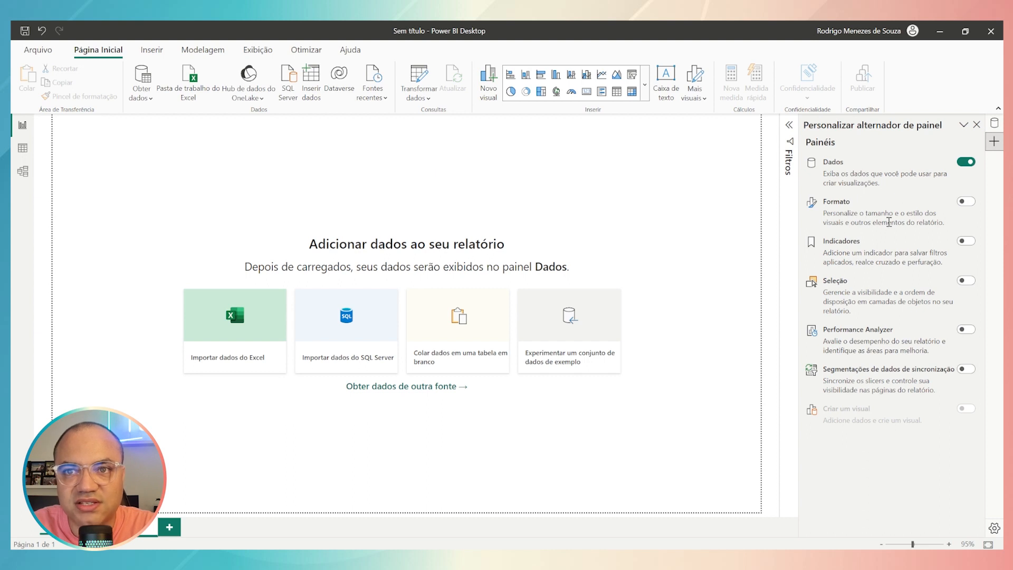
pyautogui.click(967, 202)
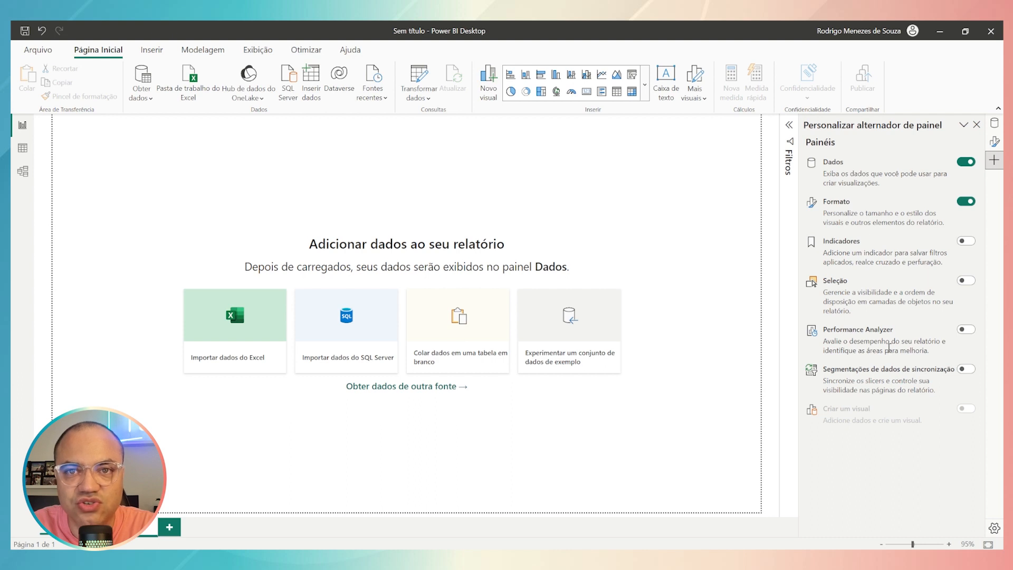
pyautogui.click(256, 51)
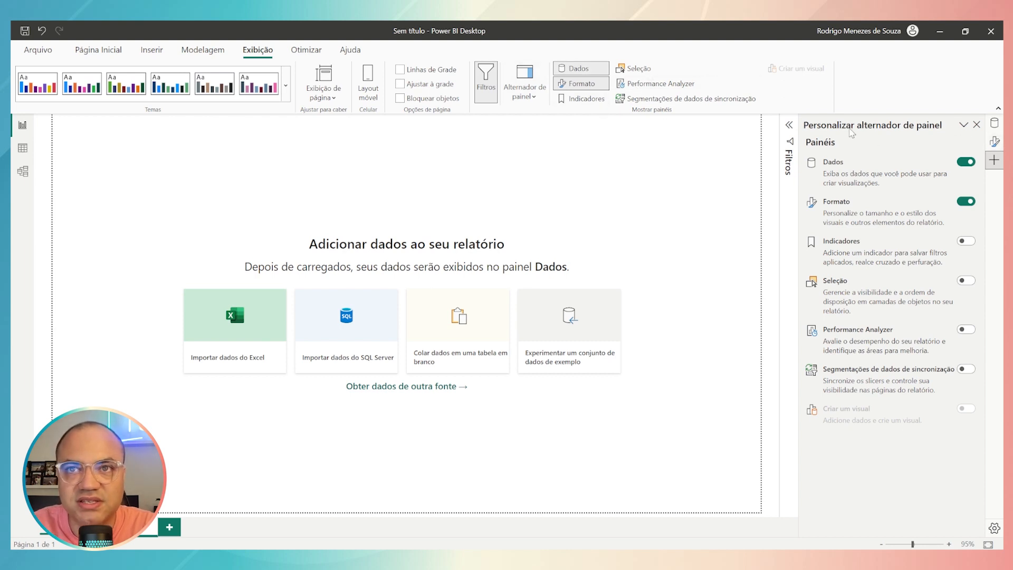
pyautogui.click(976, 125)
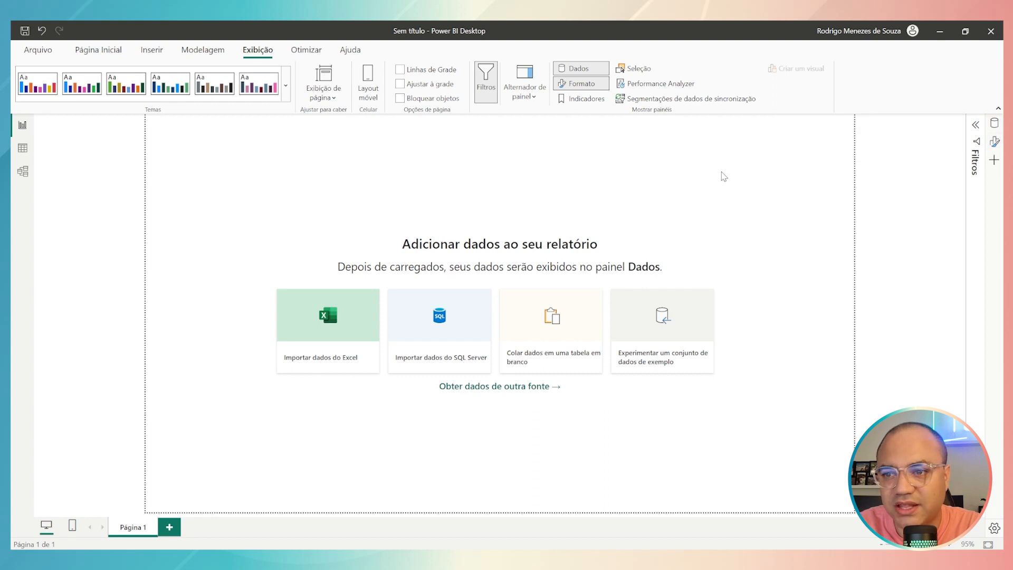
# Load the financials table from the built-in sample dataset Financial Sample.xlsx into the report.
pyautogui.click(667, 352)
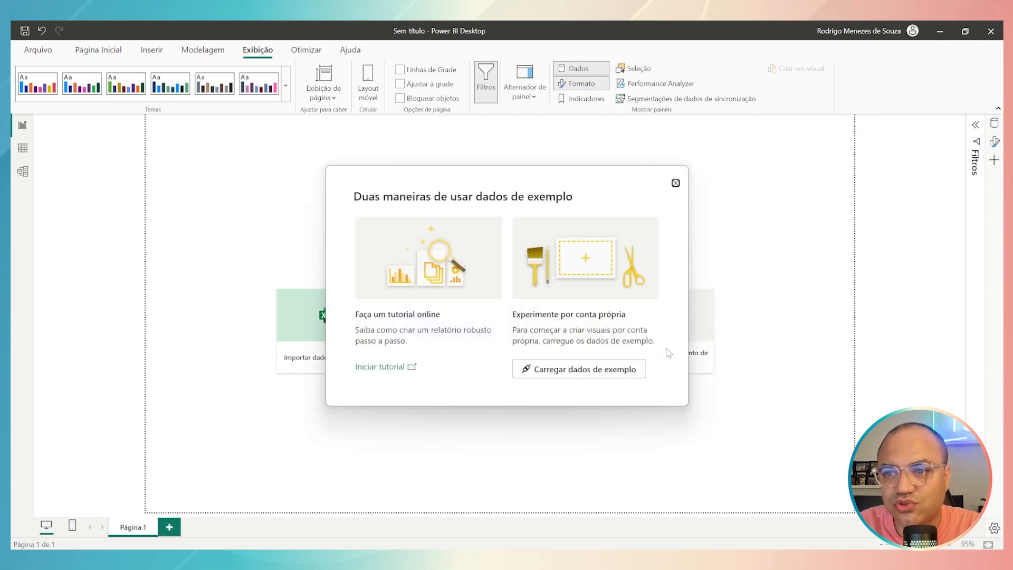
pyautogui.click(599, 371)
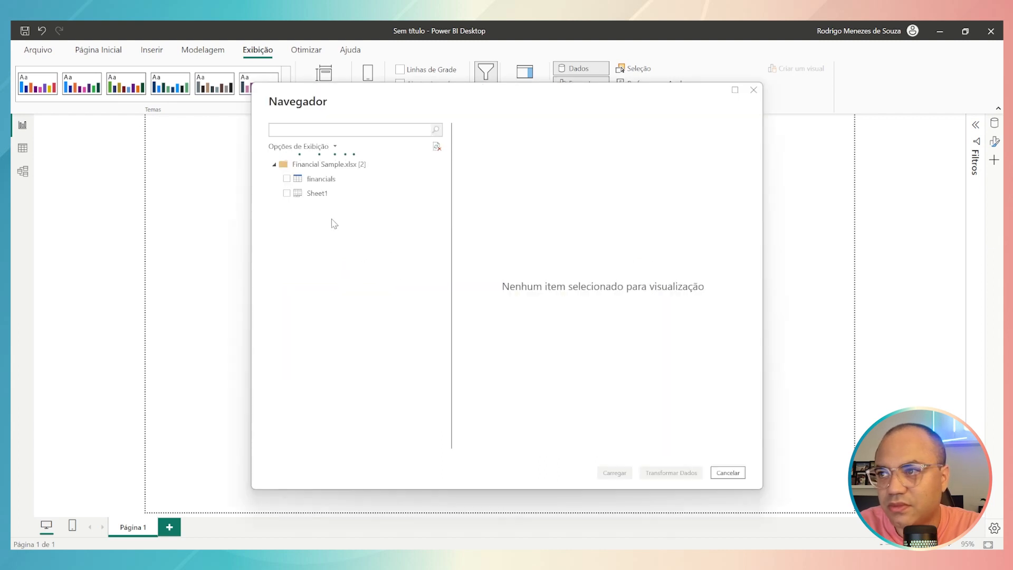
pyautogui.click(286, 179)
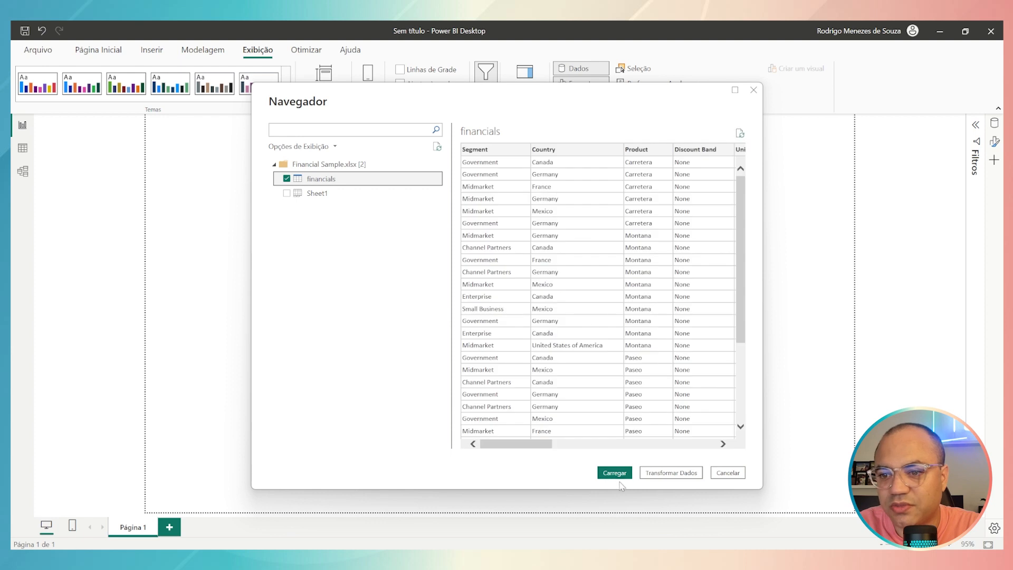
pyautogui.click(617, 473)
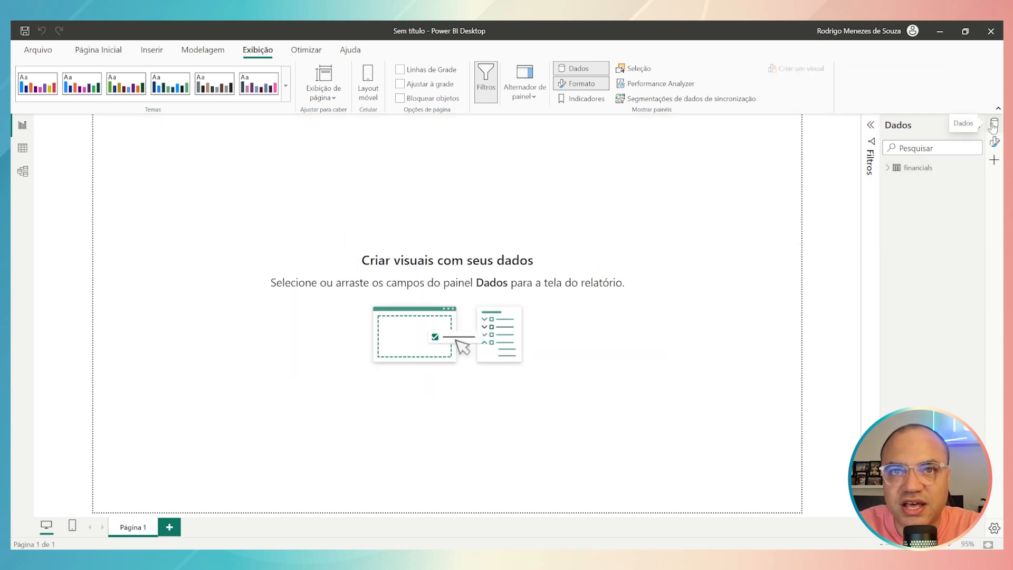
# Show the Dados pane and expand the financials table to view its fields.
pyautogui.click(993, 125)
pyautogui.click(993, 124)
pyautogui.click(993, 124)
pyautogui.click(993, 125)
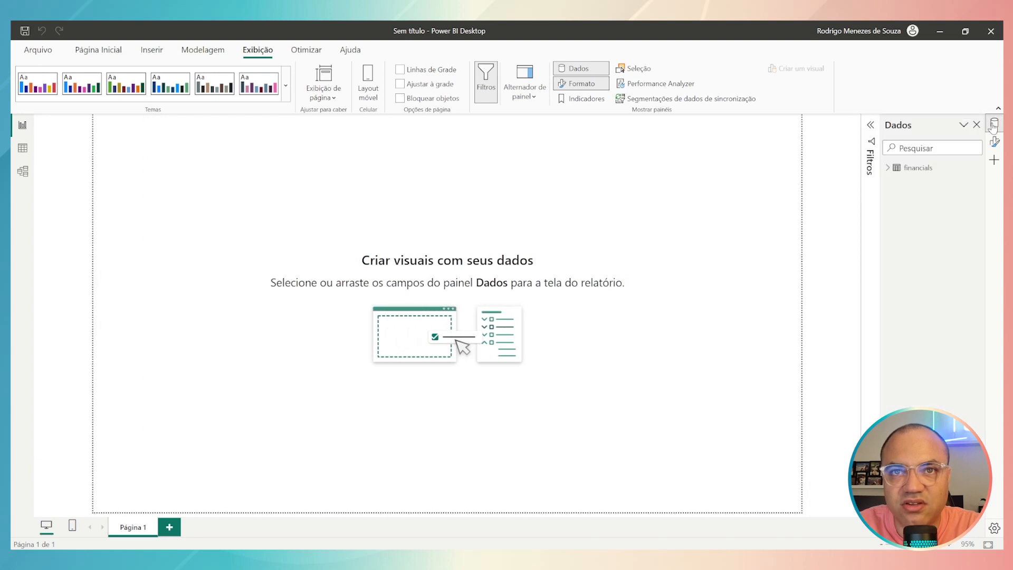
pyautogui.click(889, 168)
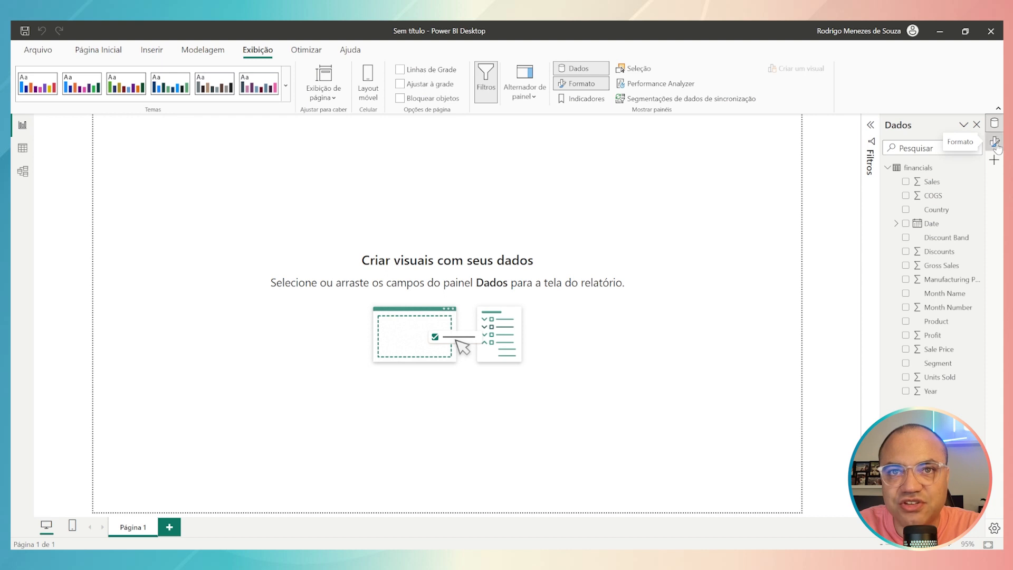
# Examine the page formatting options, including page information, canvas settings and background, and close the Formato pane.
pyautogui.click(995, 143)
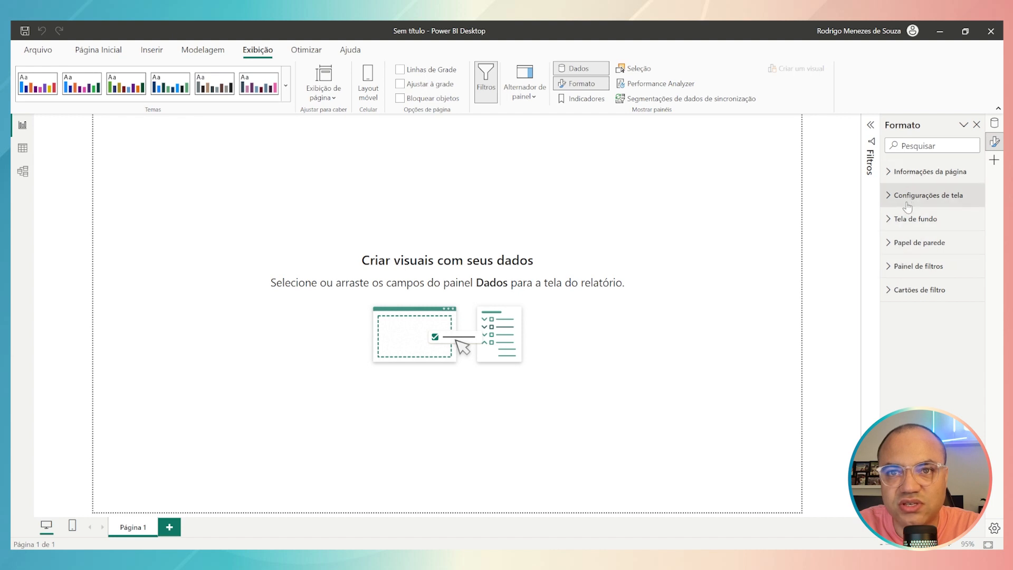
pyautogui.click(889, 175)
pyautogui.click(890, 174)
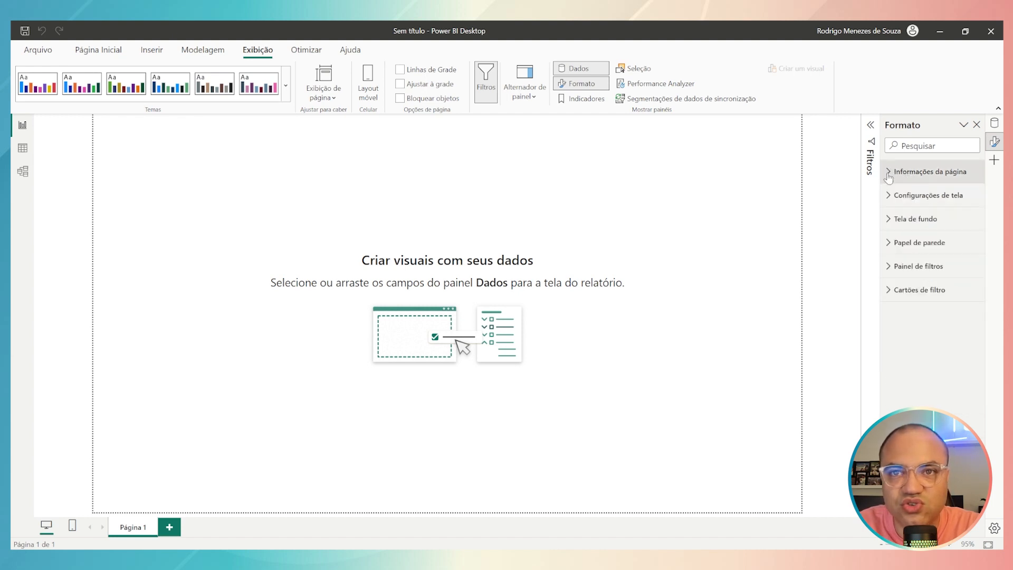
pyautogui.click(892, 197)
pyautogui.click(891, 197)
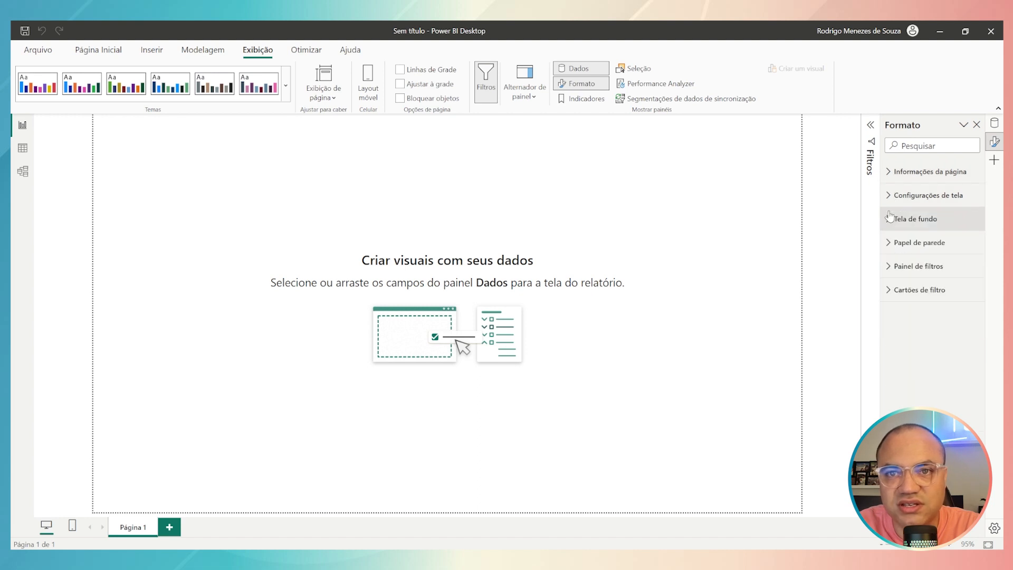
pyautogui.click(890, 221)
pyautogui.click(890, 220)
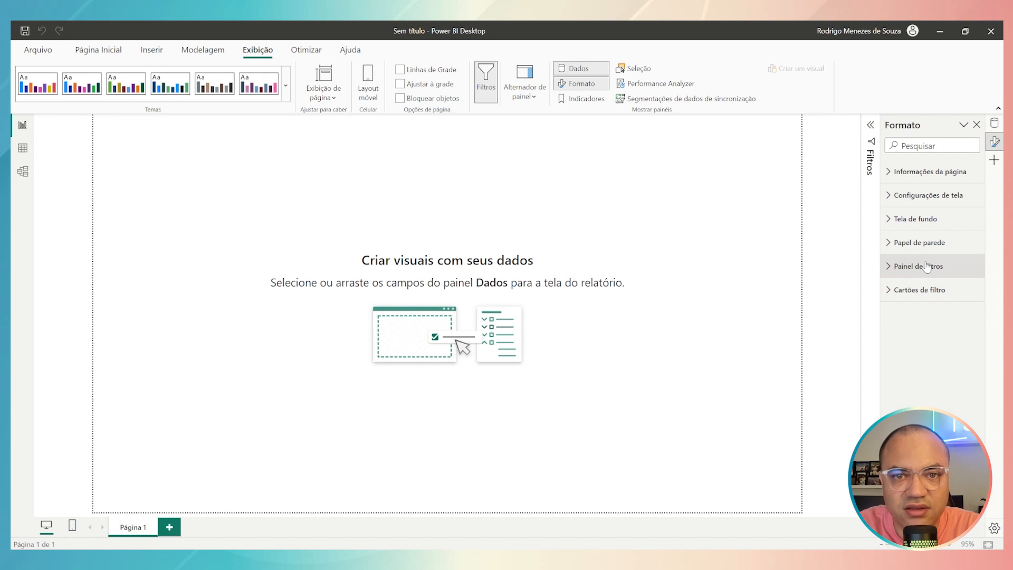
pyautogui.click(893, 220)
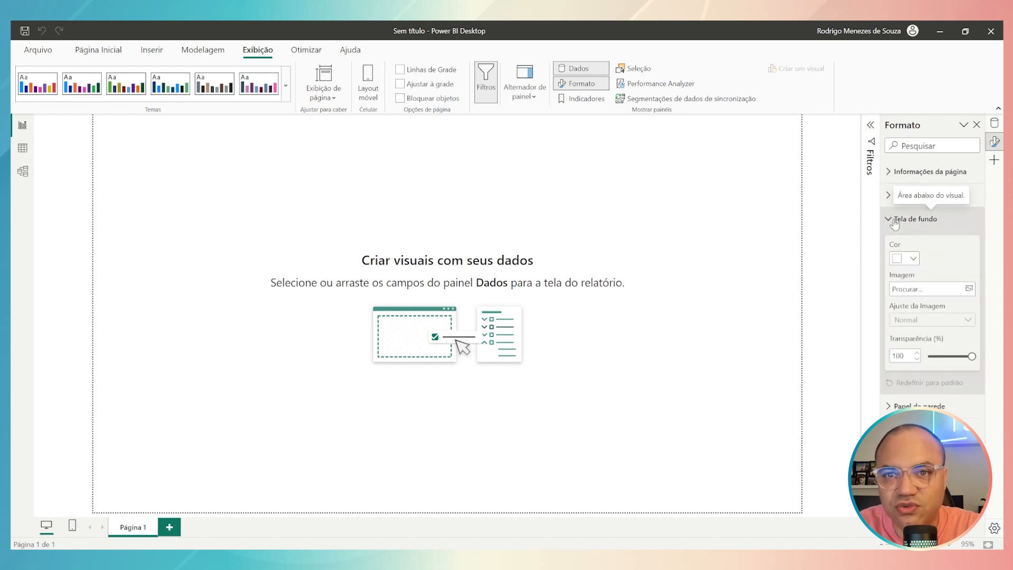
pyautogui.click(893, 220)
pyautogui.click(903, 201)
pyautogui.click(903, 201)
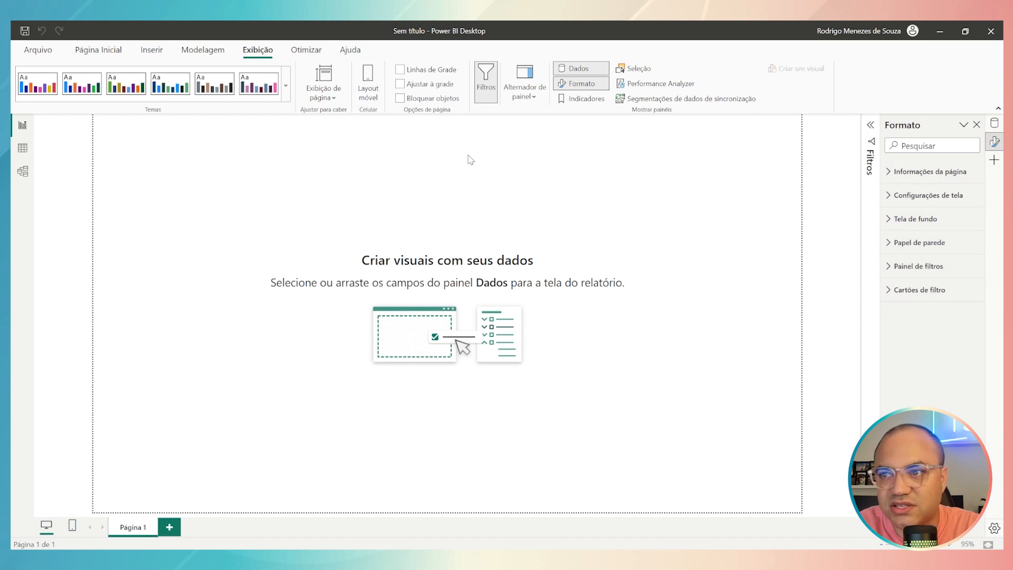
pyautogui.click(996, 142)
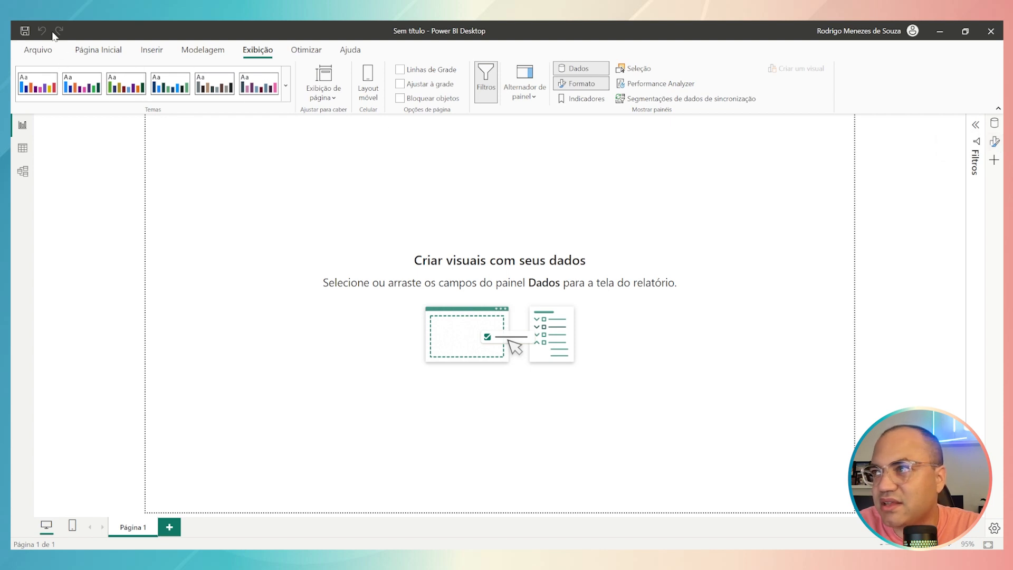
# Insert a stacked bar chart on the blank report page and enlarge it slightly.
pyautogui.click(89, 58)
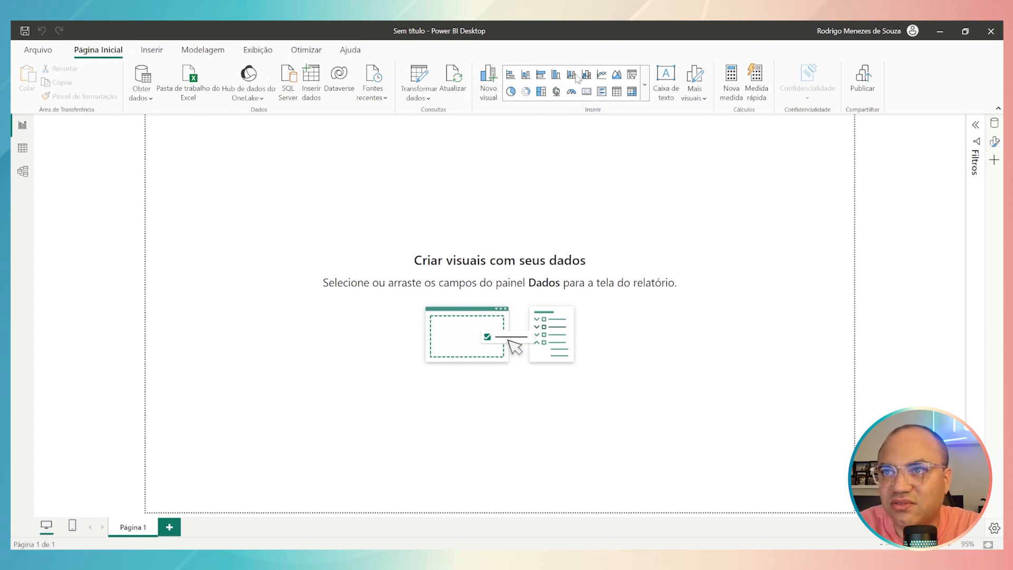
pyautogui.click(511, 76)
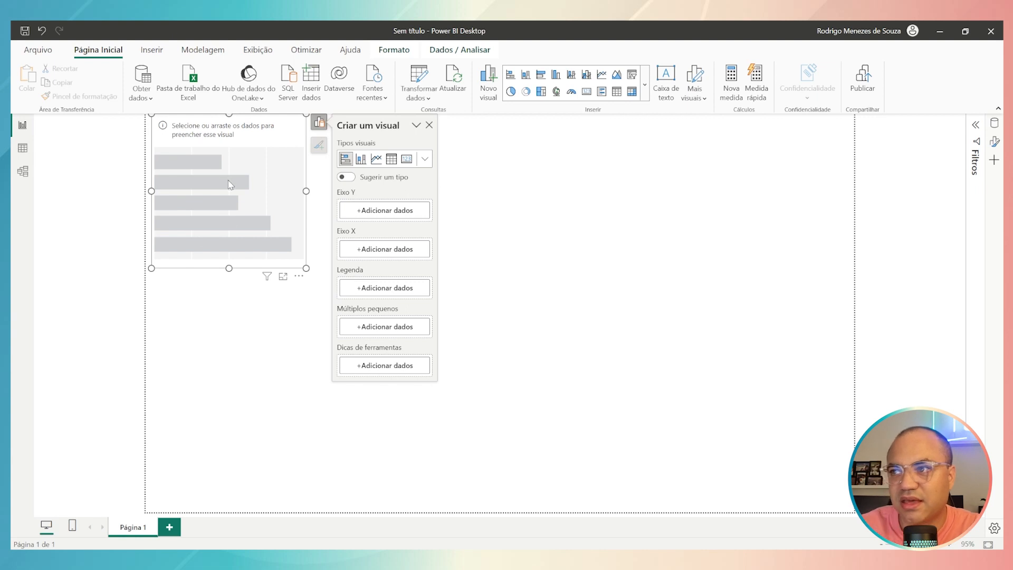
pyautogui.moveTo(309, 274); pyautogui.dragTo(338, 303)
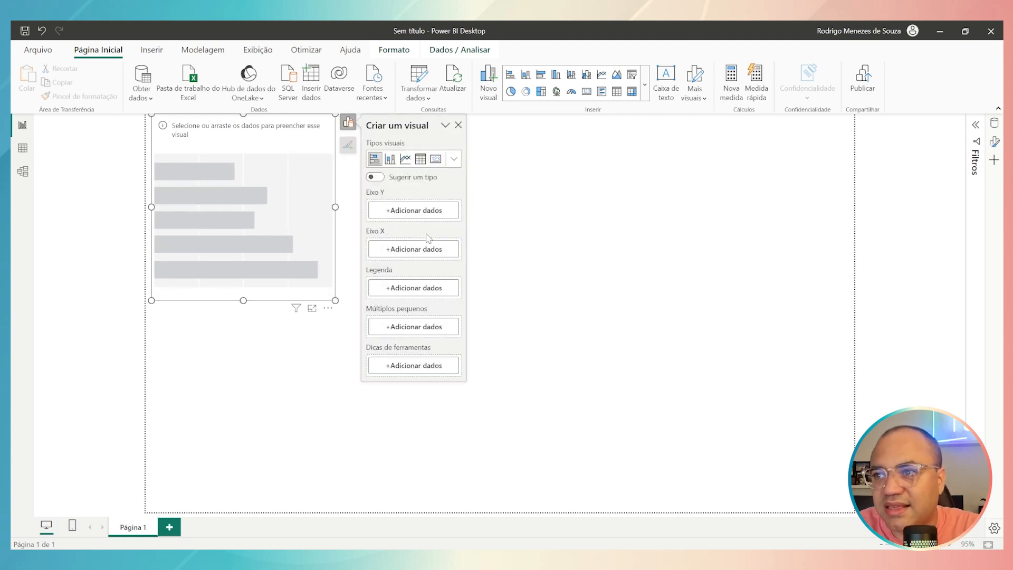
# Assign Mês from the Date hierarchy to the bar chart's Y axis and Sales to its X axis.
pyautogui.click(994, 123)
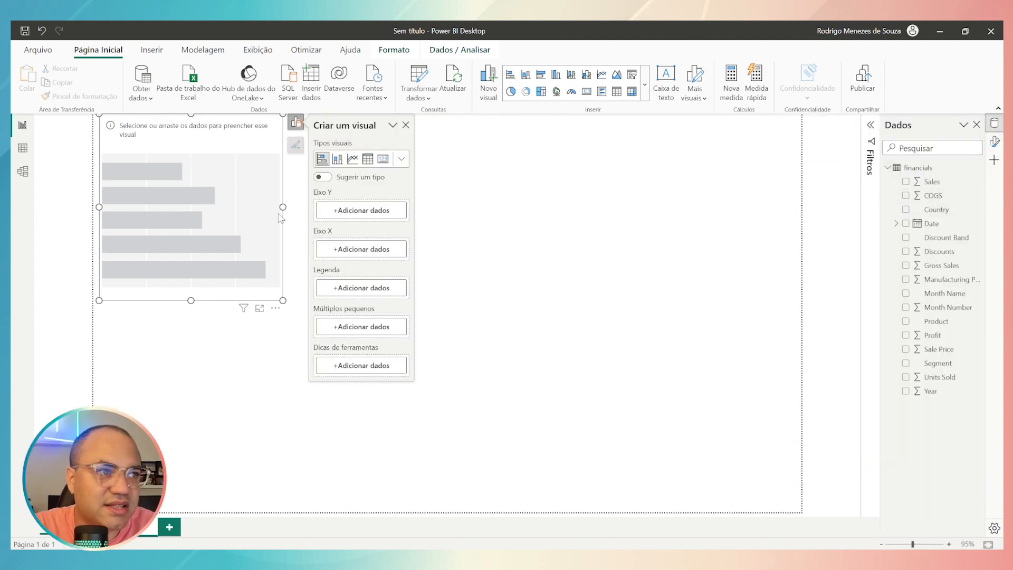
pyautogui.click(896, 224)
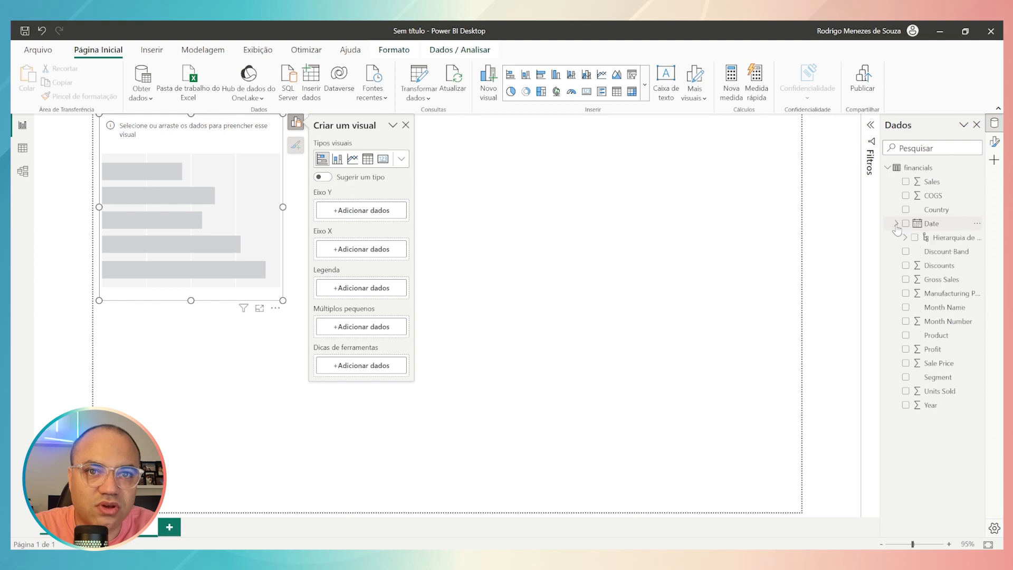
pyautogui.click(906, 238)
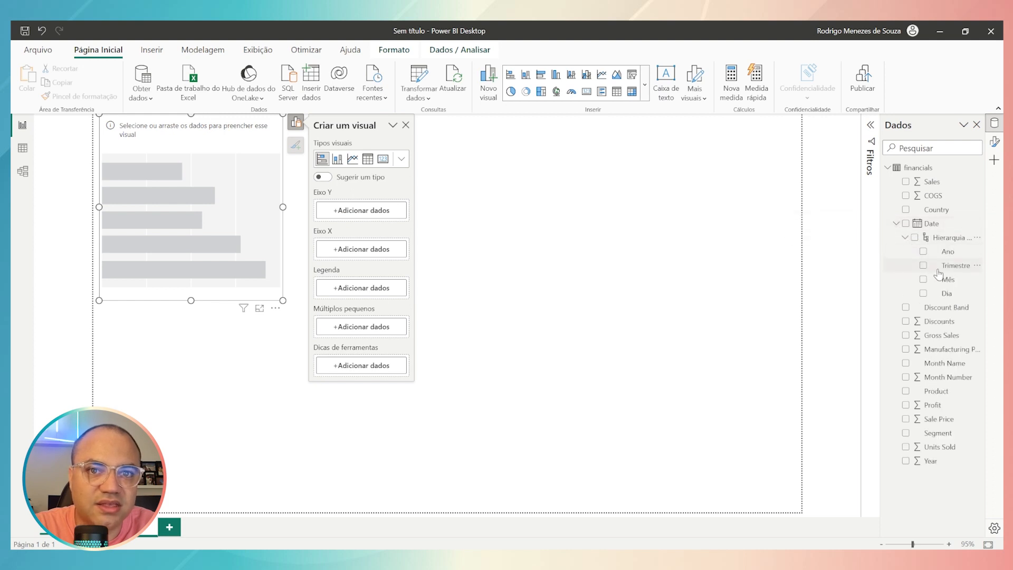
pyautogui.moveTo(943, 285); pyautogui.dragTo(372, 217)
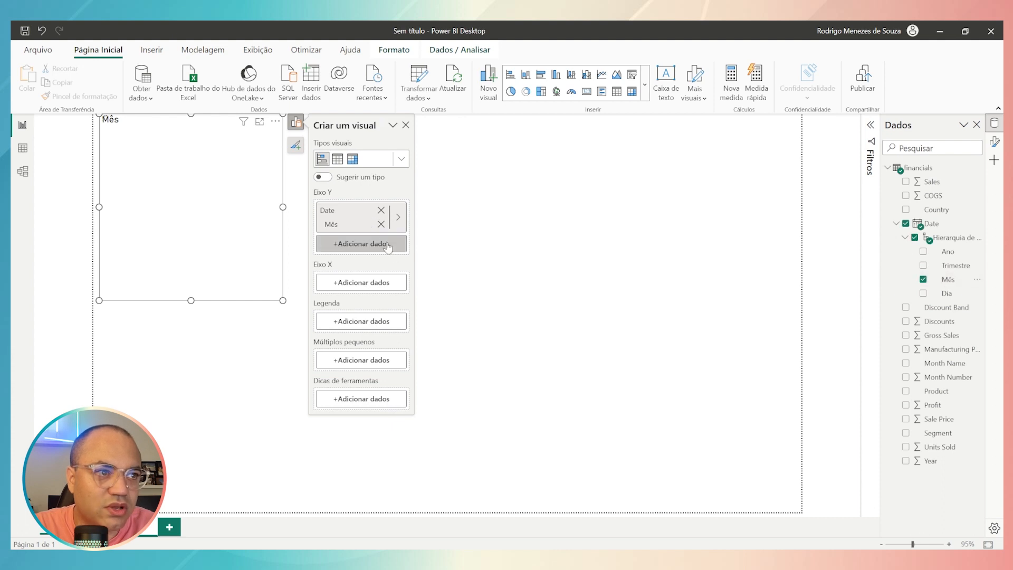
pyautogui.click(376, 285)
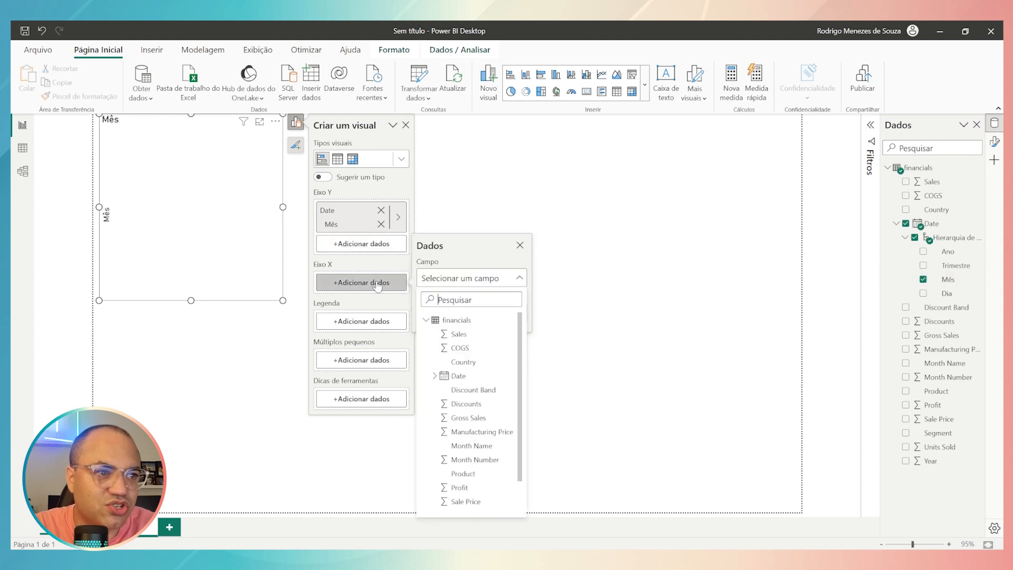
pyautogui.click(454, 335)
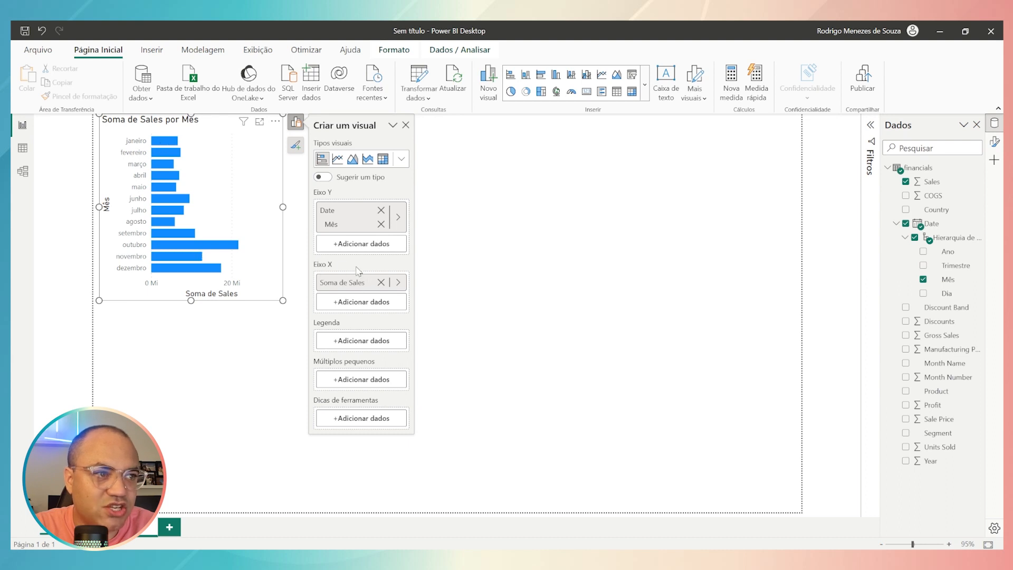
# Set the aggregation of the Sales field on the chart's X axis to Média.
pyautogui.click(399, 284)
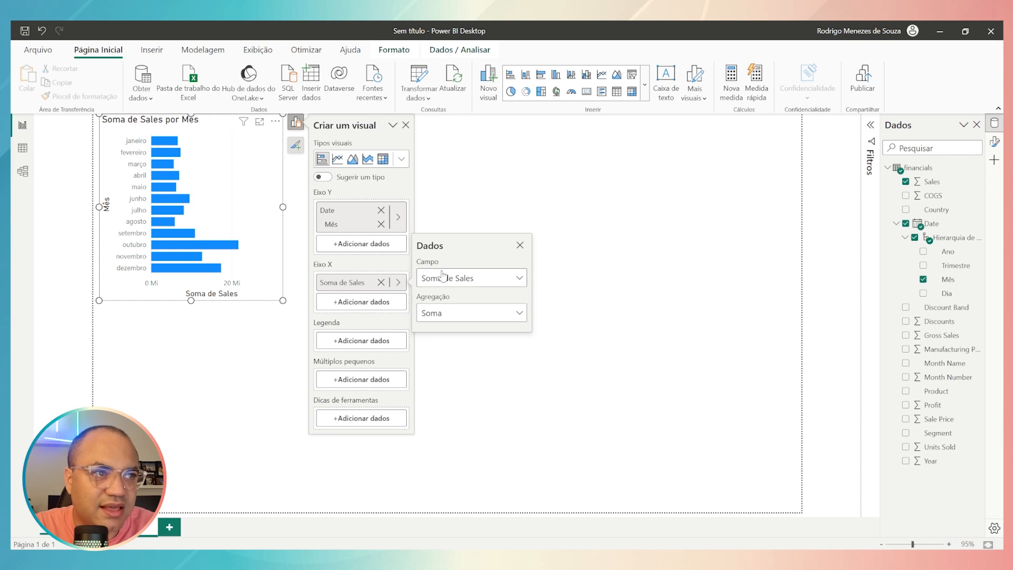
pyautogui.click(502, 279)
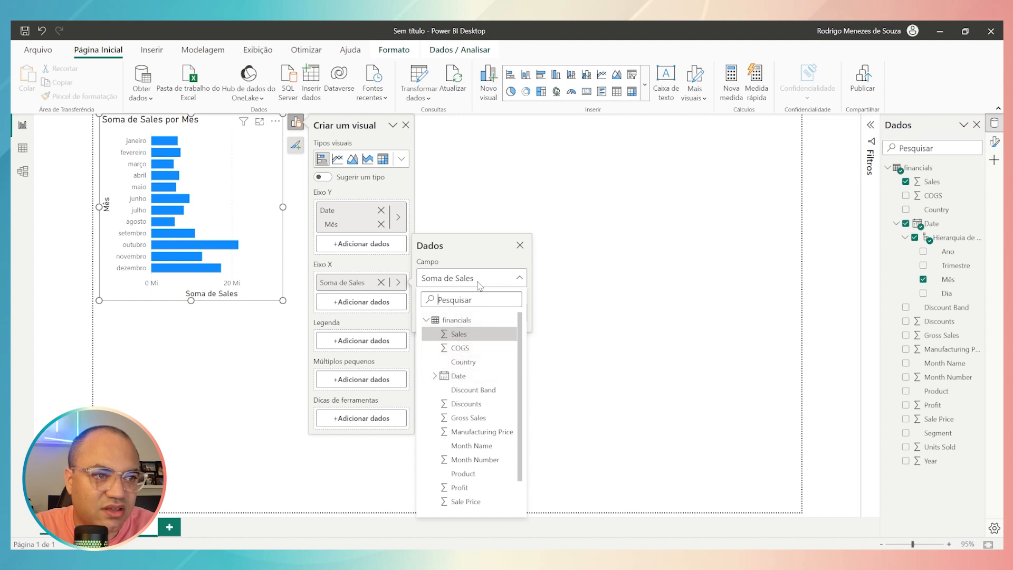
pyautogui.click(479, 283)
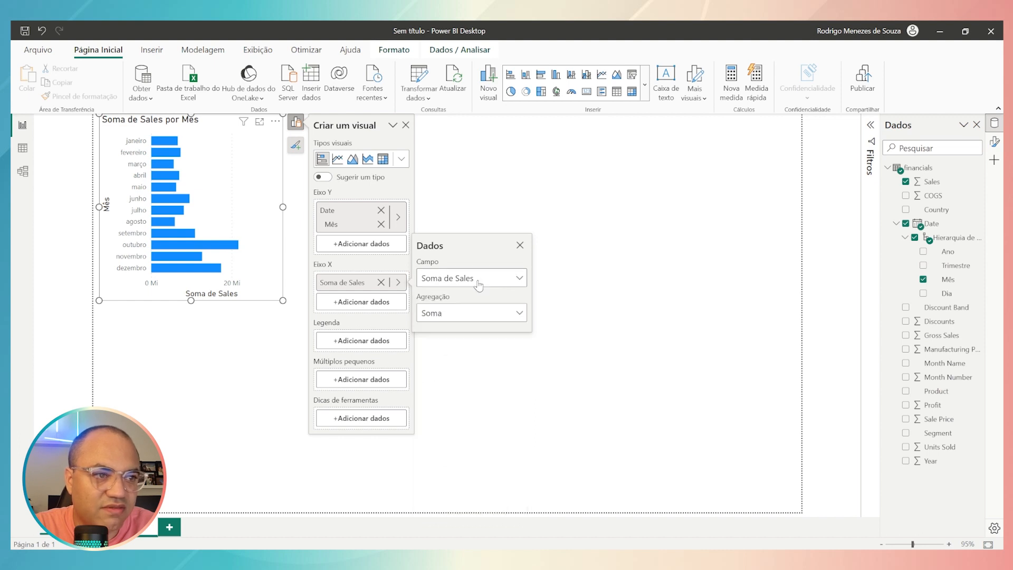
pyautogui.click(505, 313)
pyautogui.click(460, 350)
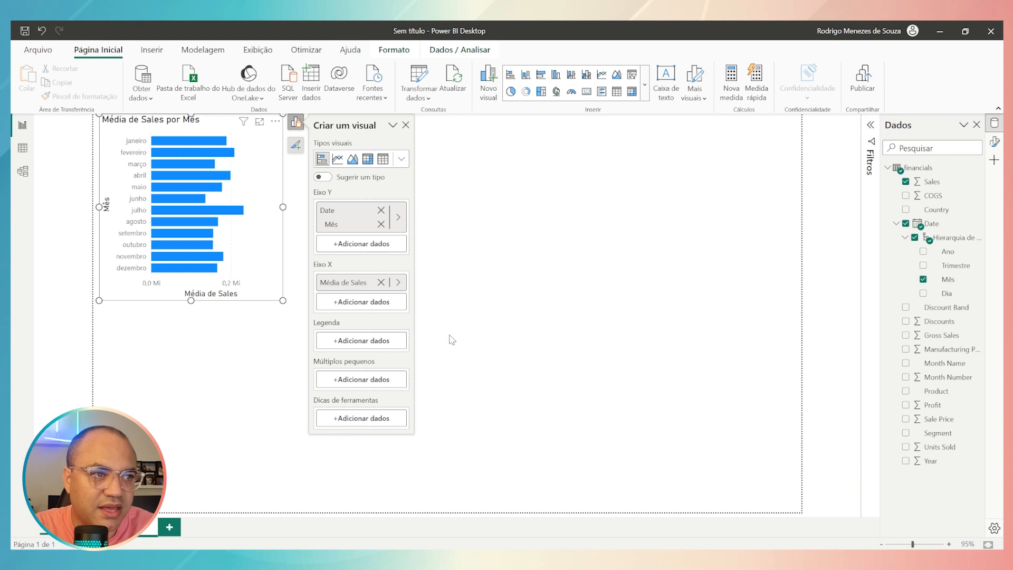
# Try the Mínimo and Máximo aggregations on the Sales field of the bar chart's X axis.
pyautogui.click(398, 283)
pyautogui.click(468, 313)
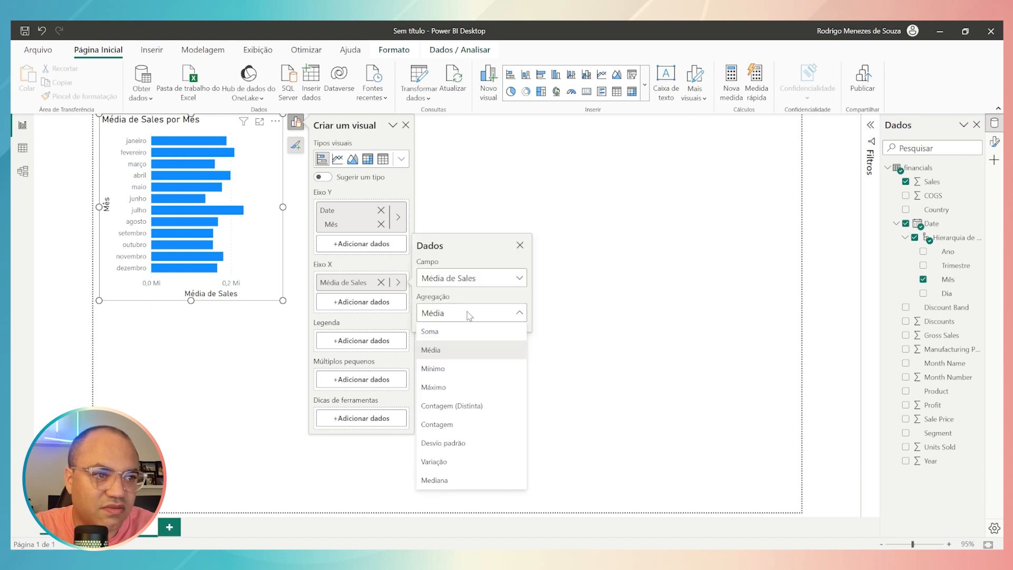
pyautogui.click(458, 369)
pyautogui.click(399, 282)
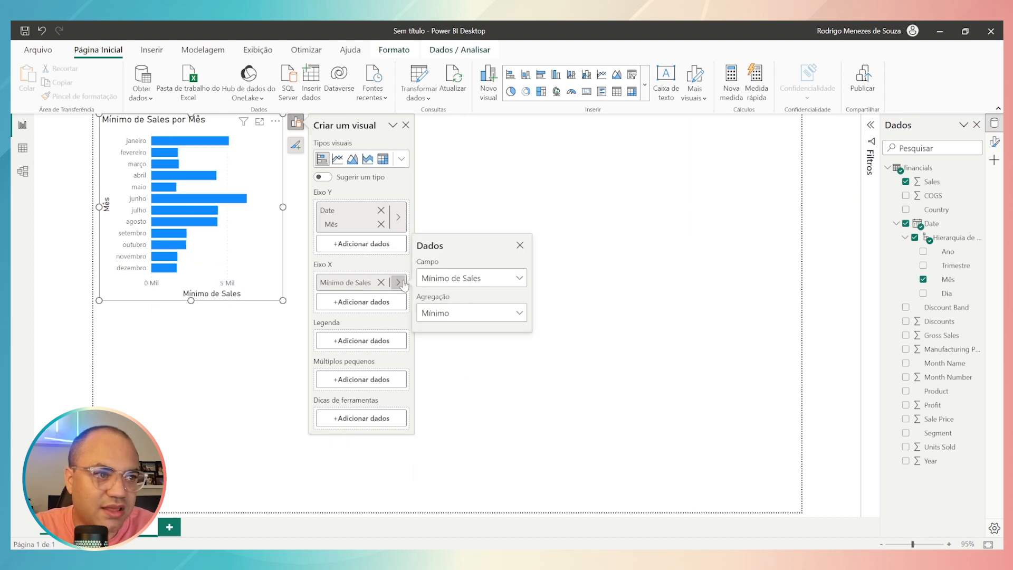
pyautogui.click(434, 313)
pyautogui.click(434, 387)
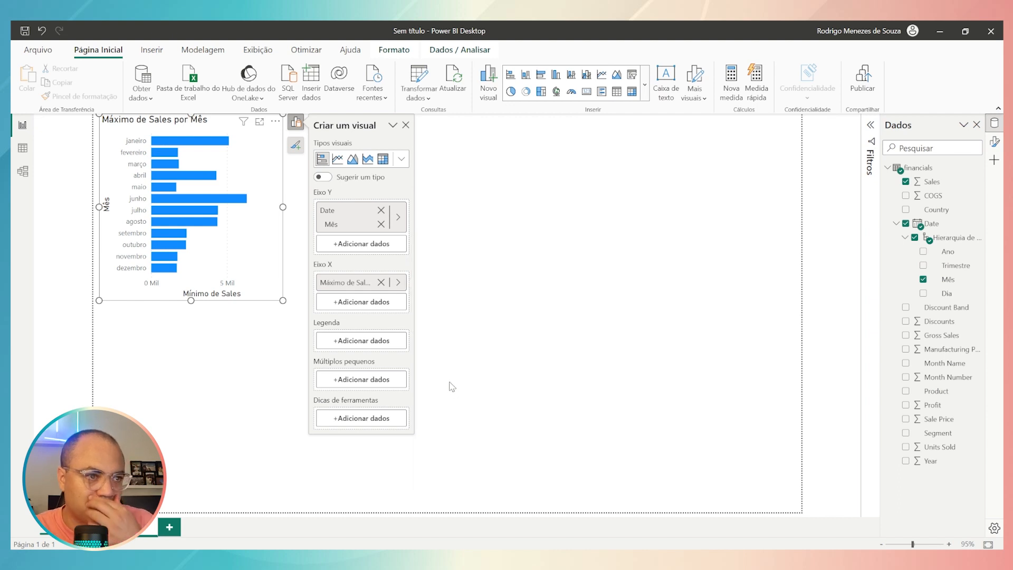
# Set the aggregation of the X axis Sales field to Soma and widen the bar chart.
pyautogui.click(399, 282)
pyautogui.click(460, 319)
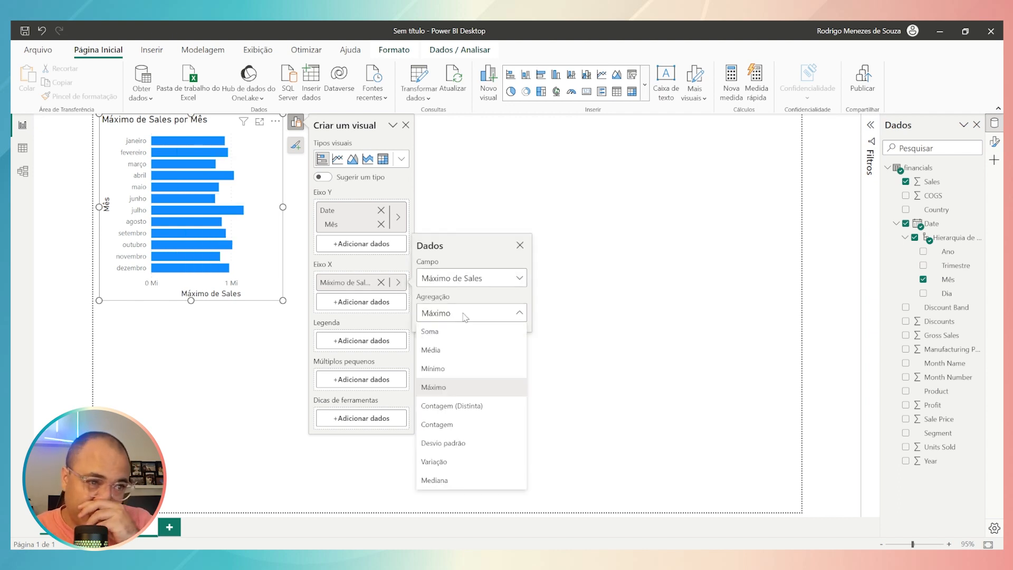
pyautogui.click(460, 330)
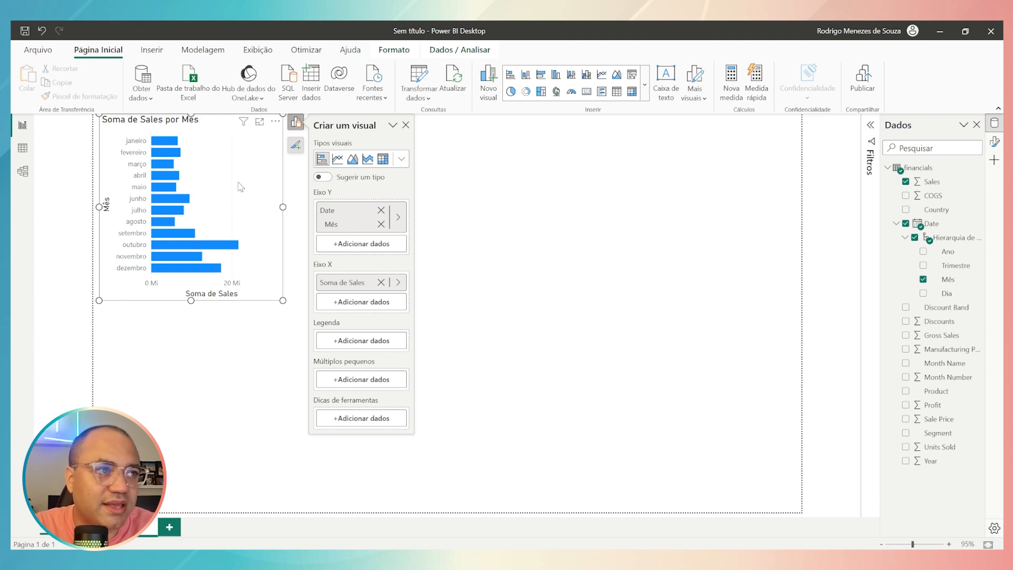
pyautogui.moveTo(284, 207); pyautogui.dragTo(348, 207)
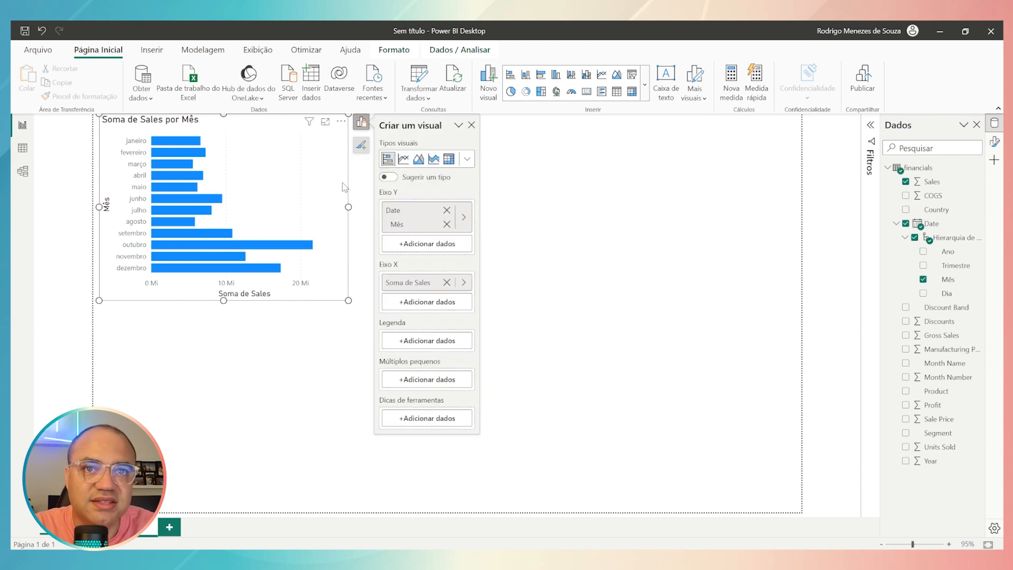
# Examine the on-object options for adding elements to the bar chart.
pyautogui.click(361, 148)
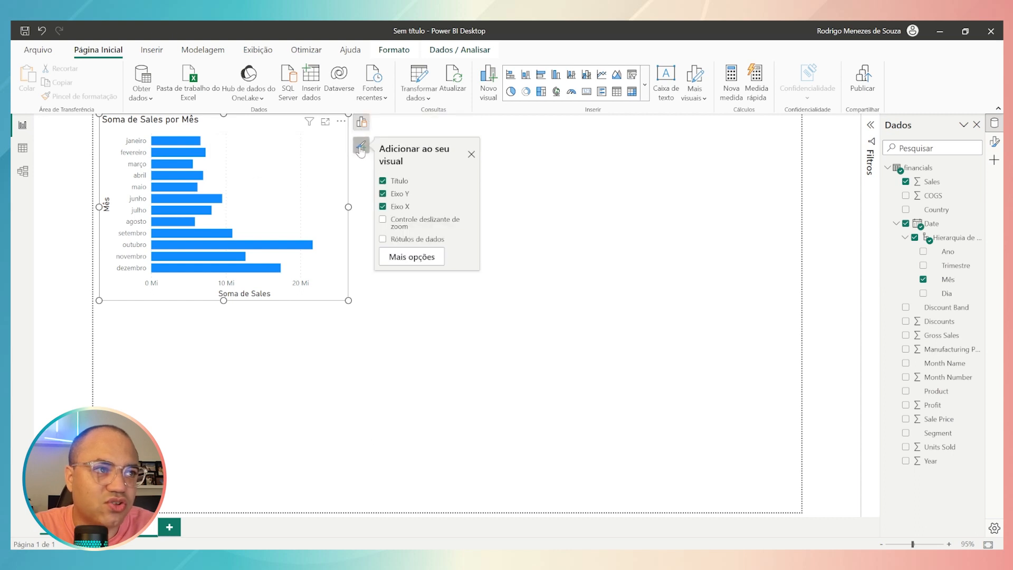
pyautogui.click(361, 147)
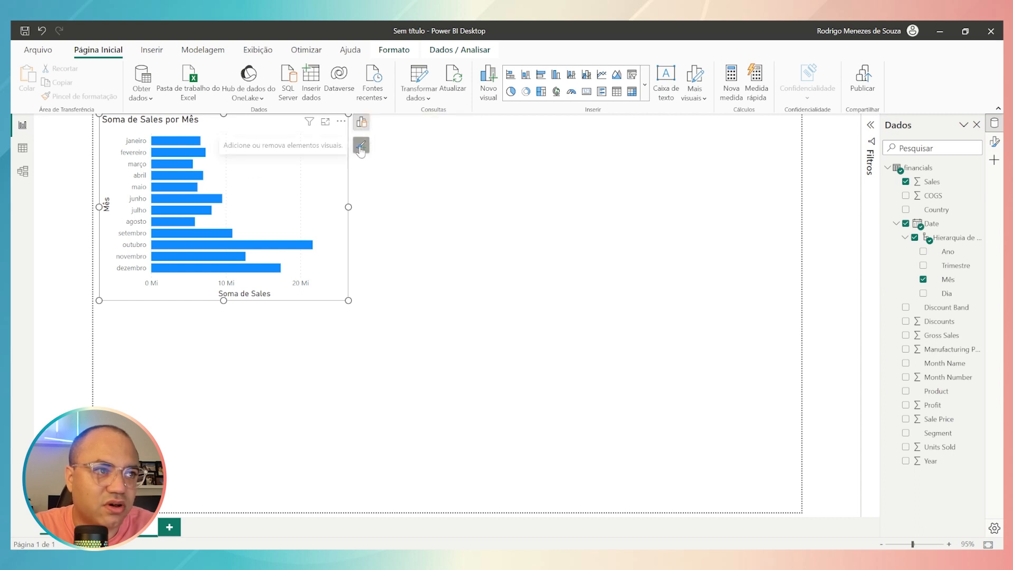
pyautogui.click(361, 148)
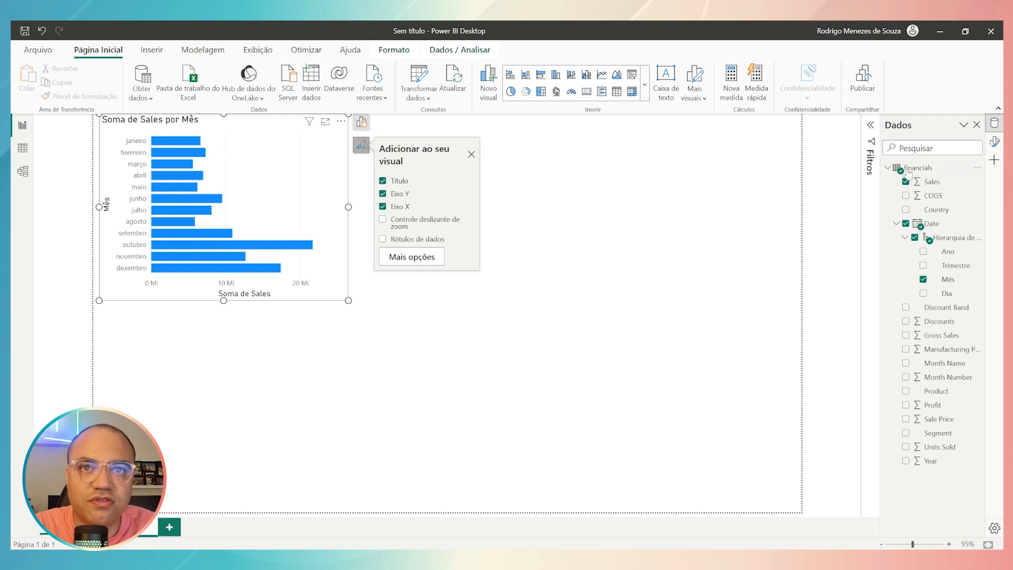
# Examine the bar chart's formatting sections in the Formato pane, including Tamanho e estilo, Título, Eixo Y and Eixo X.
pyautogui.click(995, 144)
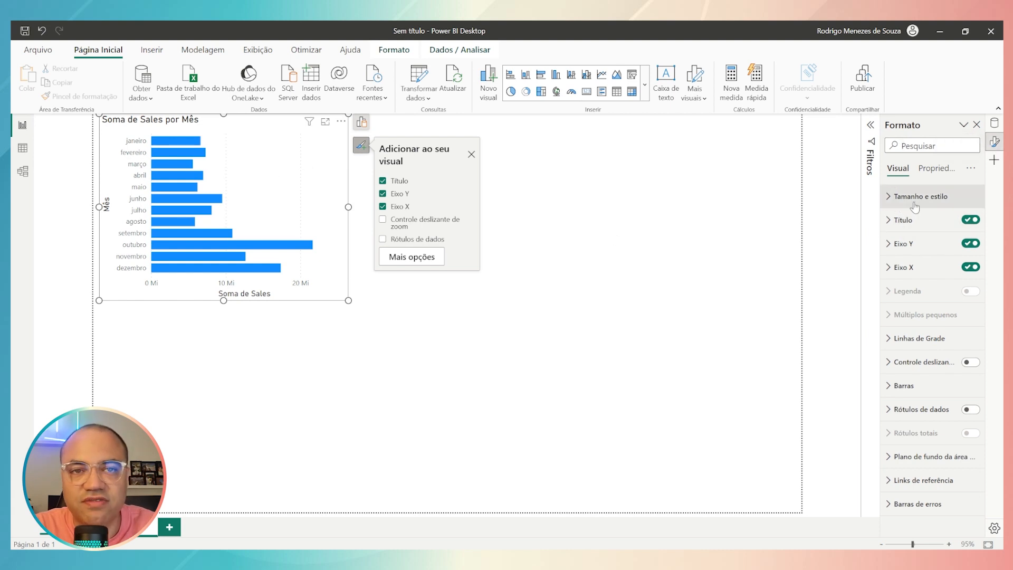
pyautogui.click(891, 198)
pyautogui.click(890, 197)
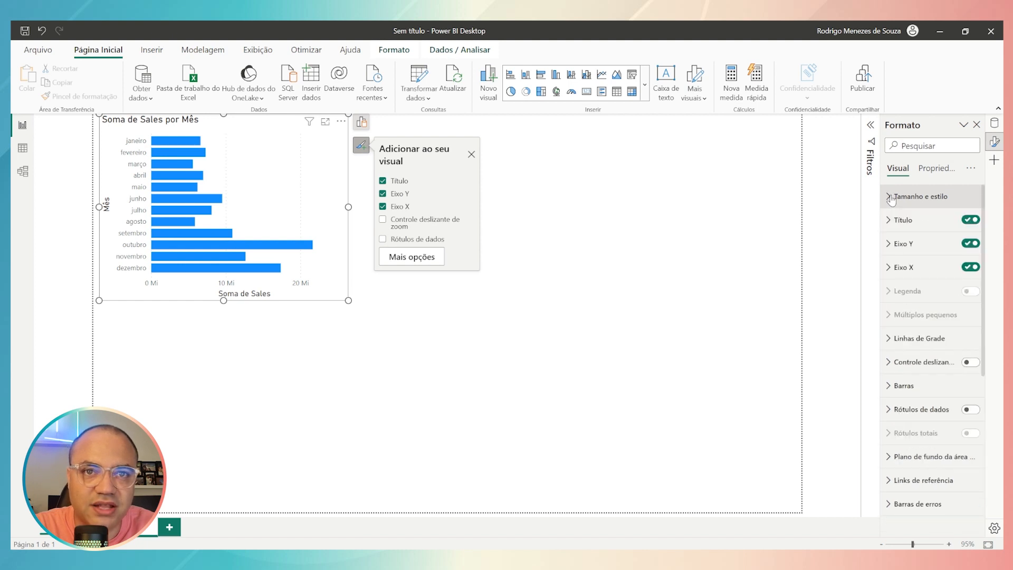
pyautogui.click(892, 222)
pyautogui.click(891, 226)
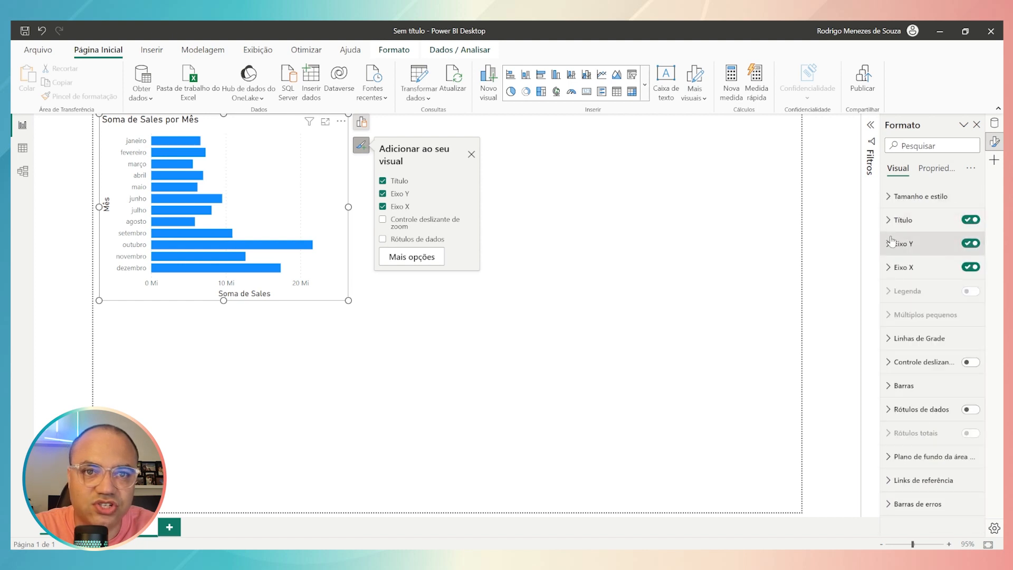
pyautogui.click(890, 244)
pyautogui.click(891, 244)
pyautogui.doubleClick(890, 267)
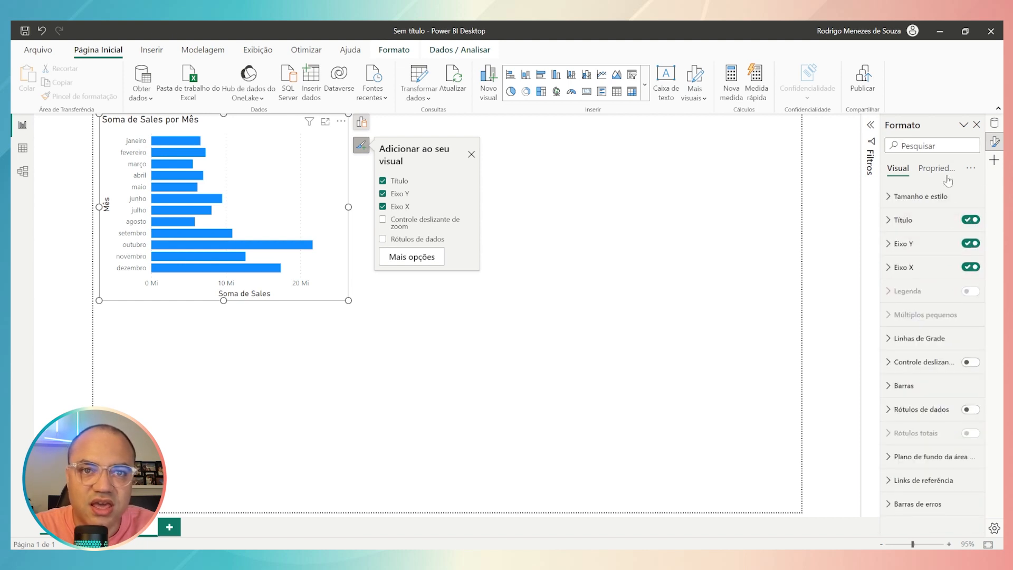
pyautogui.moveTo(923, 315)
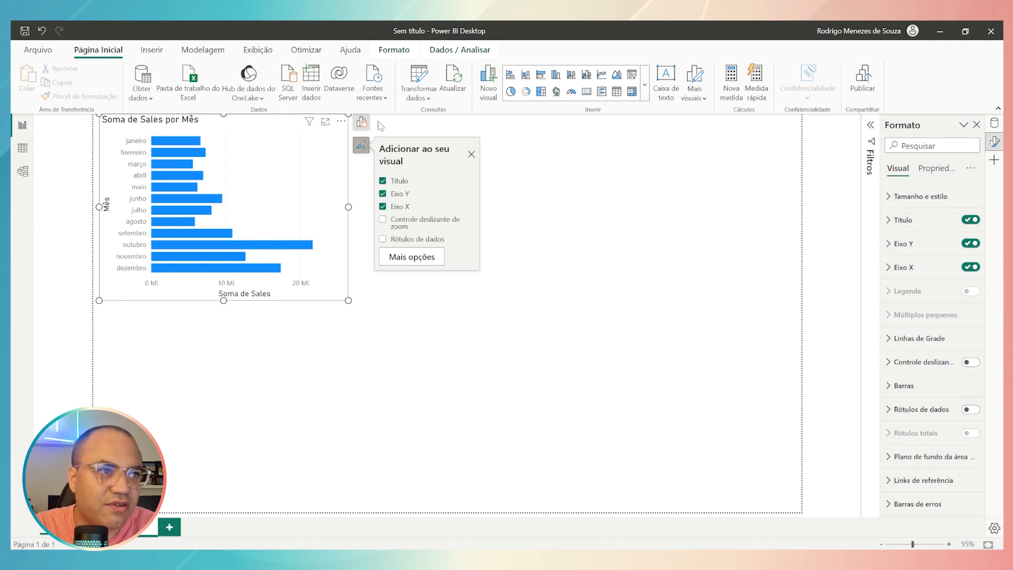
# Compare the bar chart's on-object element options with its Criar um visual options, leaving the latter open.
pyautogui.click(362, 147)
pyautogui.click(362, 147)
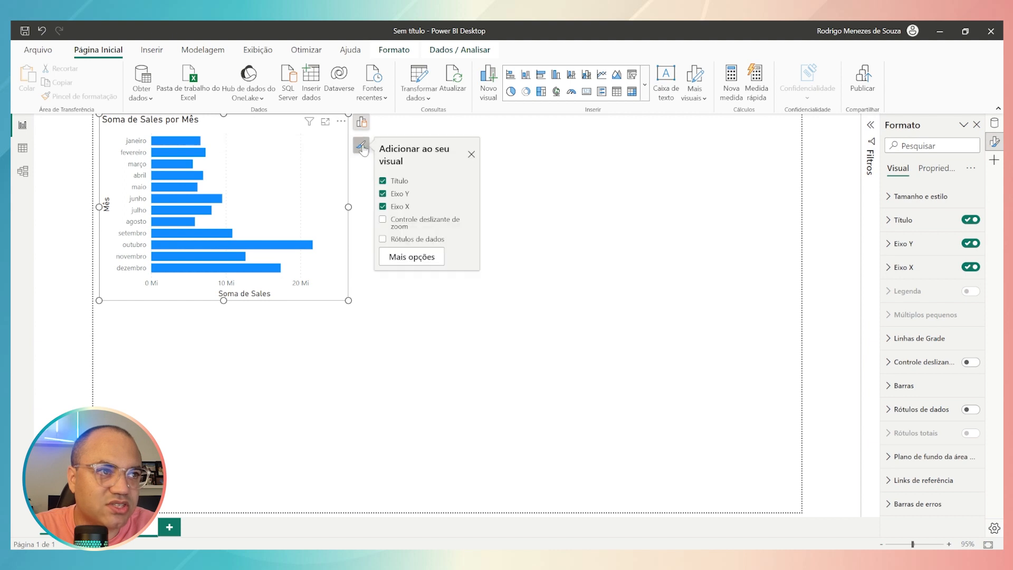
pyautogui.click(362, 148)
pyautogui.click(362, 124)
pyautogui.click(362, 123)
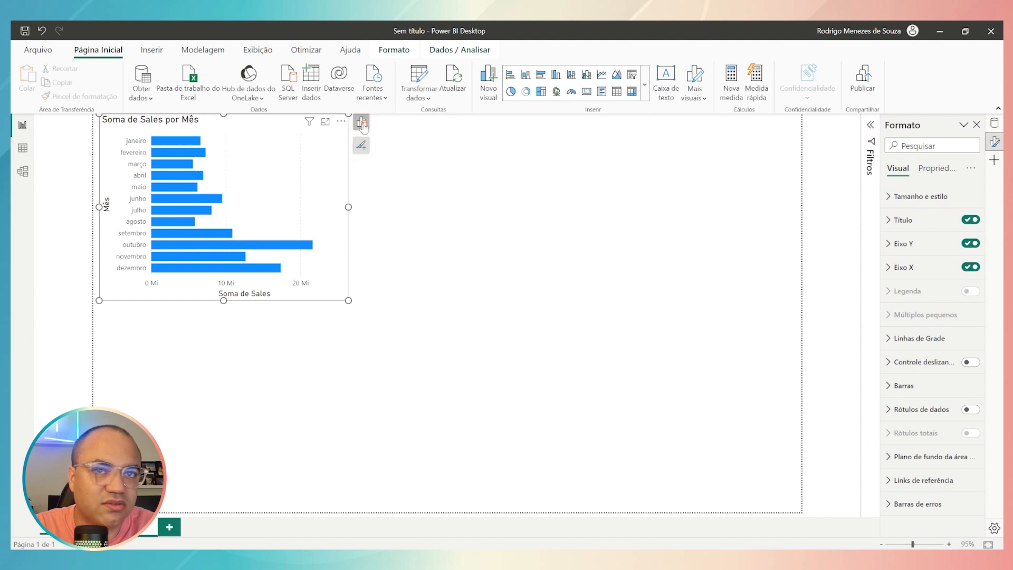
pyautogui.click(362, 124)
pyautogui.click(363, 124)
pyautogui.click(363, 124)
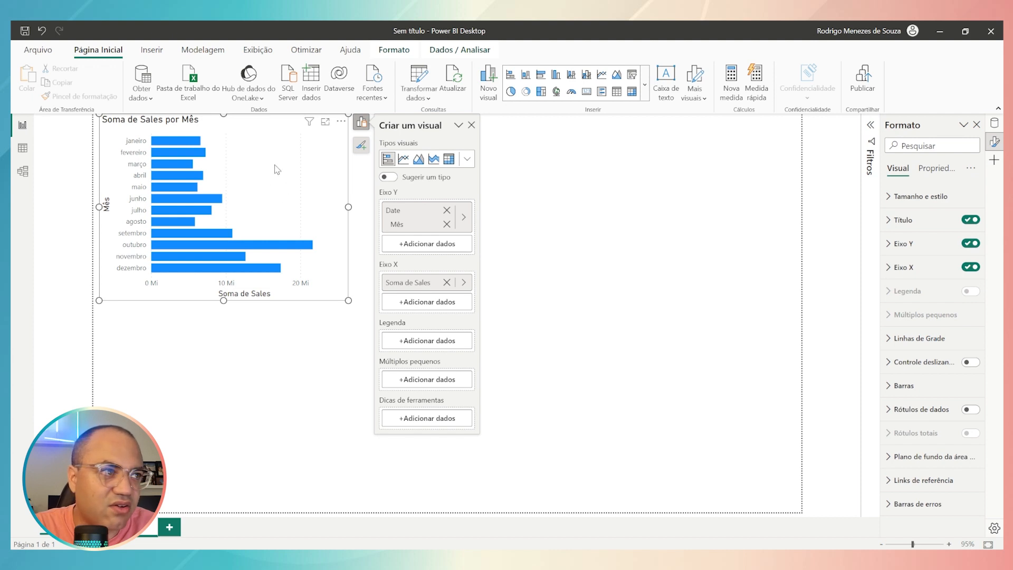
# Extend the bar chart to the page's left edge and enable Sugerir um tipo so the visual type is chosen automatically.
pyautogui.moveTo(98, 207); pyautogui.dragTo(94, 207)
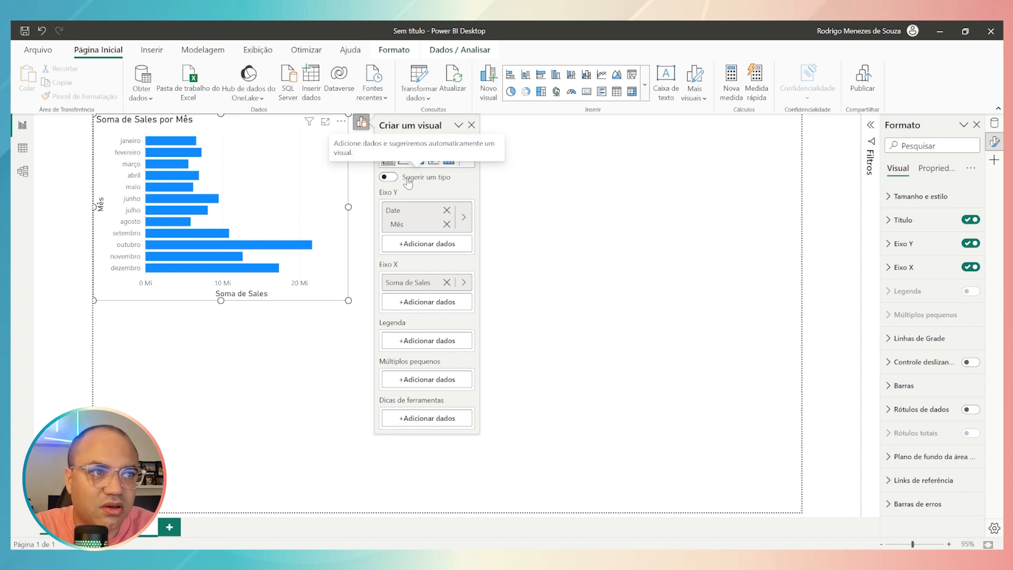
pyautogui.click(388, 177)
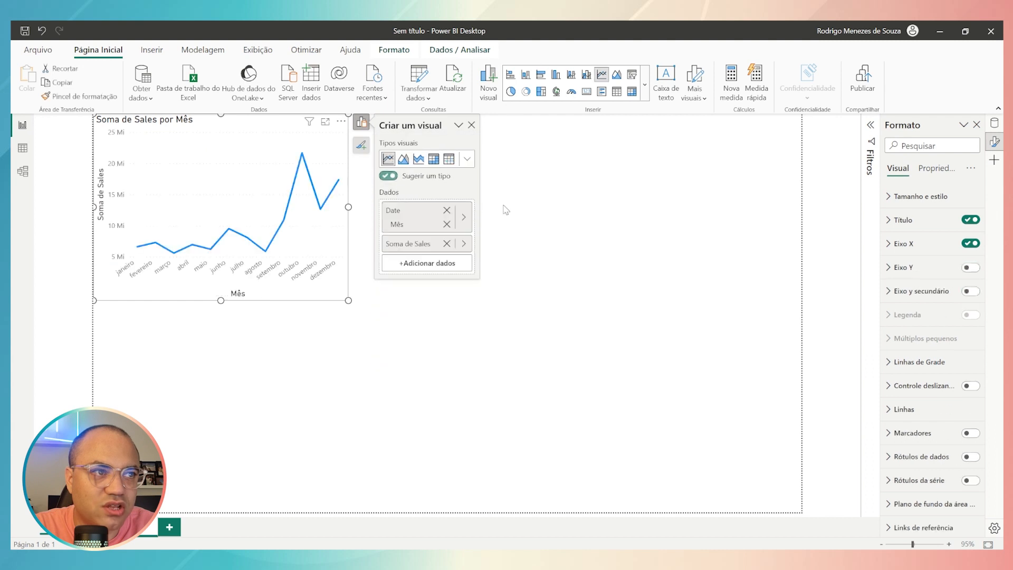
pyautogui.click(388, 176)
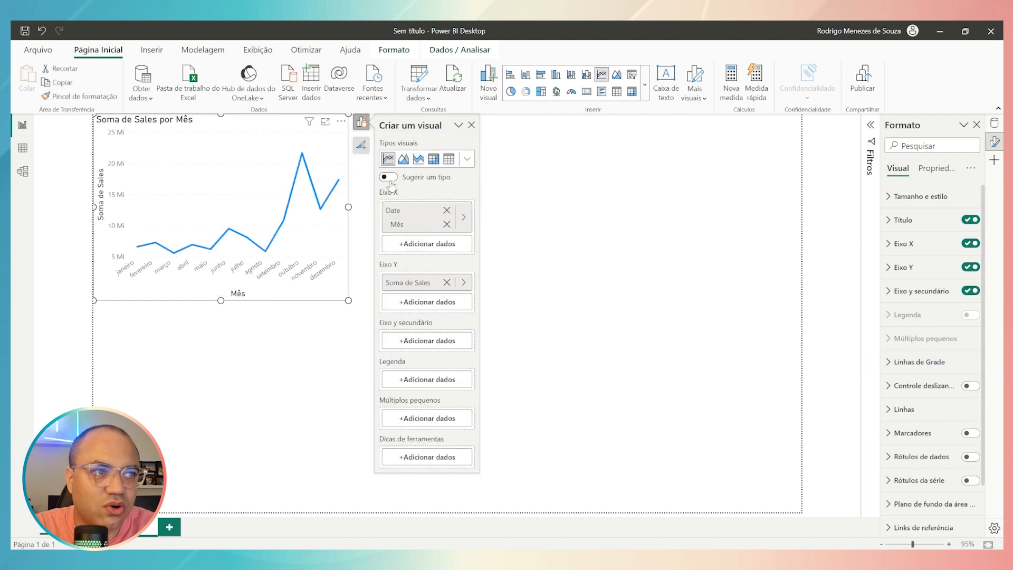
pyautogui.click(388, 177)
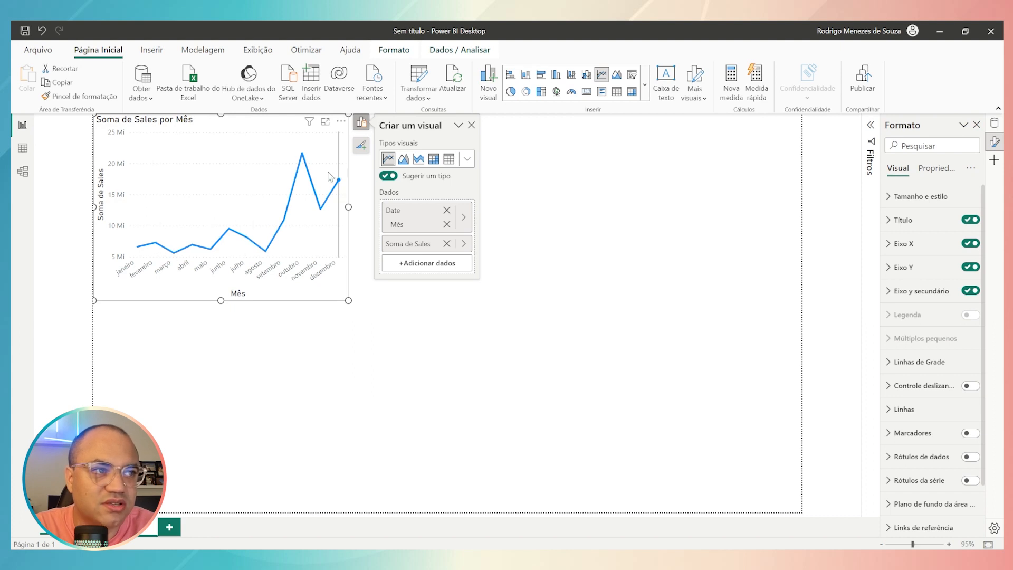
# Check the visual types offered for the line chart and delete the chart from the page.
pyautogui.moveTo(271, 200)
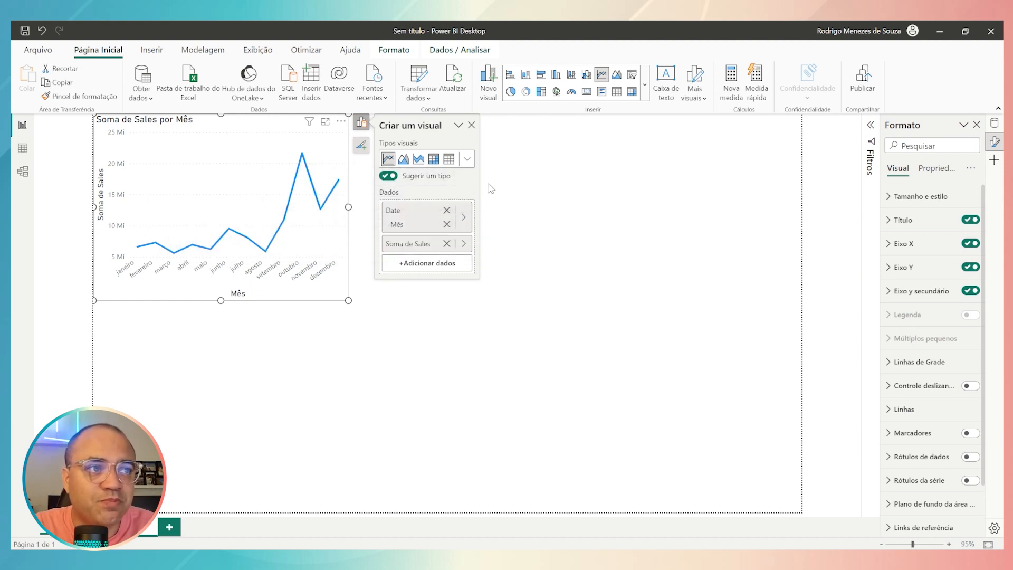
pyautogui.click(467, 160)
pyautogui.click(467, 161)
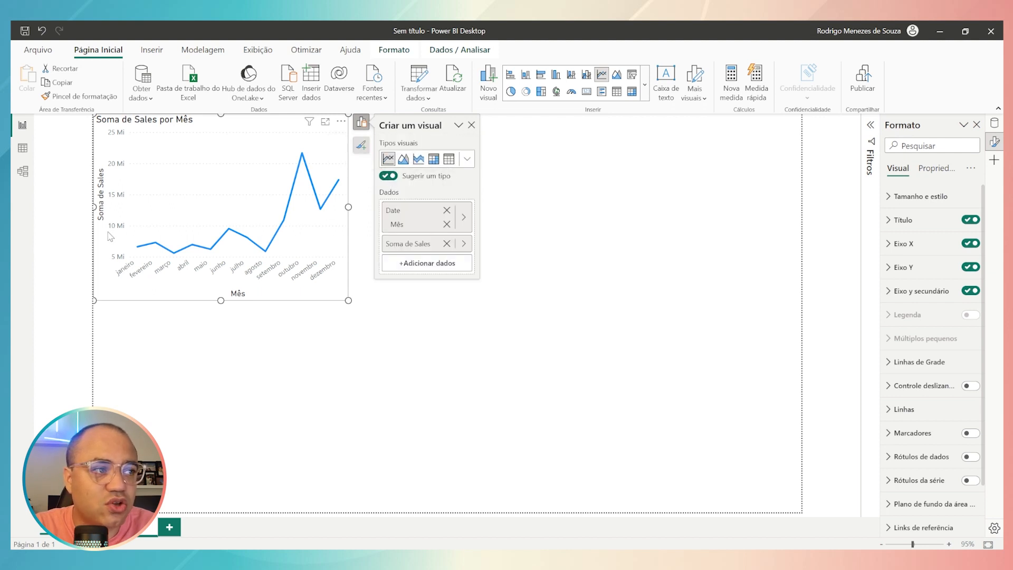
pyautogui.moveTo(312, 173)
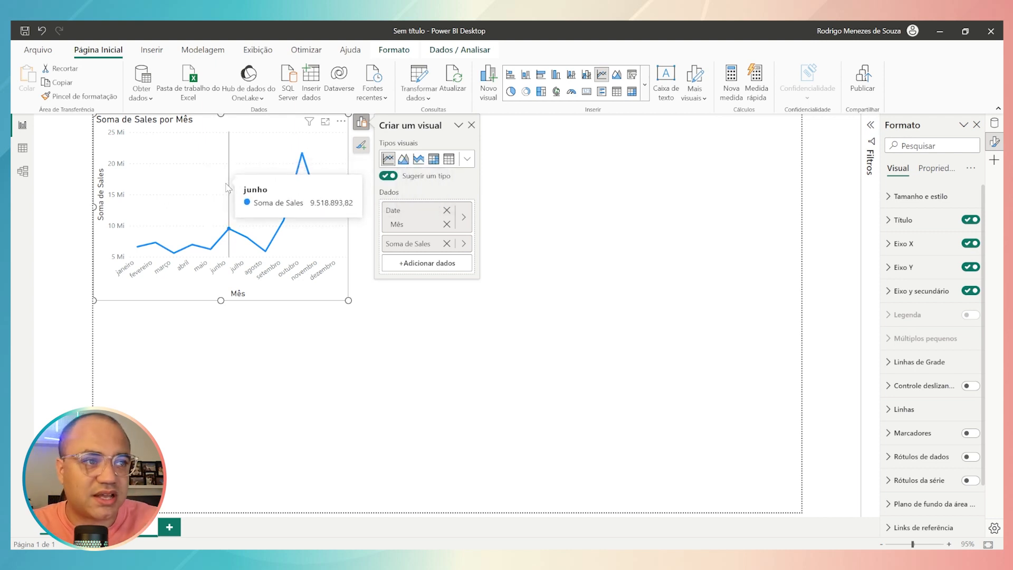
pyautogui.click(471, 125)
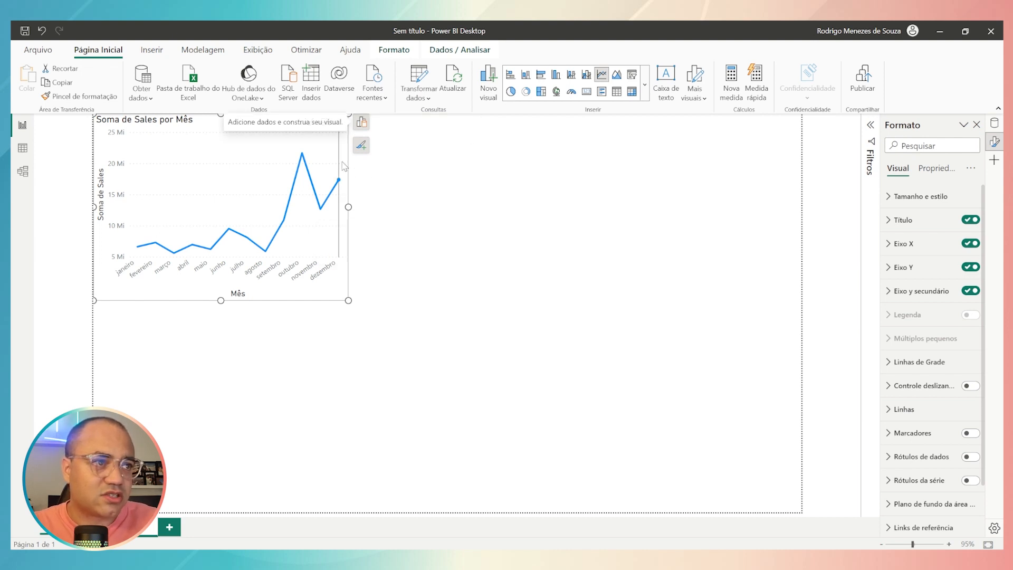
pyautogui.press('Delete')
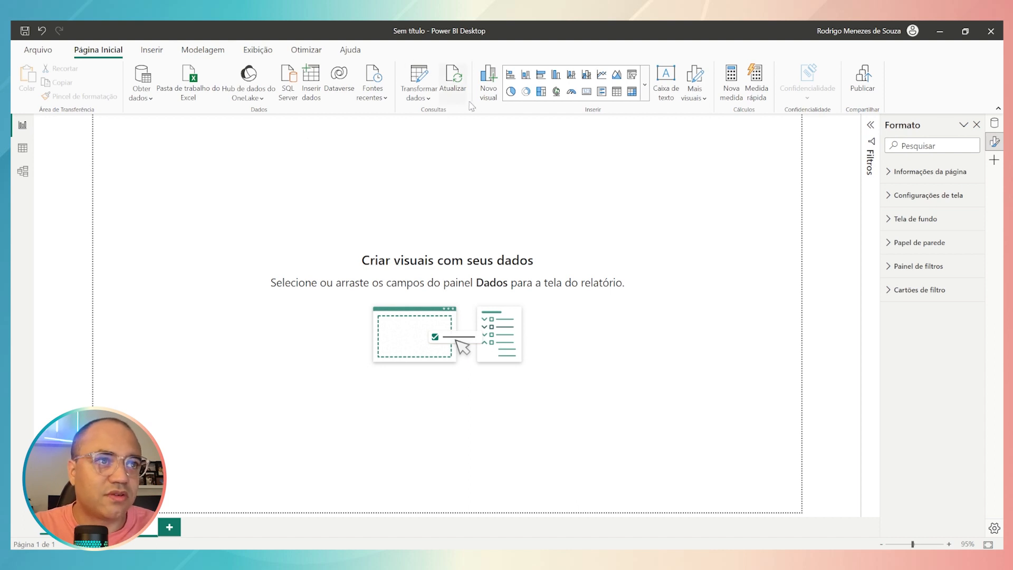
# Insert a table visual on the blank page and enlarge it to the page's lower-right corner.
pyautogui.click(616, 92)
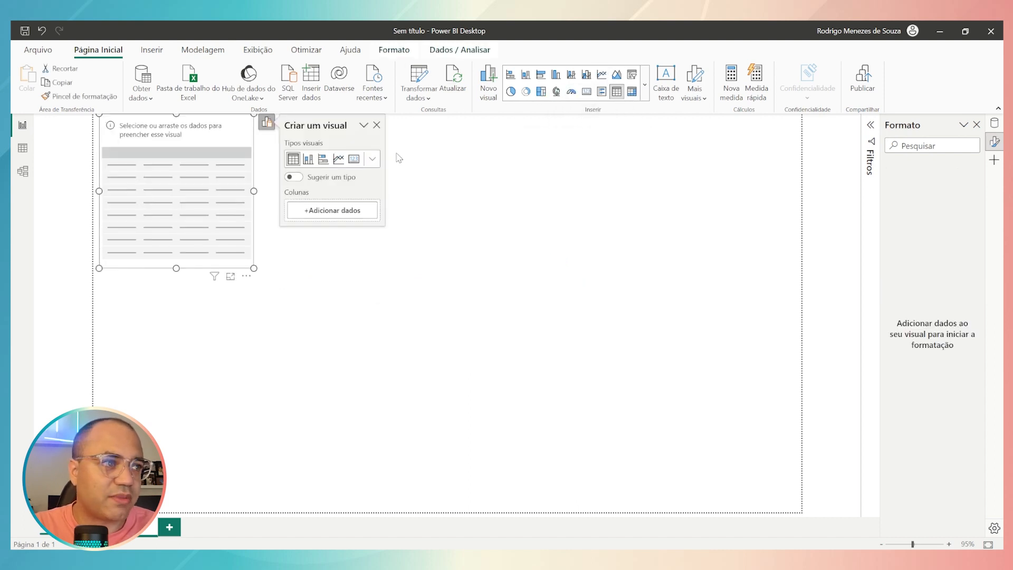
pyautogui.click(258, 273)
pyautogui.click(249, 248)
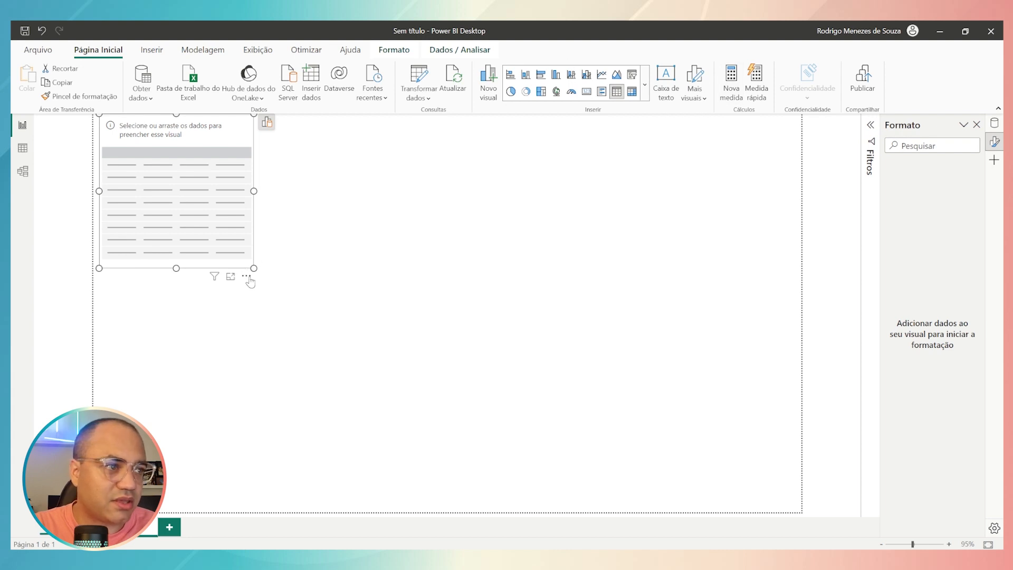
pyautogui.moveTo(254, 268); pyautogui.dragTo(805, 506)
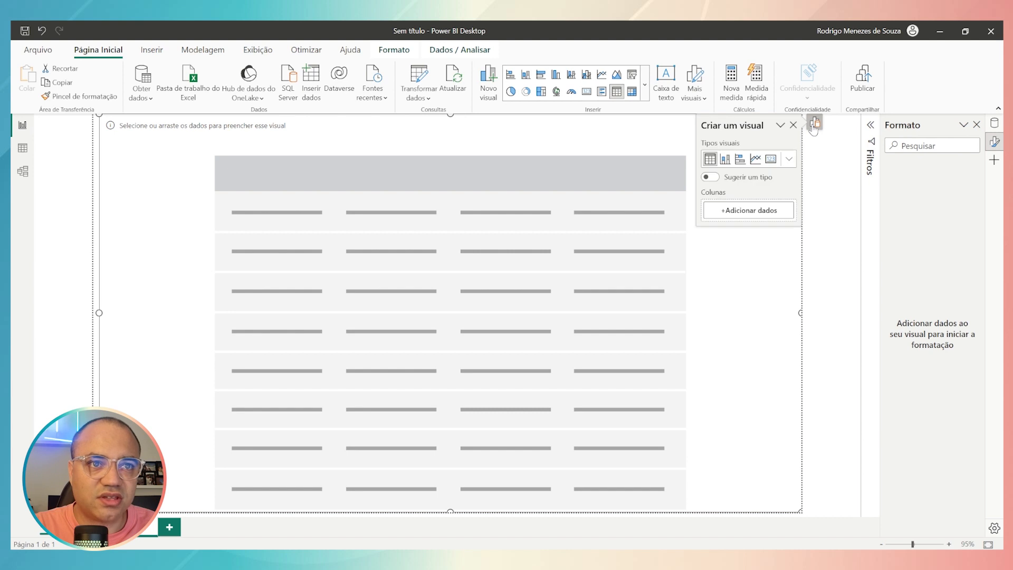
# Add the Sales, COGS and Country fields from the financials table as columns of the table visual.
pyautogui.click(997, 125)
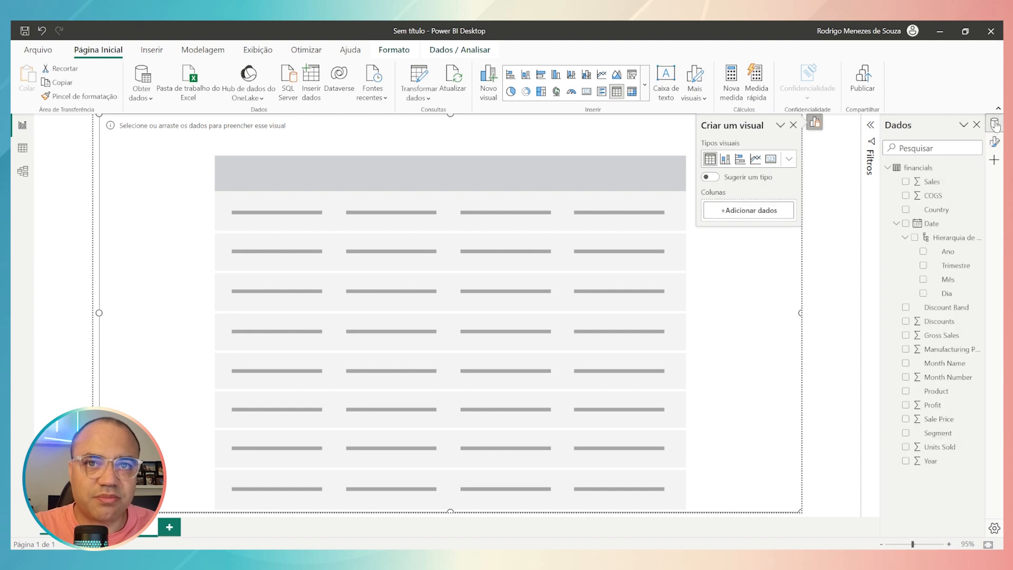
pyautogui.click(737, 214)
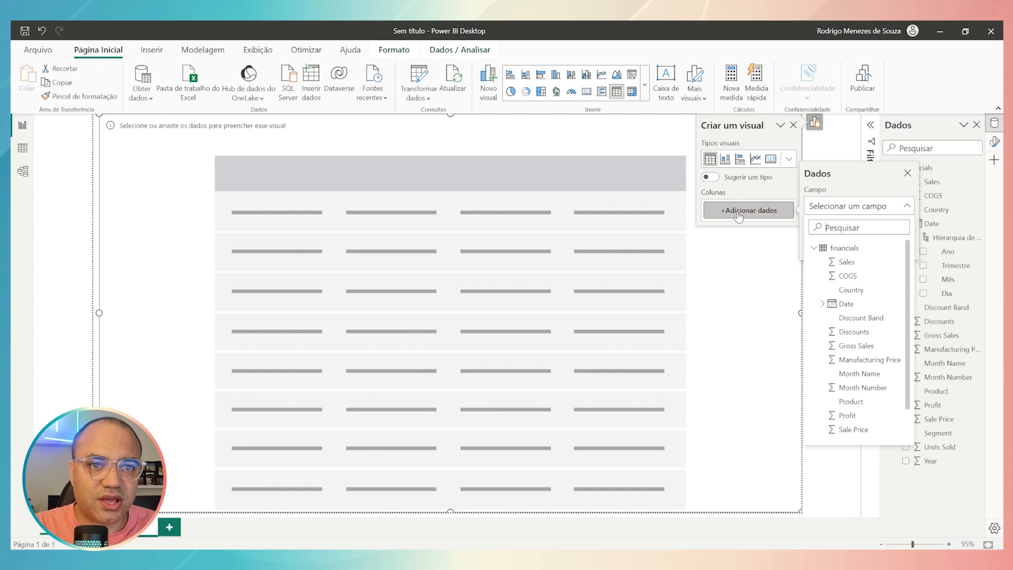
pyautogui.click(908, 173)
pyautogui.click(905, 174)
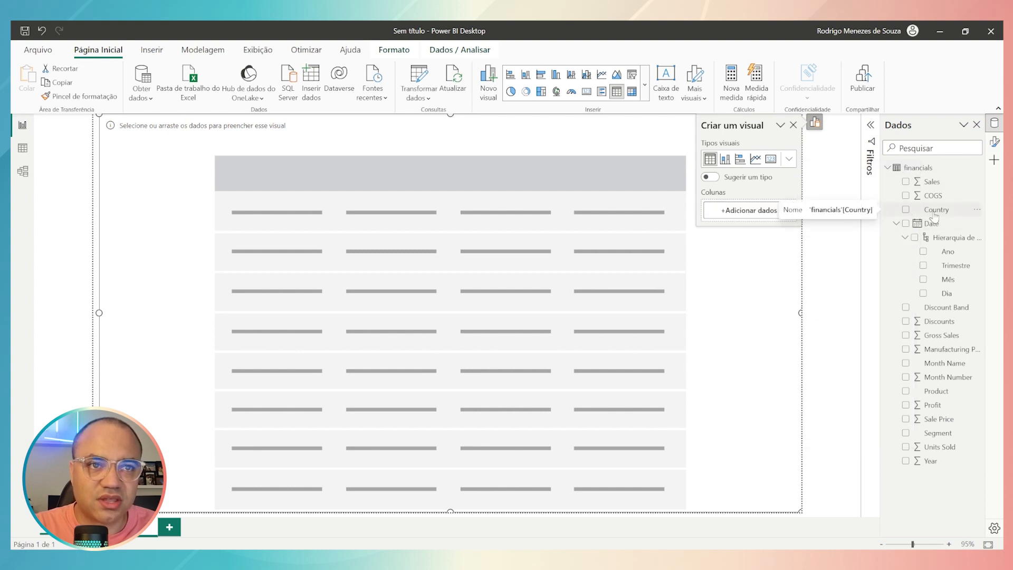
pyautogui.click(905, 182)
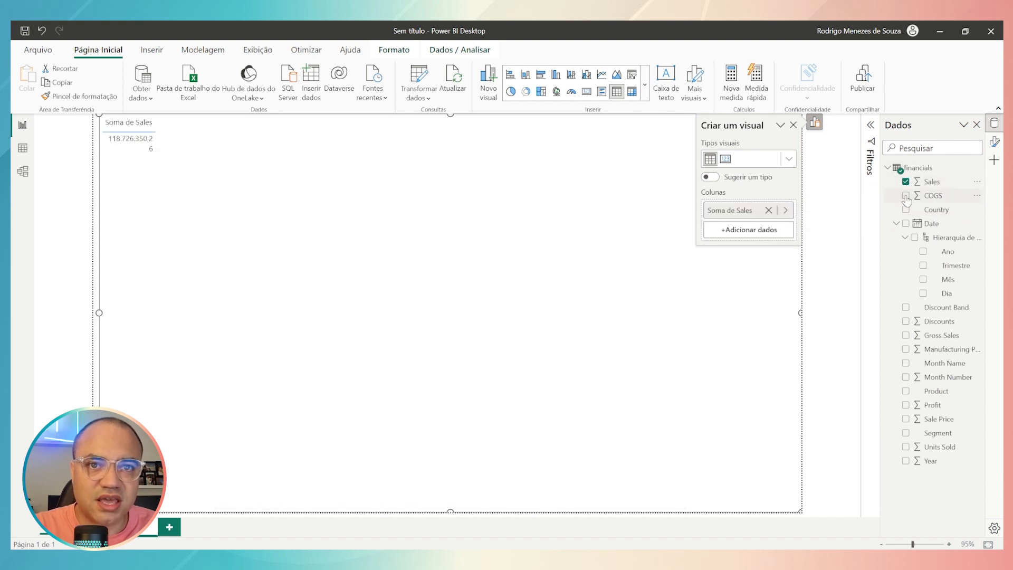
pyautogui.click(905, 196)
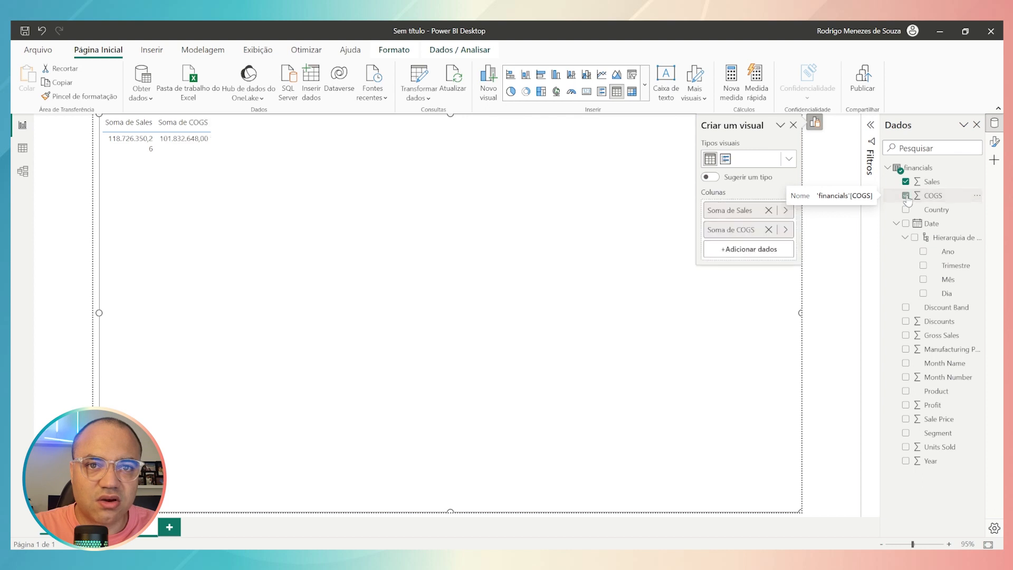
pyautogui.click(906, 209)
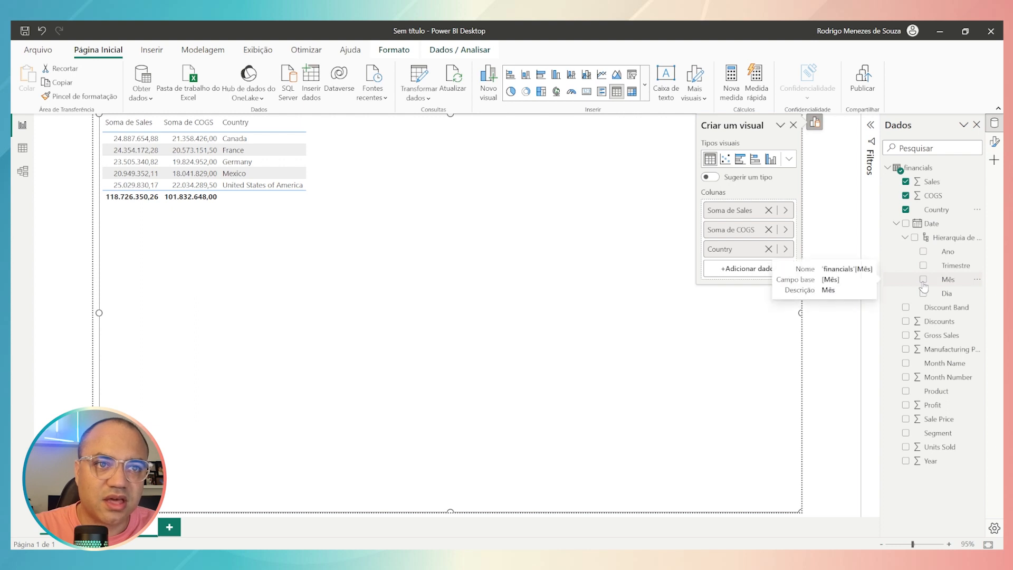
# Add the Mês level of the Date hierarchy and enable Sugerir um tipo to convert the table into a matrix.
pyautogui.click(924, 281)
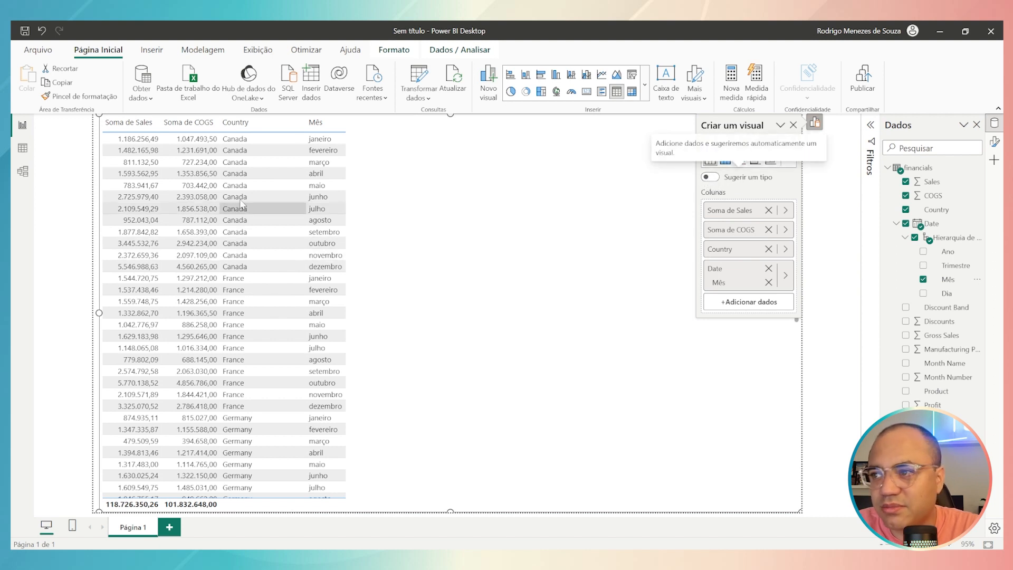
pyautogui.click(710, 177)
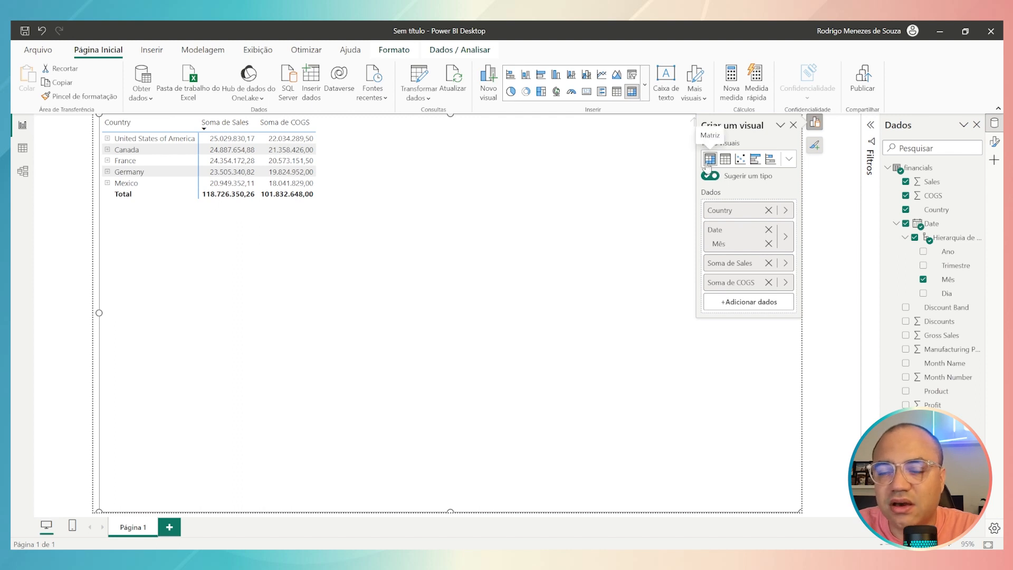
# Expand and collapse each country row of the matrix in turn to examine its monthly Sales and COGS values.
pyautogui.click(108, 138)
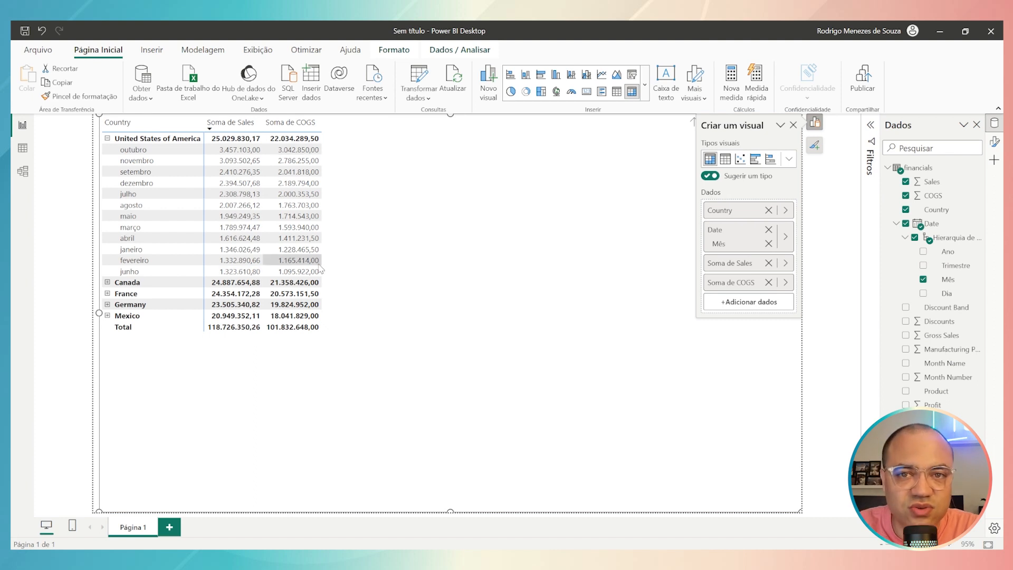
pyautogui.click(107, 138)
pyautogui.click(108, 149)
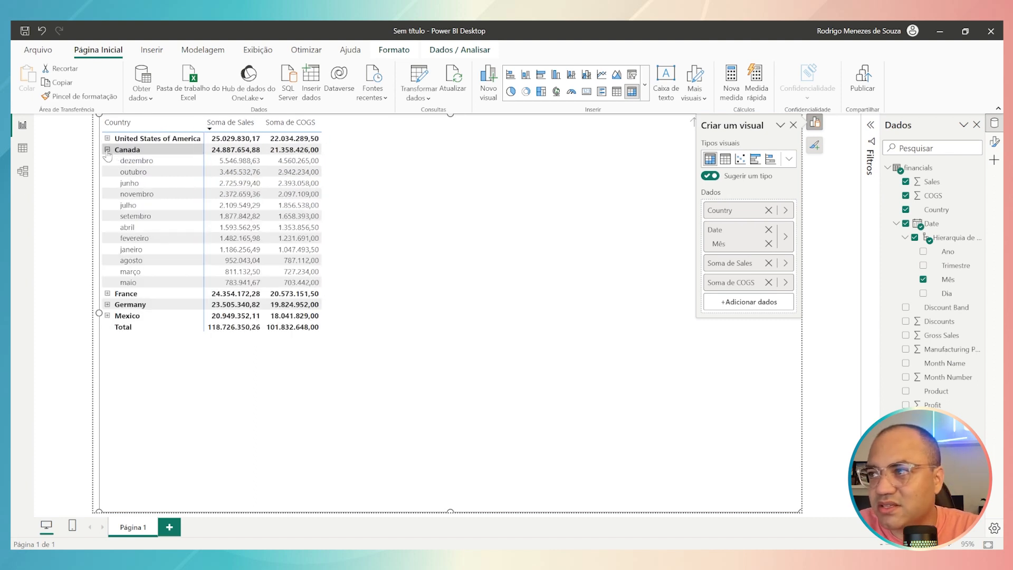
pyautogui.click(107, 149)
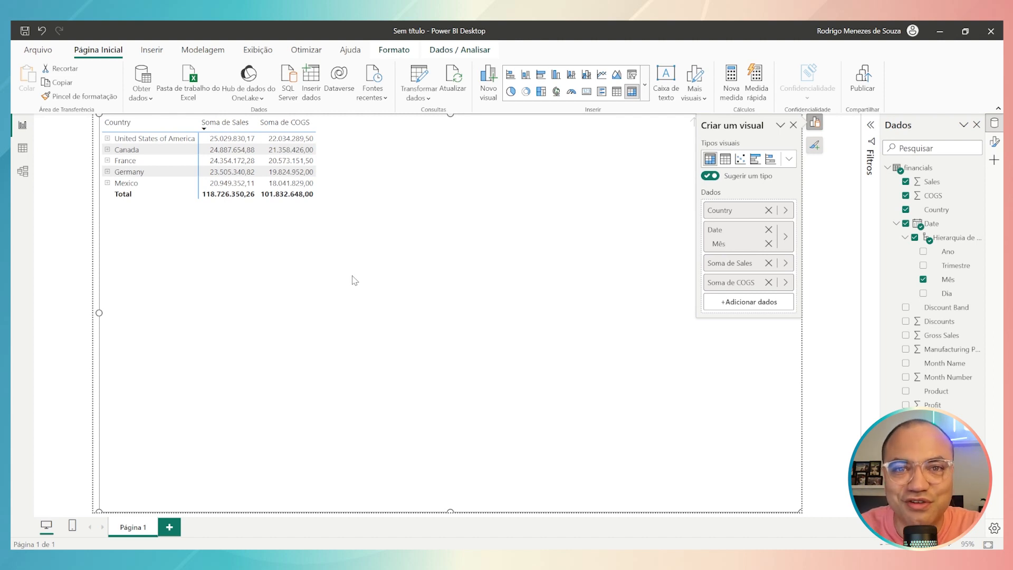
pyautogui.click(107, 161)
pyautogui.click(108, 161)
pyautogui.click(107, 172)
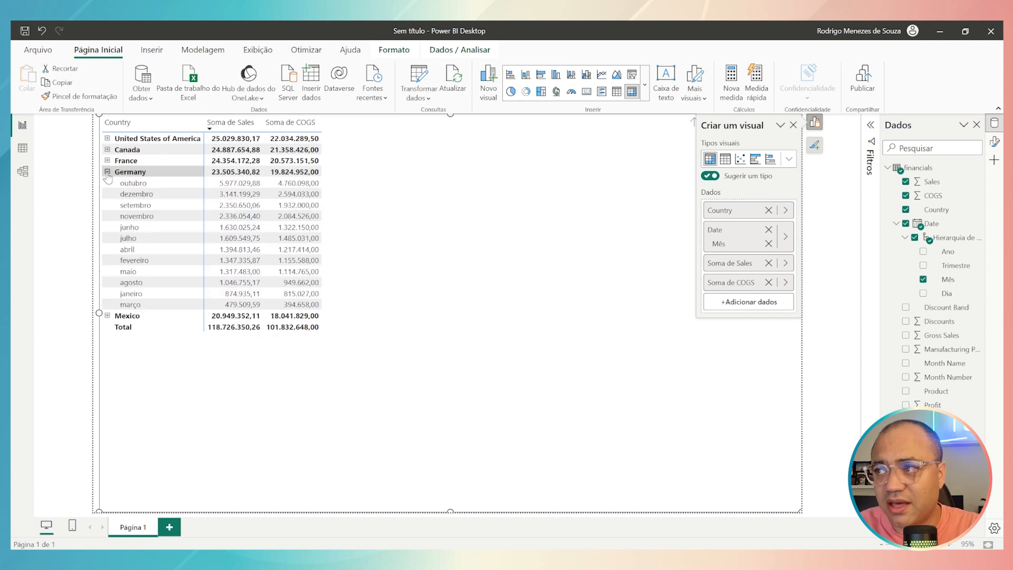
pyautogui.click(108, 172)
pyautogui.click(107, 184)
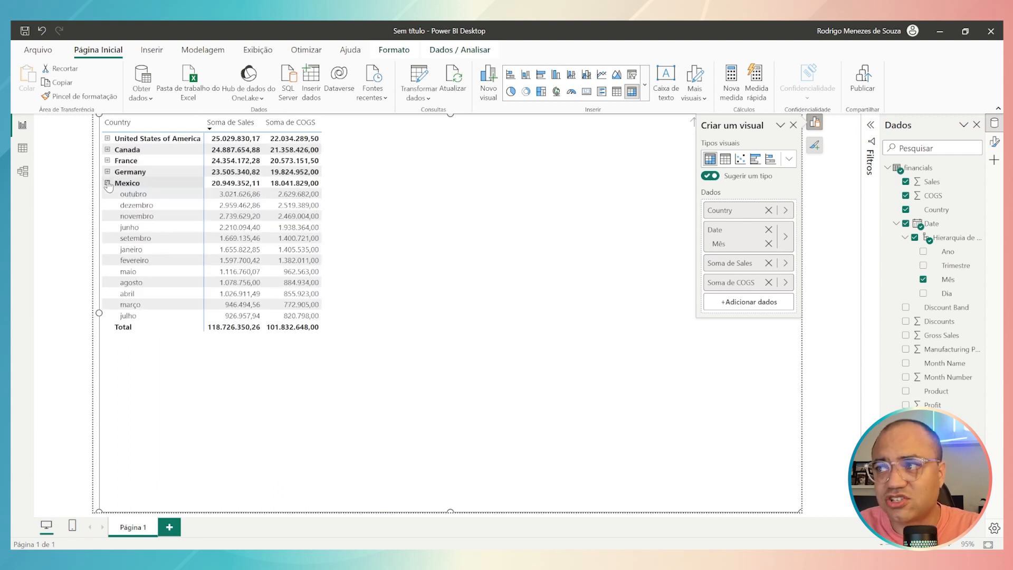
pyautogui.click(108, 183)
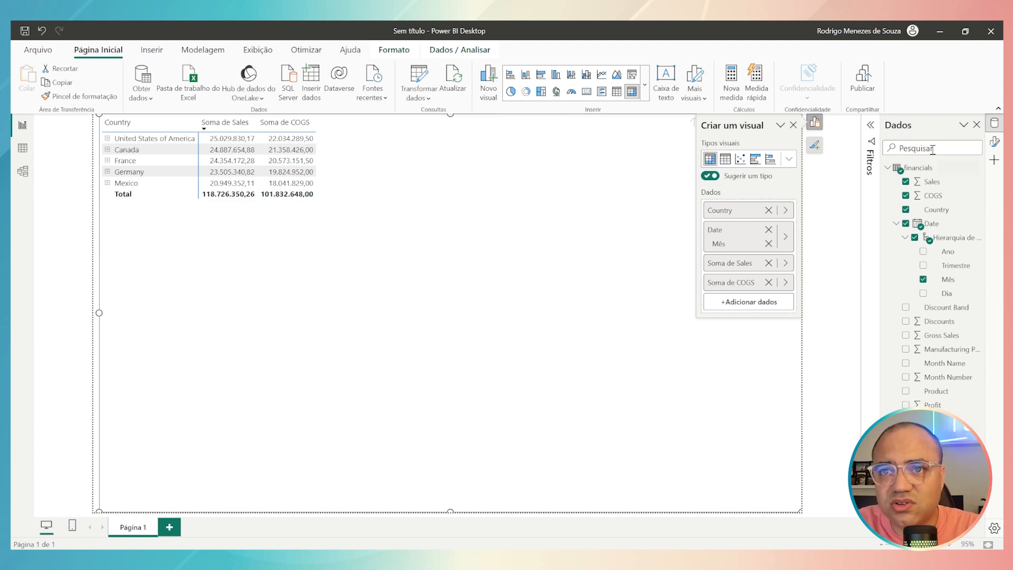
# Examine the full set of visual types and the options for getting, importing or removing visuals.
pyautogui.click(789, 159)
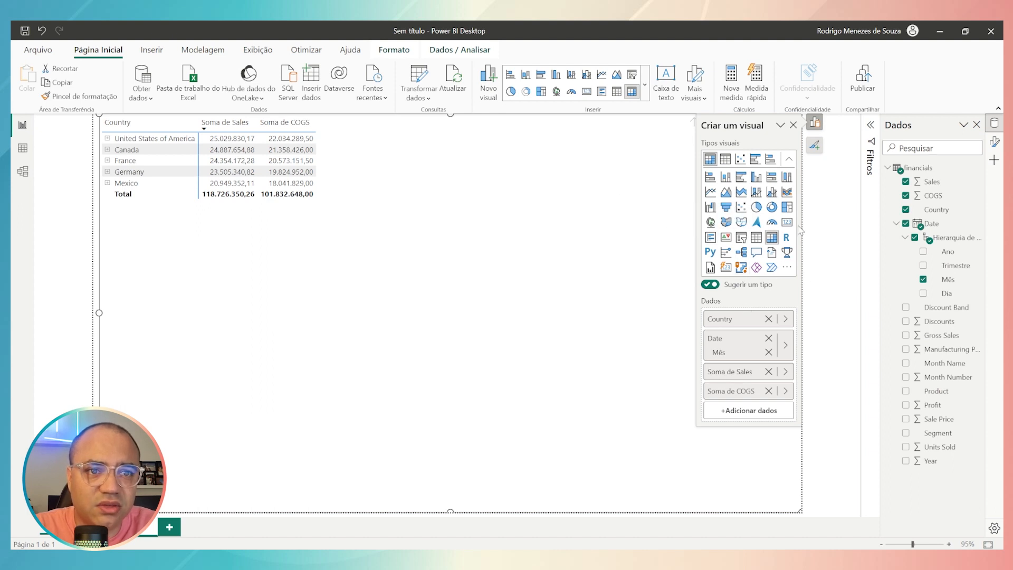
pyautogui.click(787, 268)
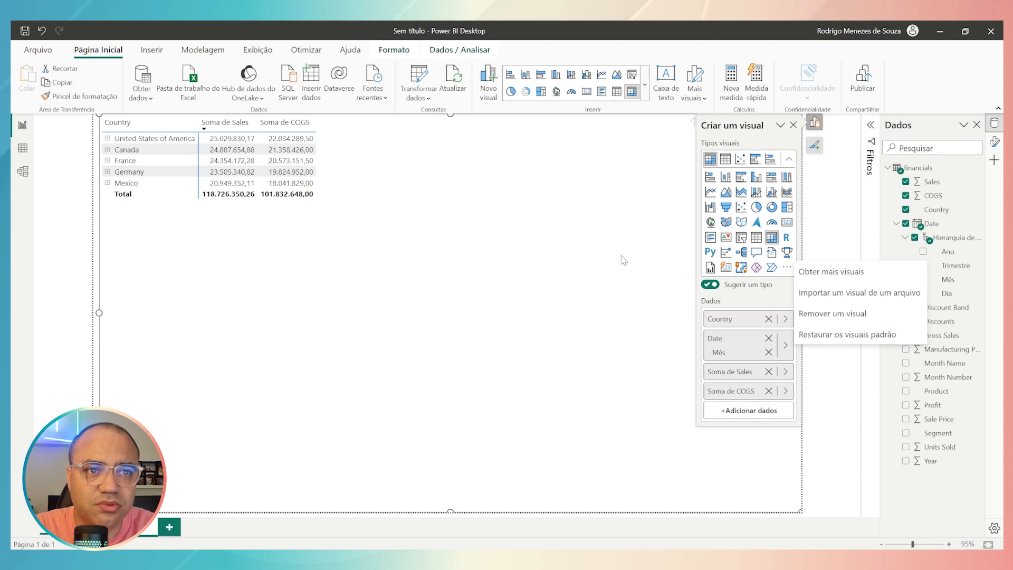
pyautogui.click(571, 233)
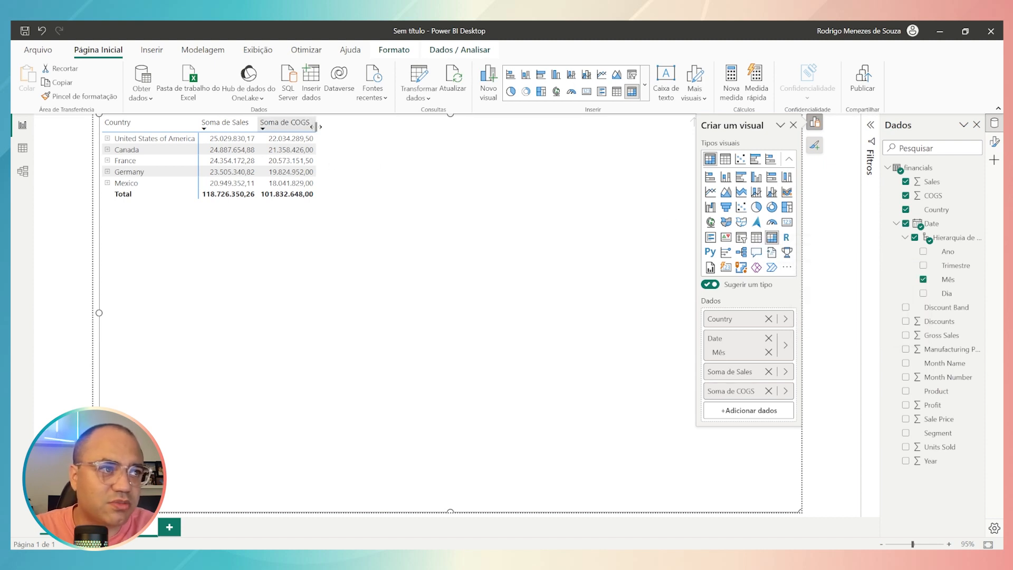
# Show the matrix's complete formatting options and look through the Total geral de colunas settings.
pyautogui.click(815, 146)
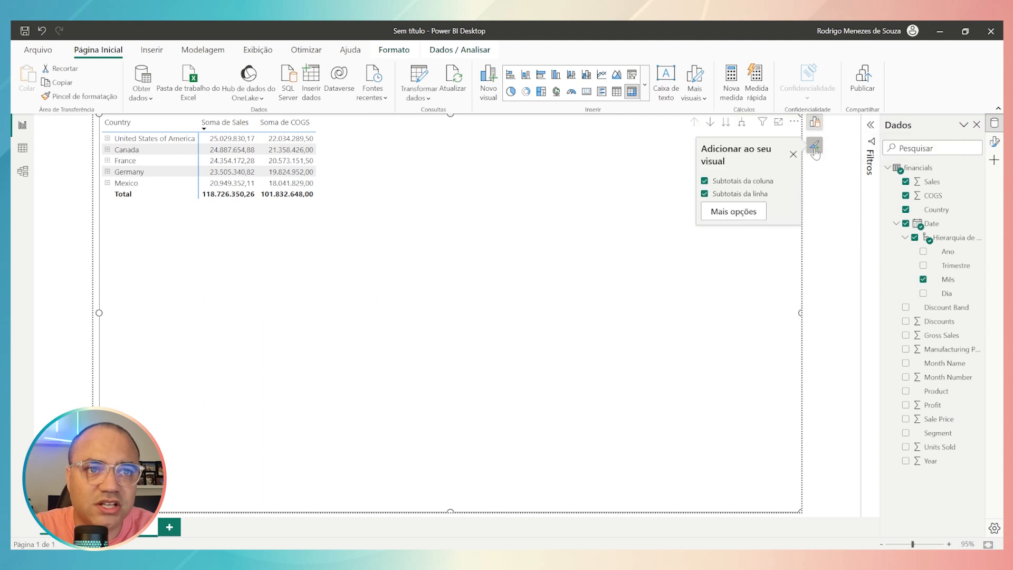
pyautogui.click(745, 213)
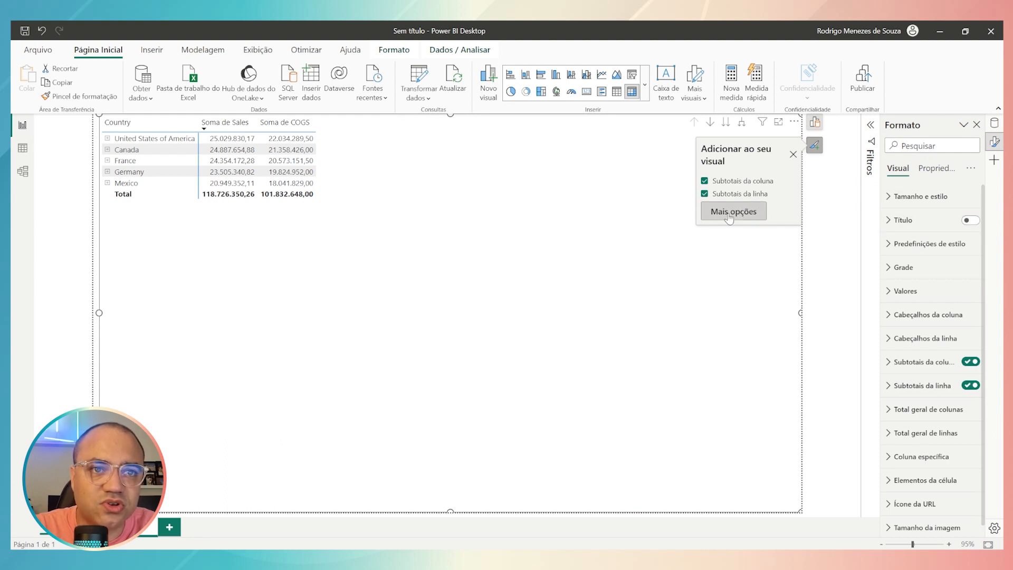
pyautogui.click(710, 215)
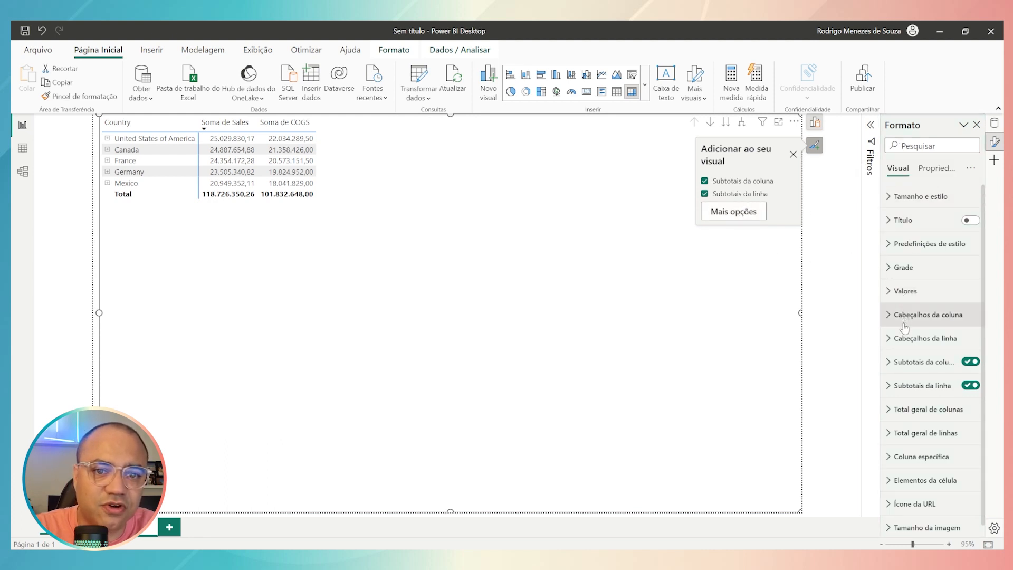
pyautogui.click(890, 409)
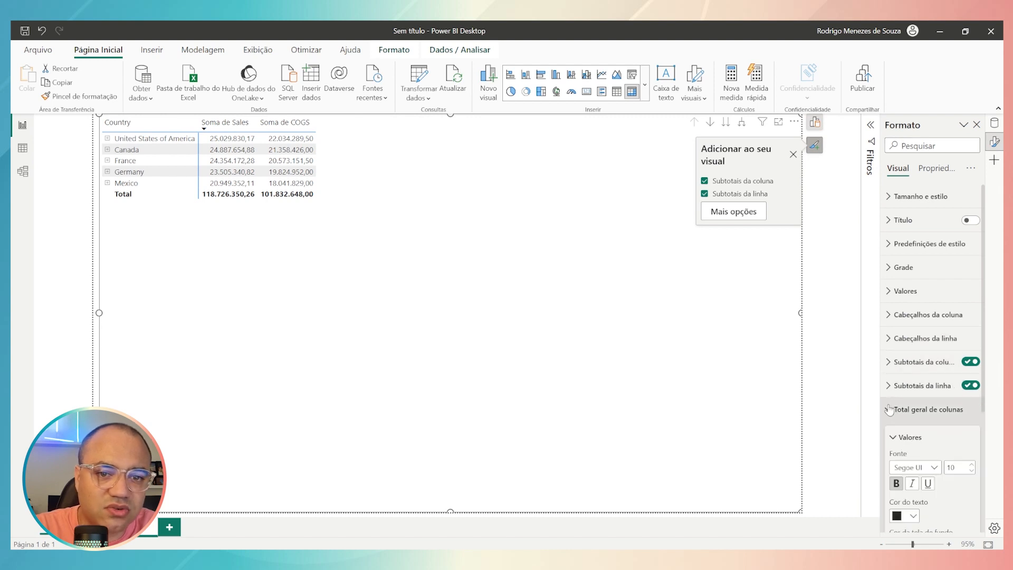
pyautogui.click(890, 409)
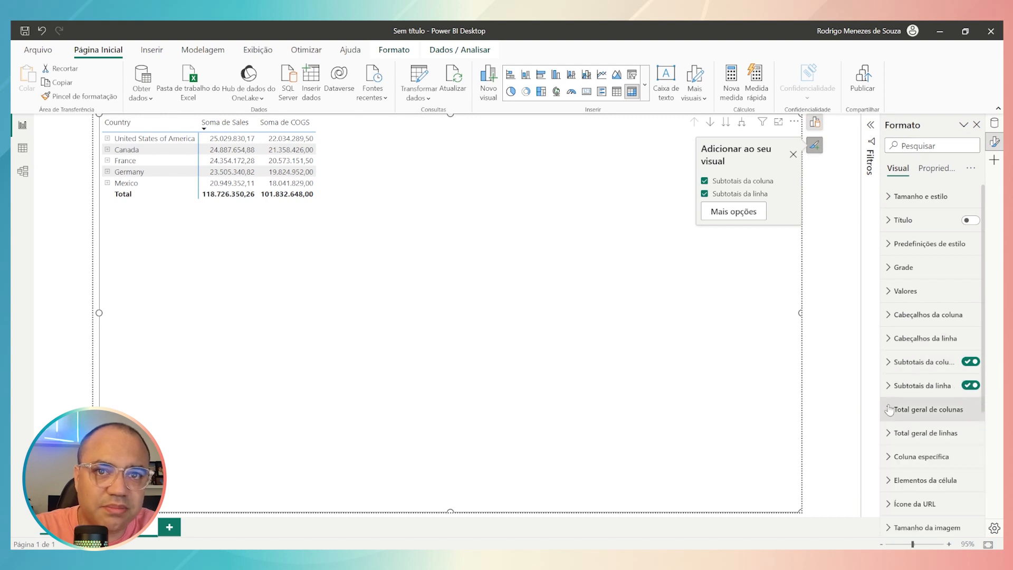
# Try switching the matrix's title, row subtotals and column subtotals, restoring each setting.
pyautogui.click(974, 221)
pyautogui.click(968, 221)
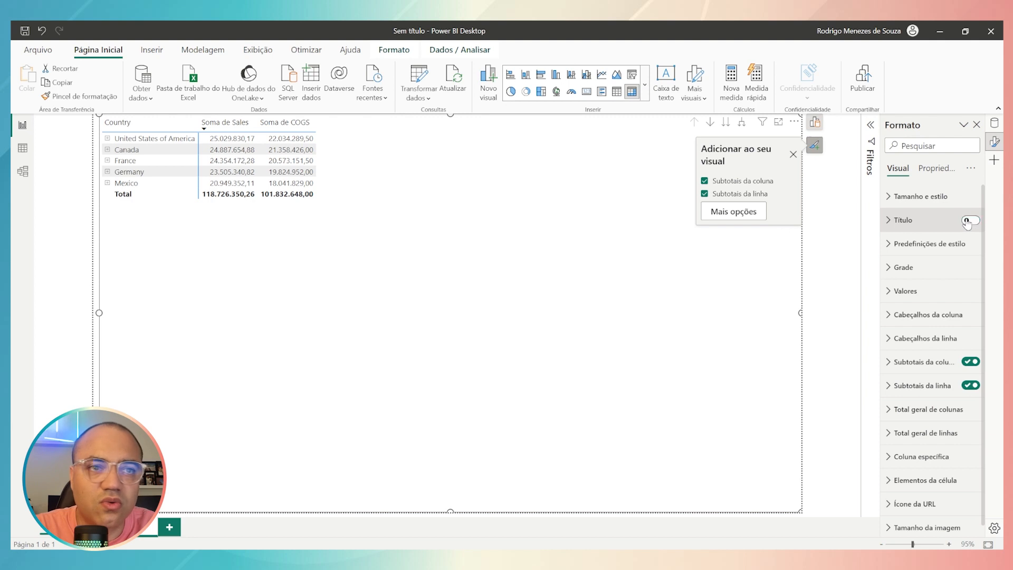
pyautogui.click(704, 194)
pyautogui.click(705, 194)
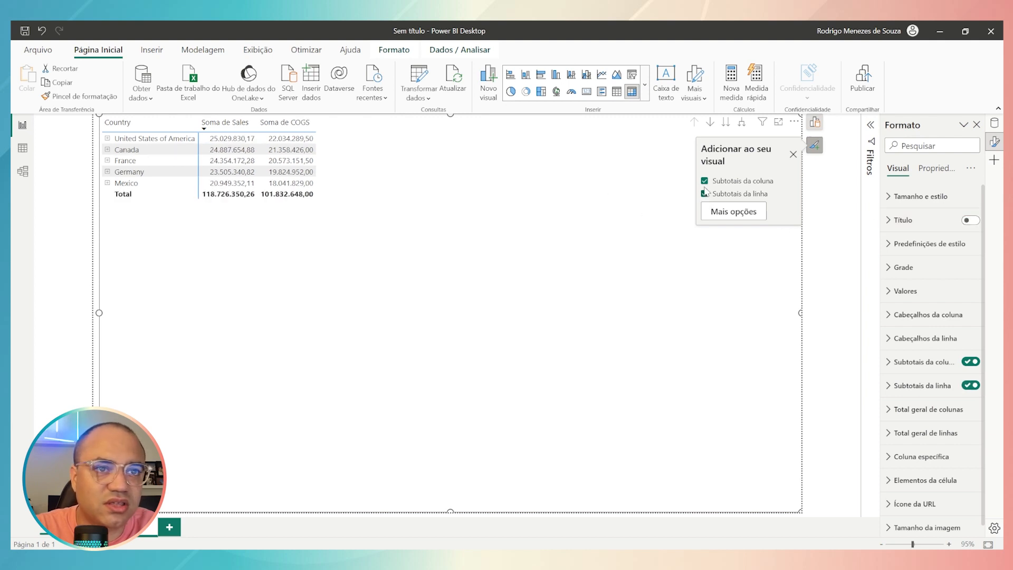
pyautogui.click(705, 181)
pyautogui.click(704, 181)
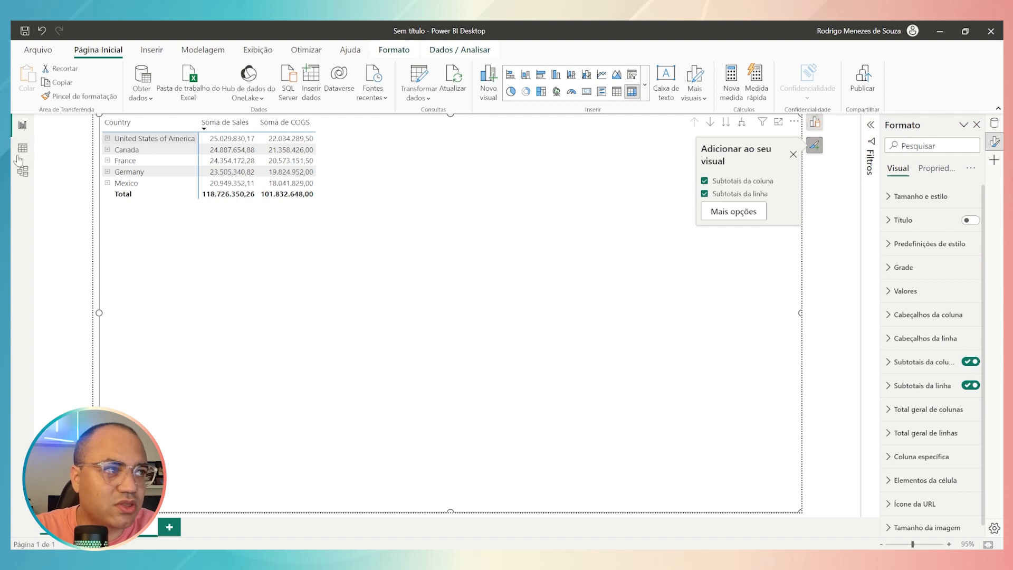
# Disable Subtotais da coluna and expand United States of America, Canada and France in the matrix.
pyautogui.click(107, 138)
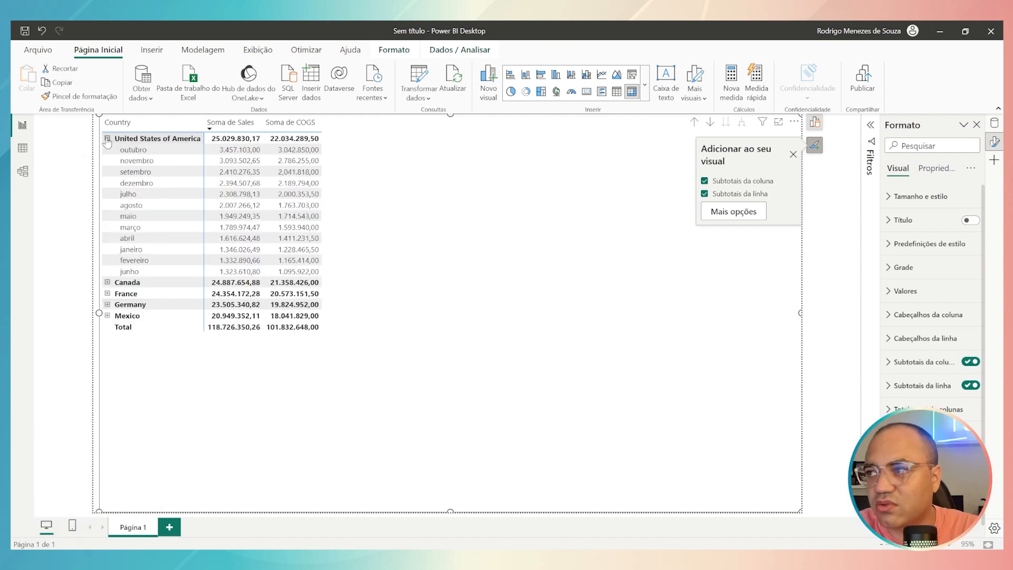
pyautogui.click(705, 181)
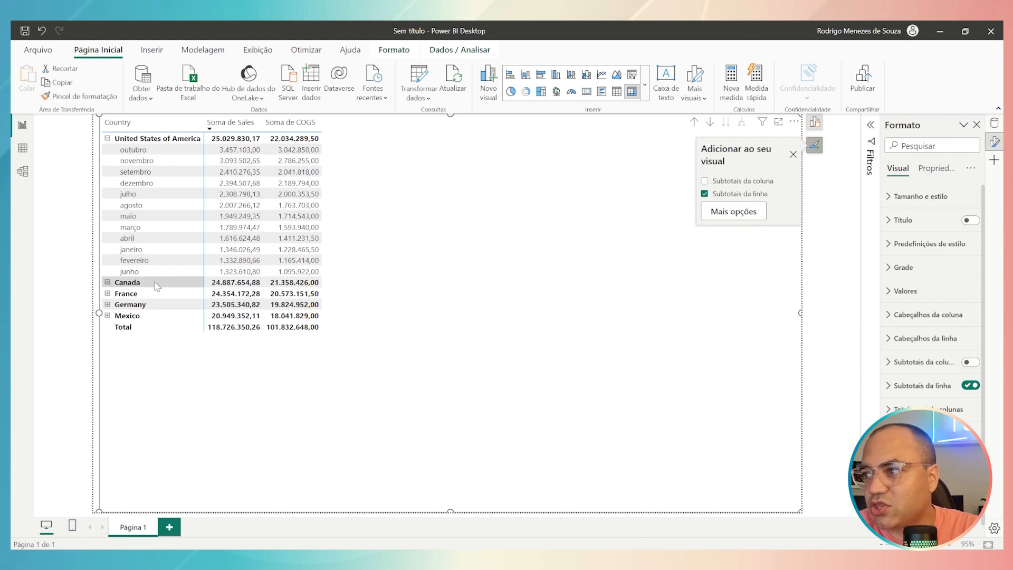
pyautogui.click(108, 283)
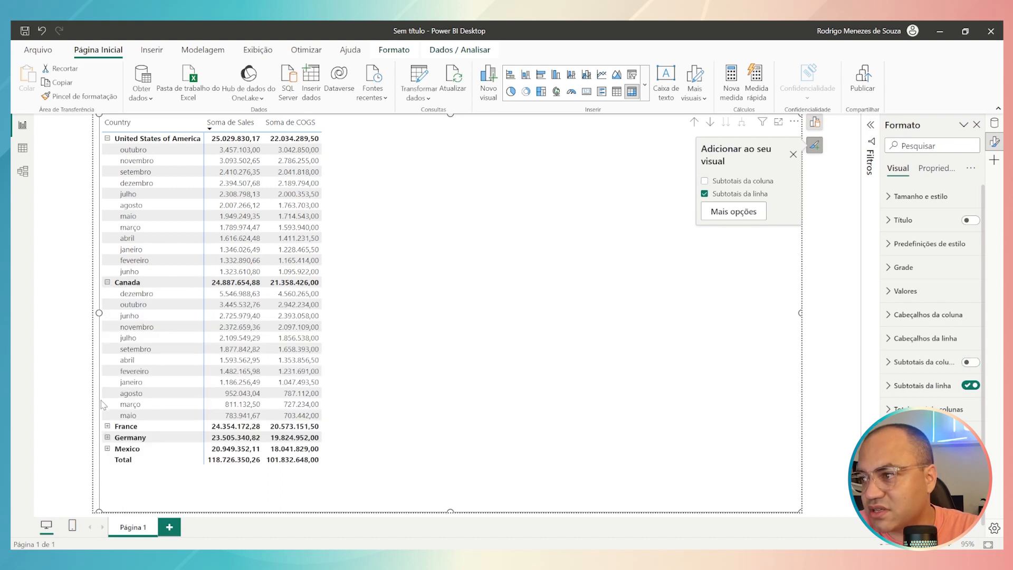
pyautogui.click(107, 426)
pyautogui.scroll(-3, 296, 424)
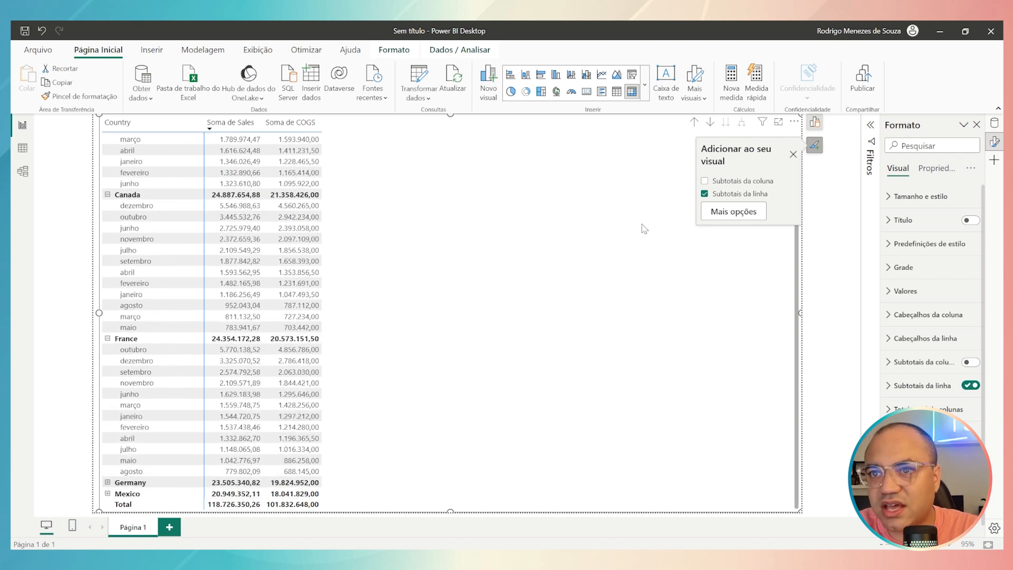
# Toggle Subtotais da coluna repeatedly to compare the expanded matrix with and without it, leaving it enabled.
pyautogui.click(706, 183)
pyautogui.click(706, 182)
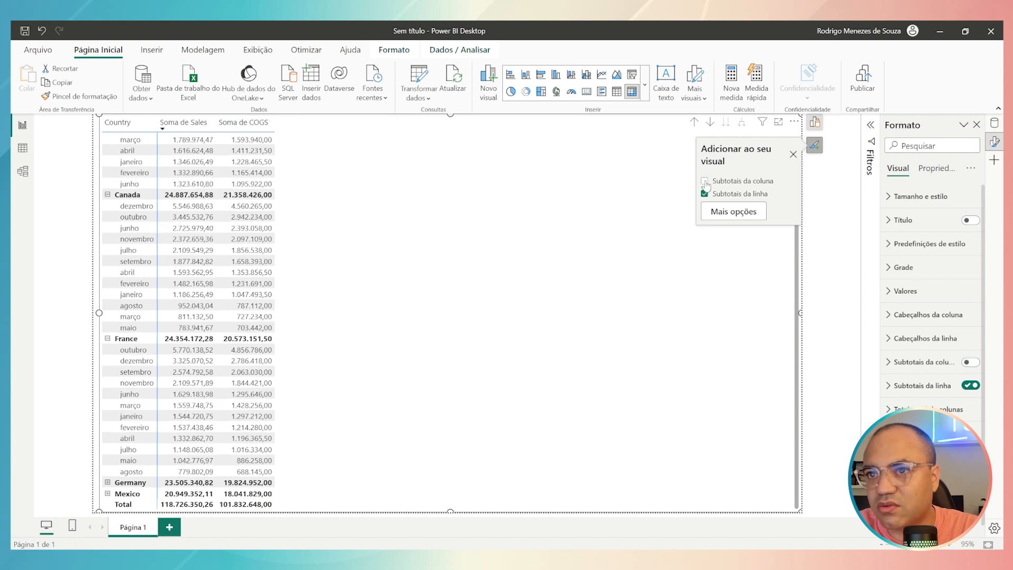
pyautogui.click(705, 183)
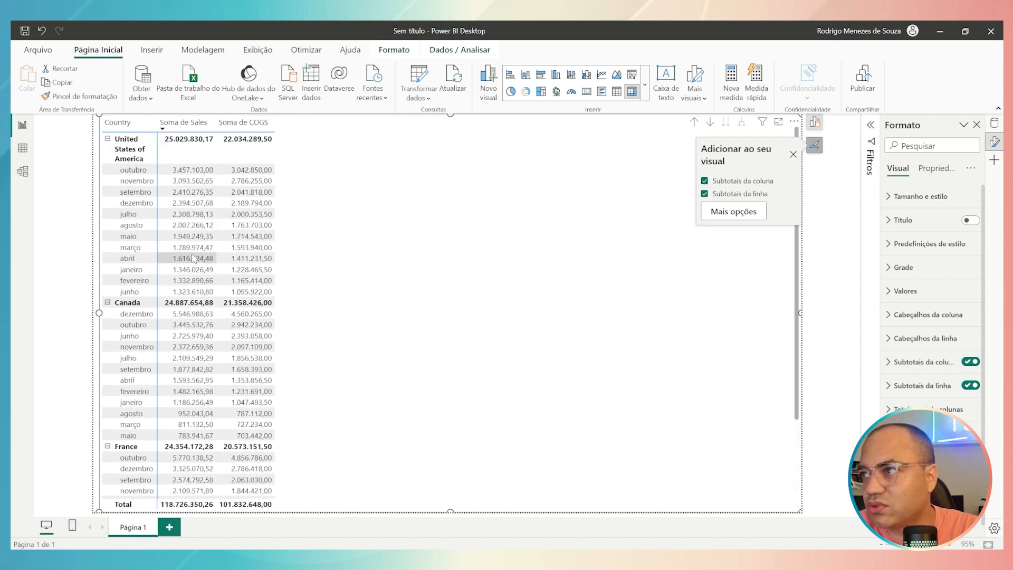
pyautogui.scroll(-3, 192, 258)
pyautogui.scroll(3, 200, 221)
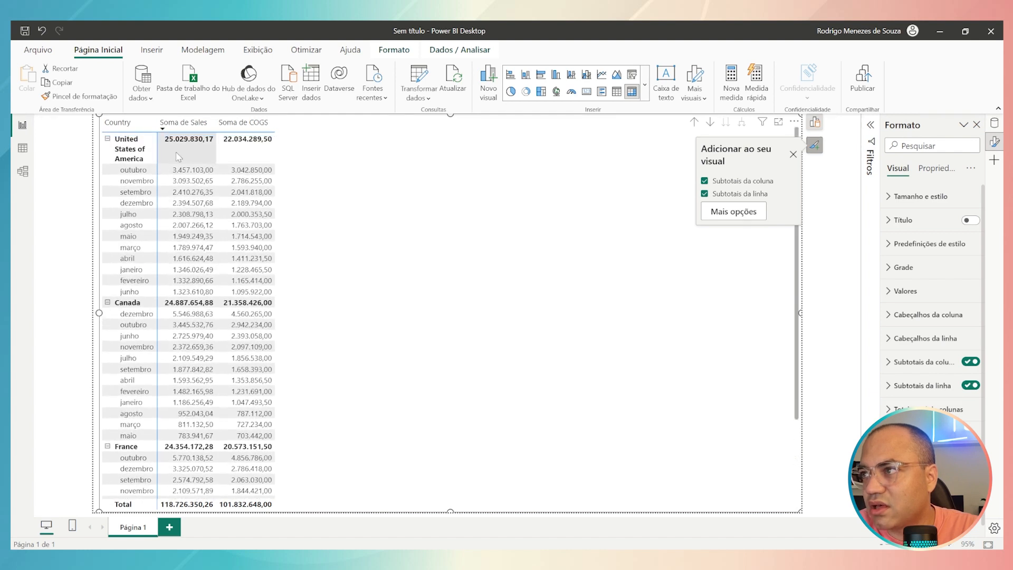
pyautogui.click(706, 182)
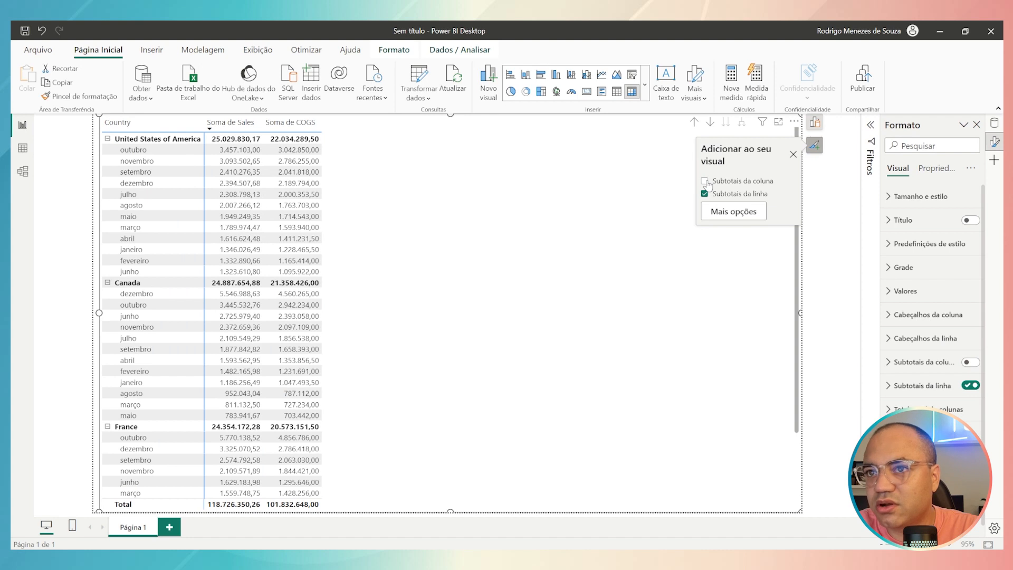
pyautogui.click(705, 182)
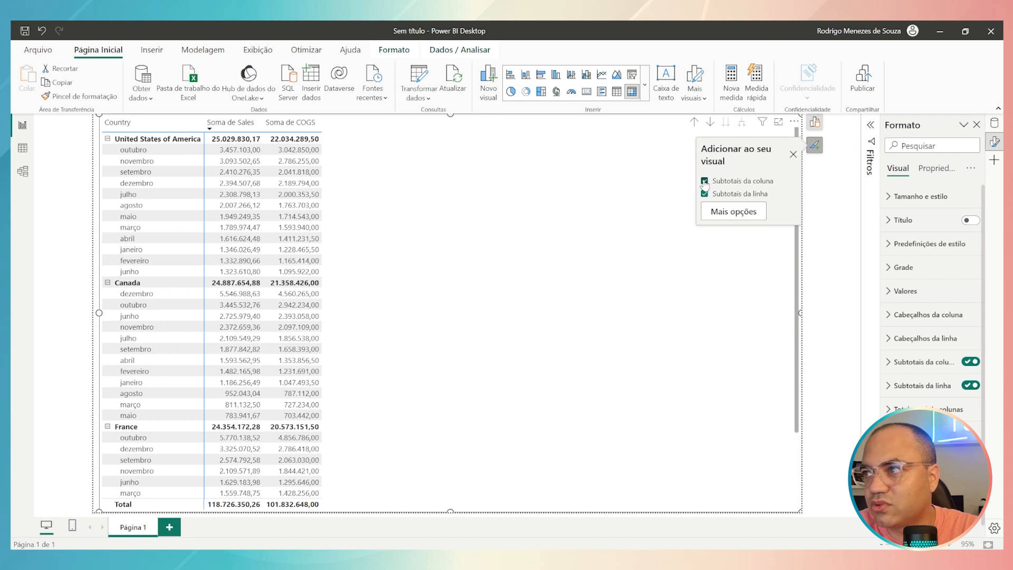
pyautogui.click(706, 182)
pyautogui.click(705, 182)
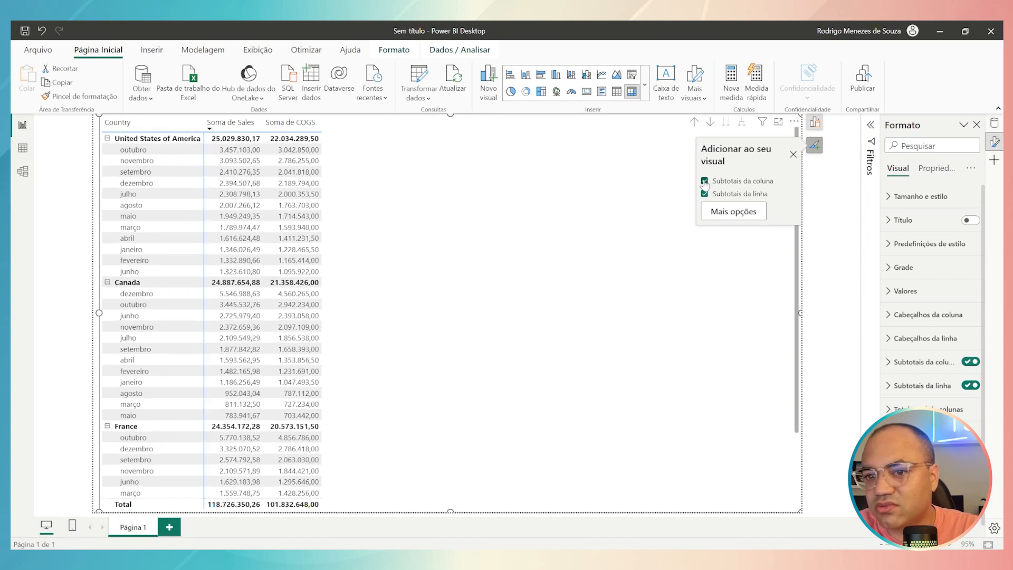
pyautogui.click(705, 182)
pyautogui.click(705, 182)
pyautogui.scroll(-3, 479, 296)
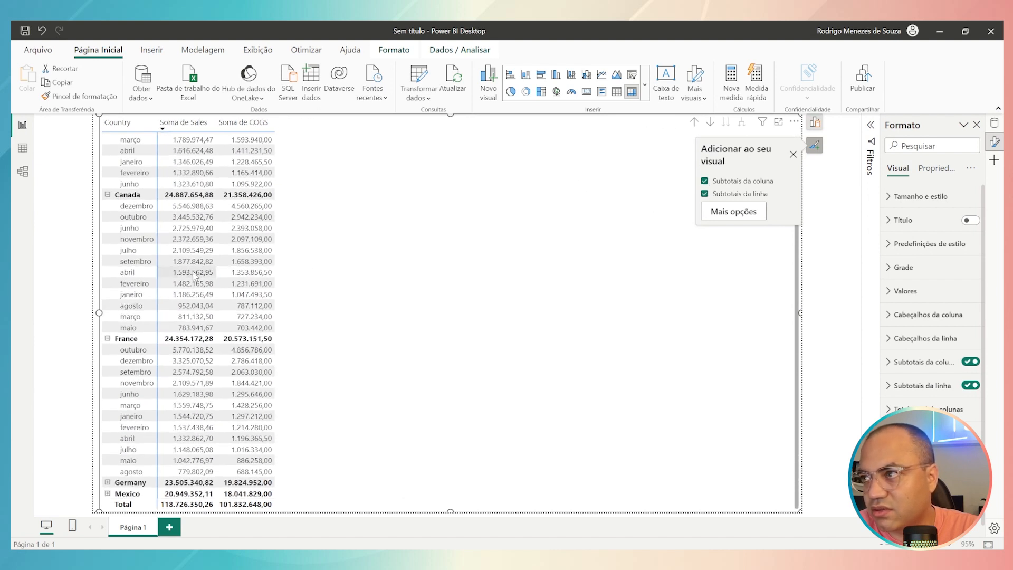
pyautogui.scroll(3, 158, 232)
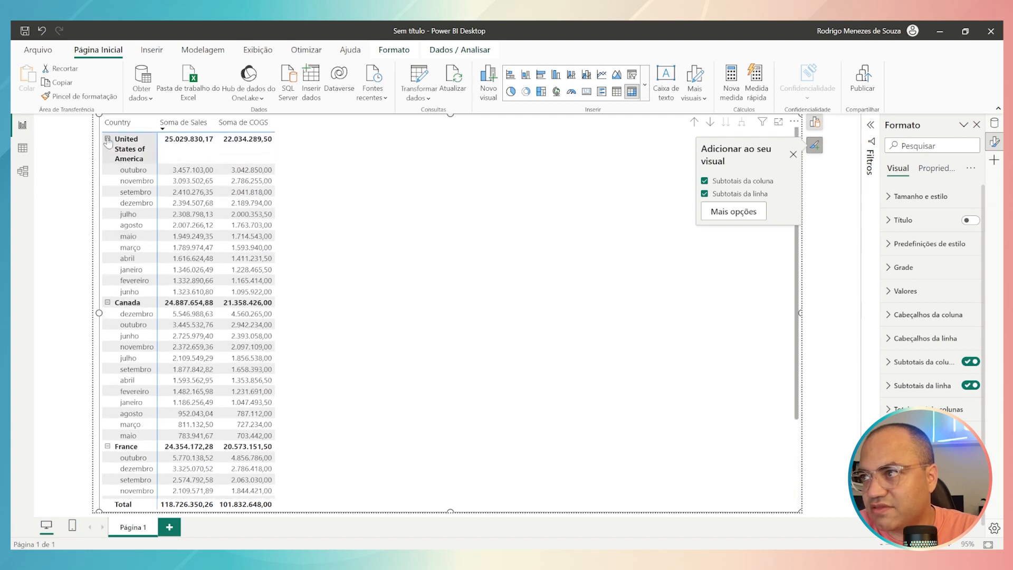
# Collapse the three expanded countries and switch Subtotais da linha off and back on.
pyautogui.click(108, 140)
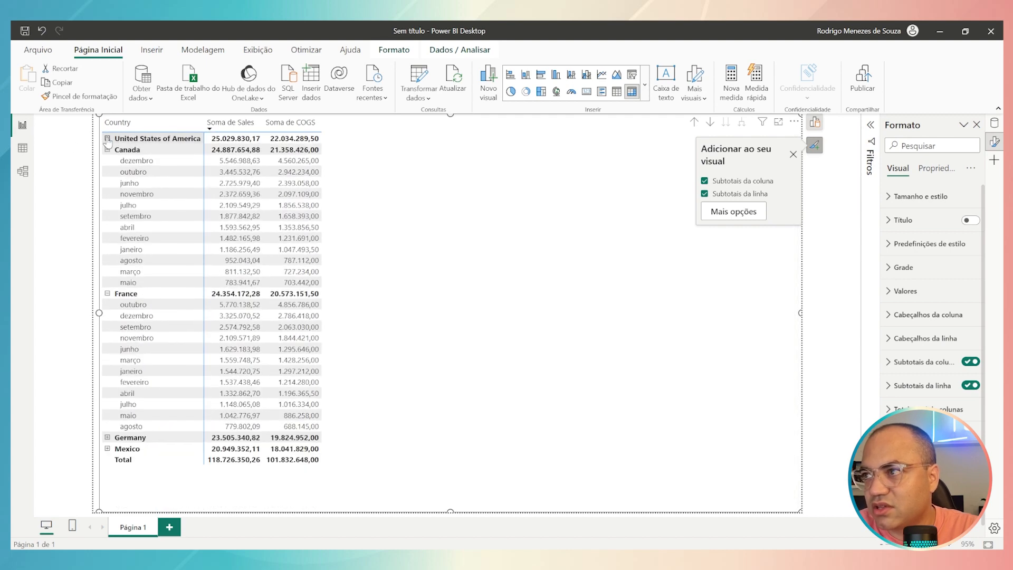
pyautogui.click(108, 150)
pyautogui.click(107, 161)
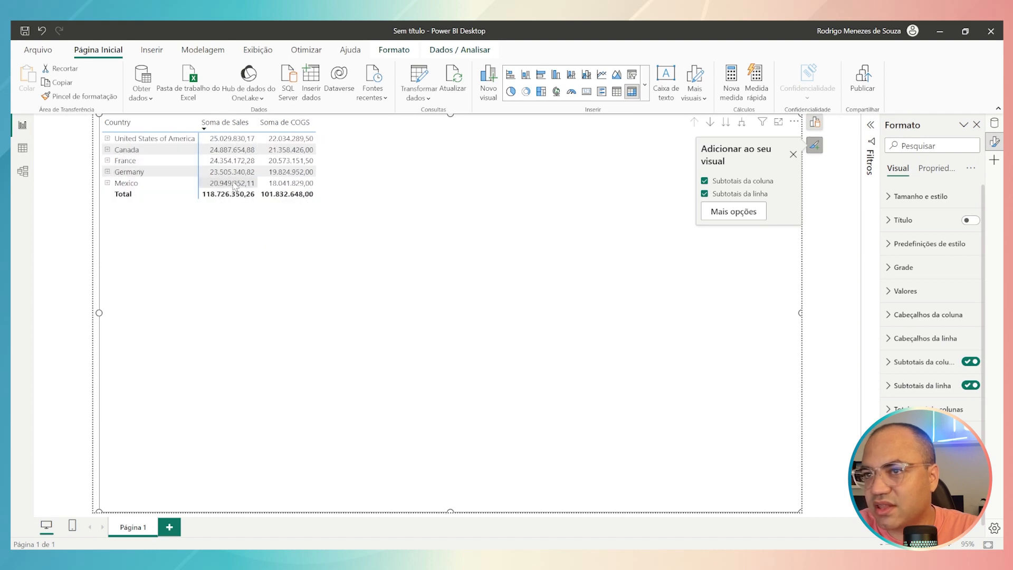
pyautogui.click(705, 194)
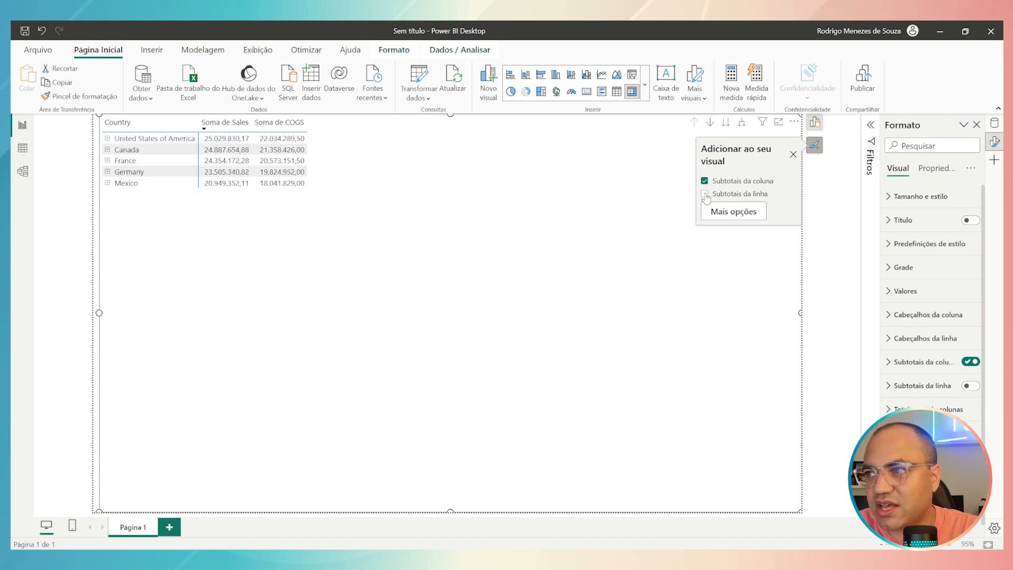
pyautogui.click(705, 194)
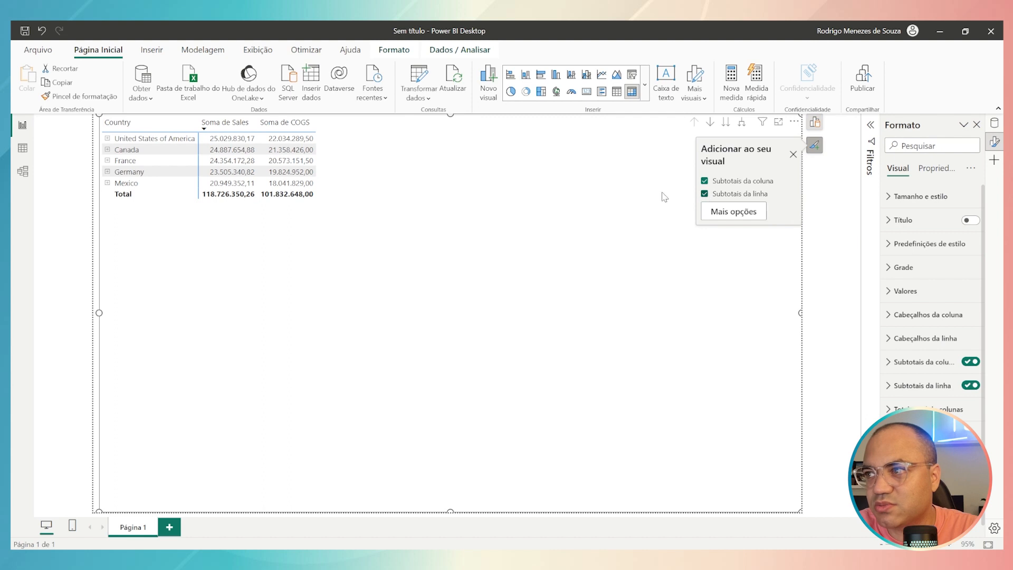
# Expand United States of America, check it and Canada with Subtotais da linha off, and restore the subtotals and collapsed rows.
pyautogui.click(107, 138)
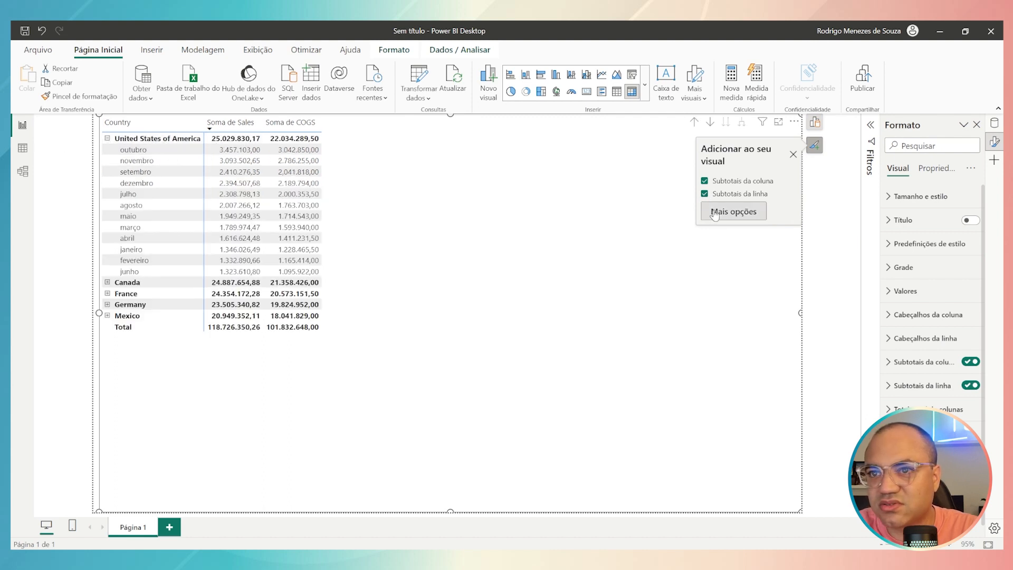
pyautogui.click(705, 194)
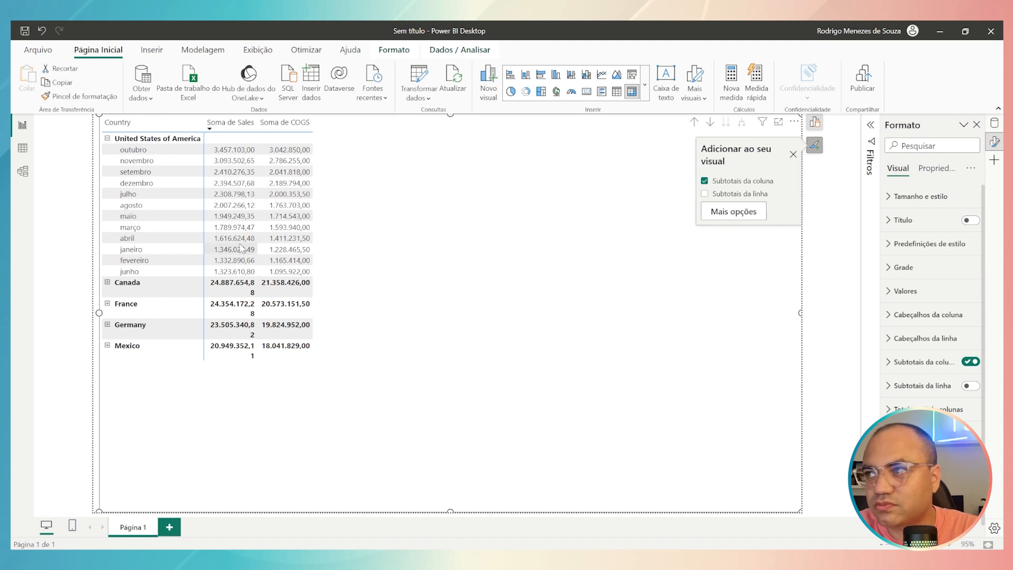
pyautogui.click(107, 283)
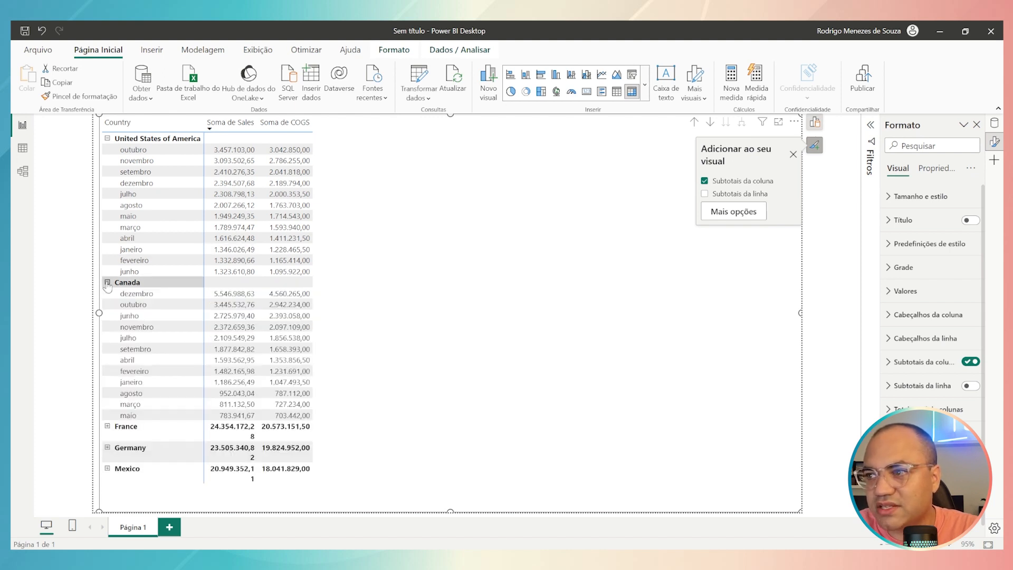
pyautogui.click(108, 282)
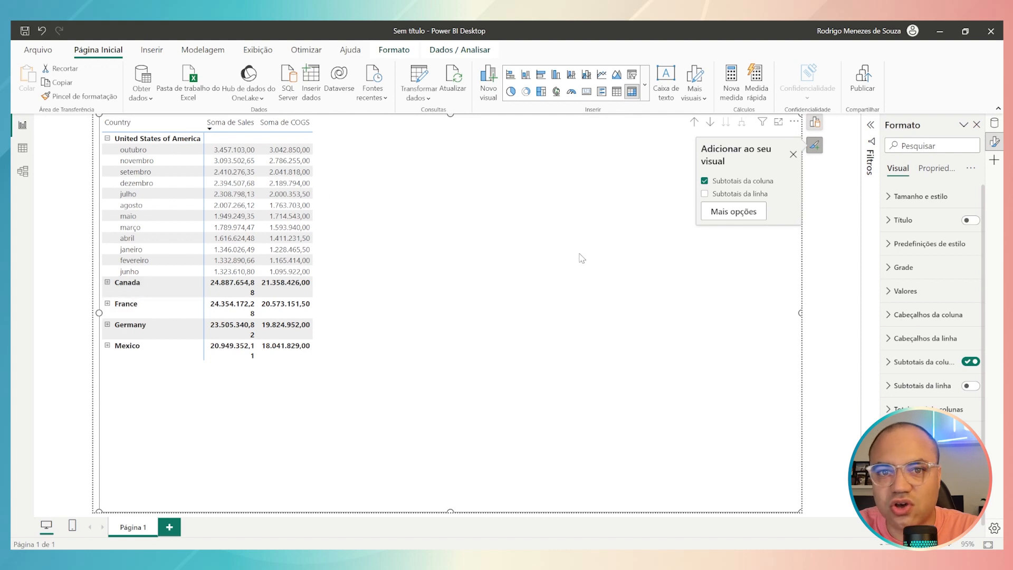
pyautogui.click(705, 194)
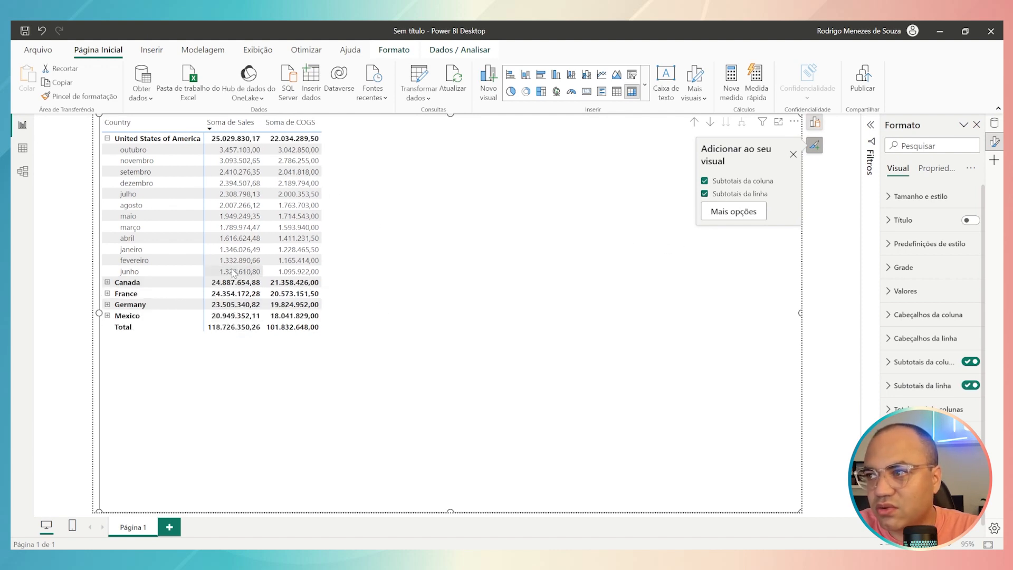
pyautogui.click(108, 139)
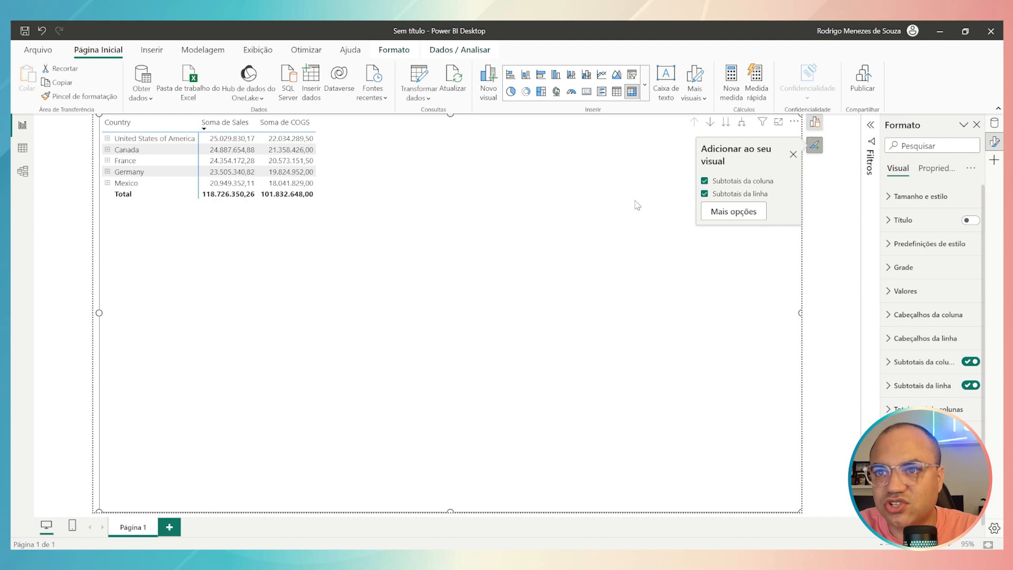
# Disable Subtotais da linha, expand and collapse United States of America for comparison, and re-enable the row subtotals.
pyautogui.click(705, 194)
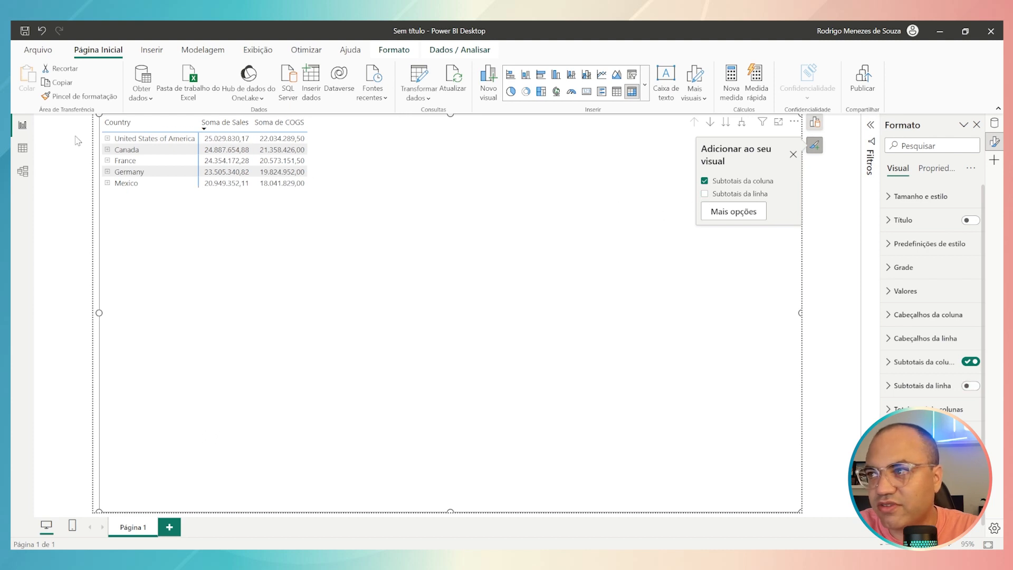
pyautogui.click(107, 139)
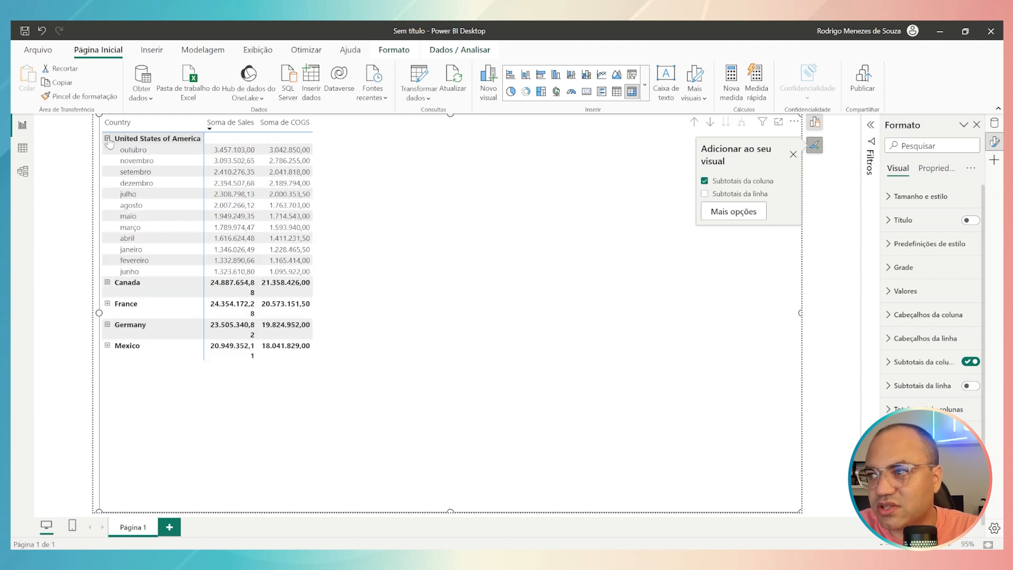
pyautogui.click(107, 138)
pyautogui.click(704, 195)
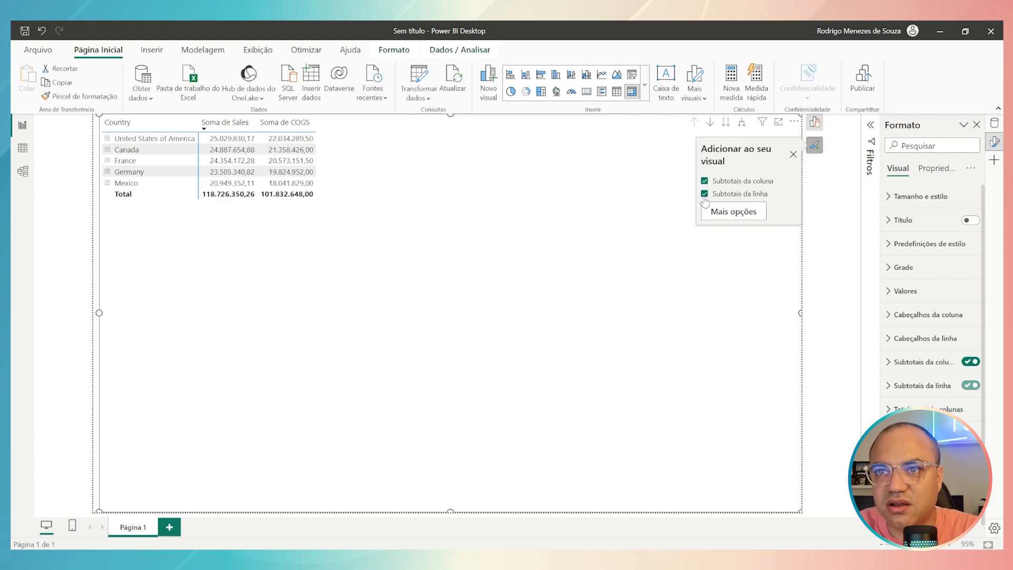
# Close the matrix's on-object formatting options and delete the matrix from the page.
pyautogui.click(793, 155)
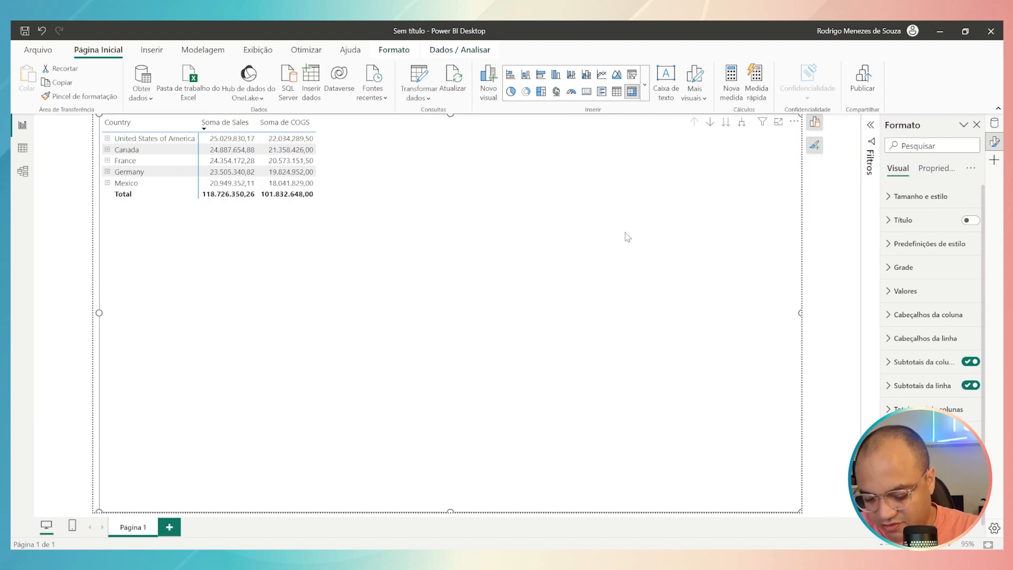
pyautogui.click(815, 146)
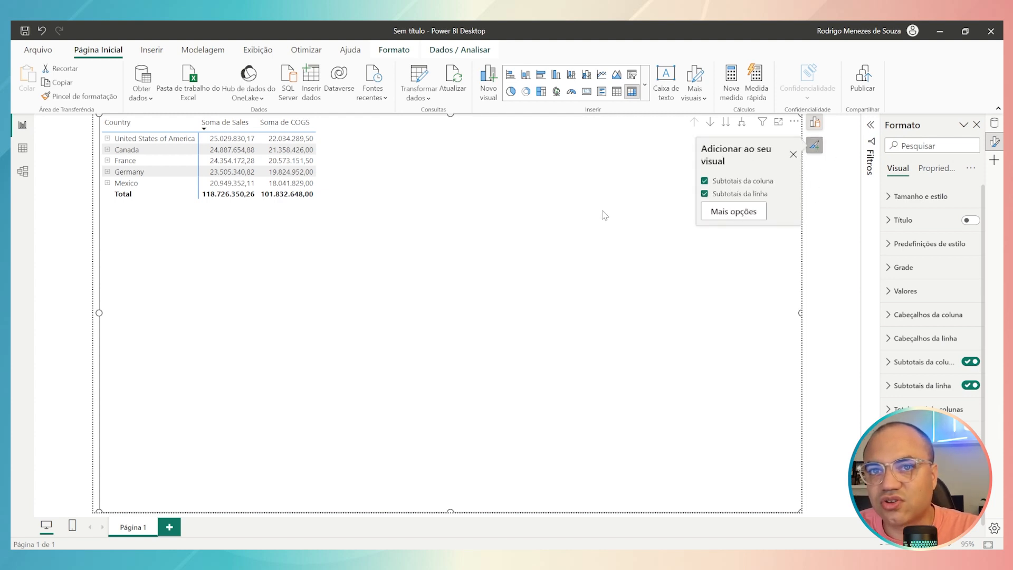
pyautogui.click(793, 154)
pyautogui.press('Delete')
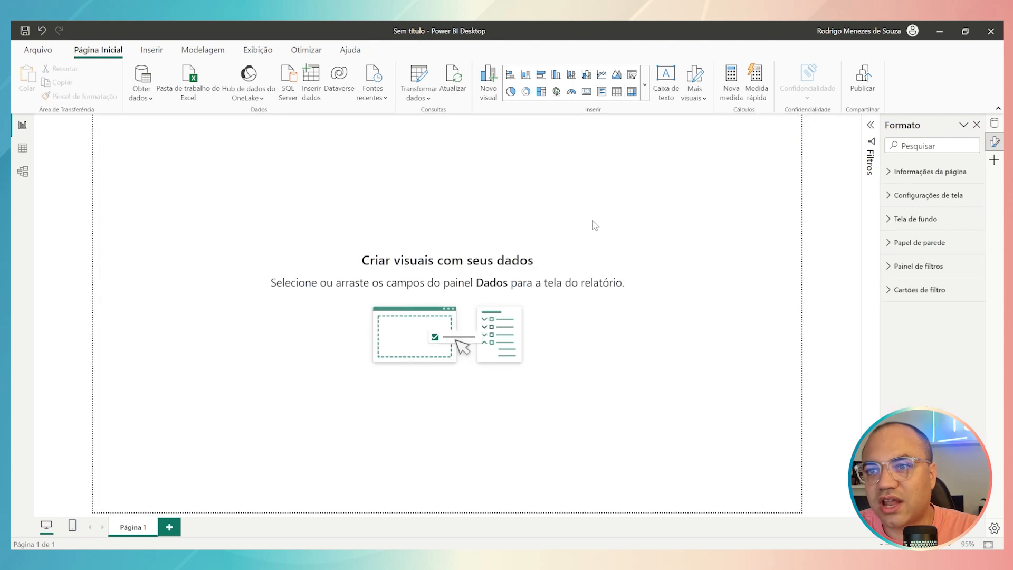
# Insert a stacked bar chart with Sales and the Date hierarchy's Mês, and enable Sugerir um tipo to choose the visual type.
pyautogui.click(510, 76)
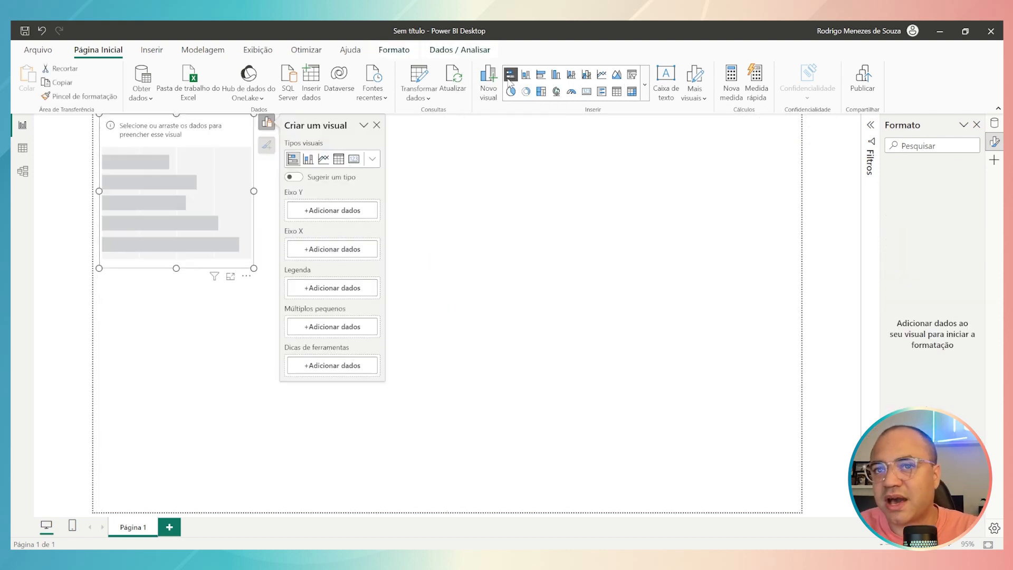
pyautogui.click(994, 124)
pyautogui.click(906, 182)
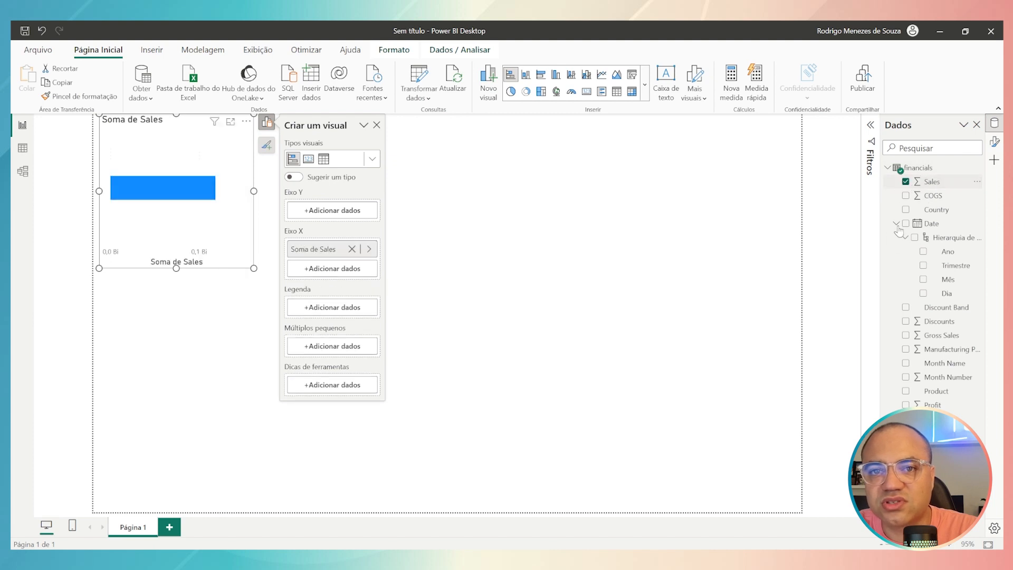
pyautogui.click(923, 279)
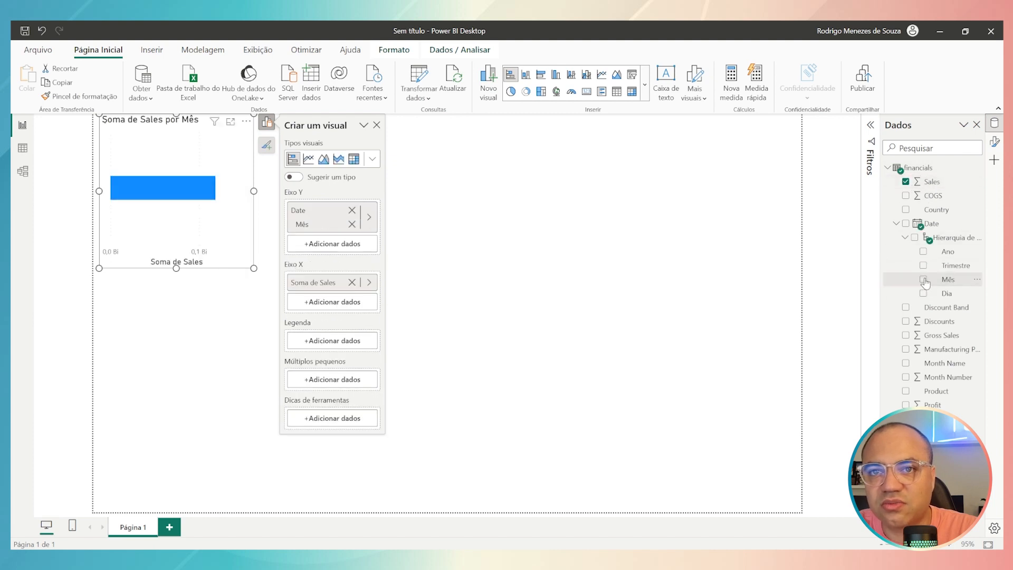
pyautogui.click(294, 177)
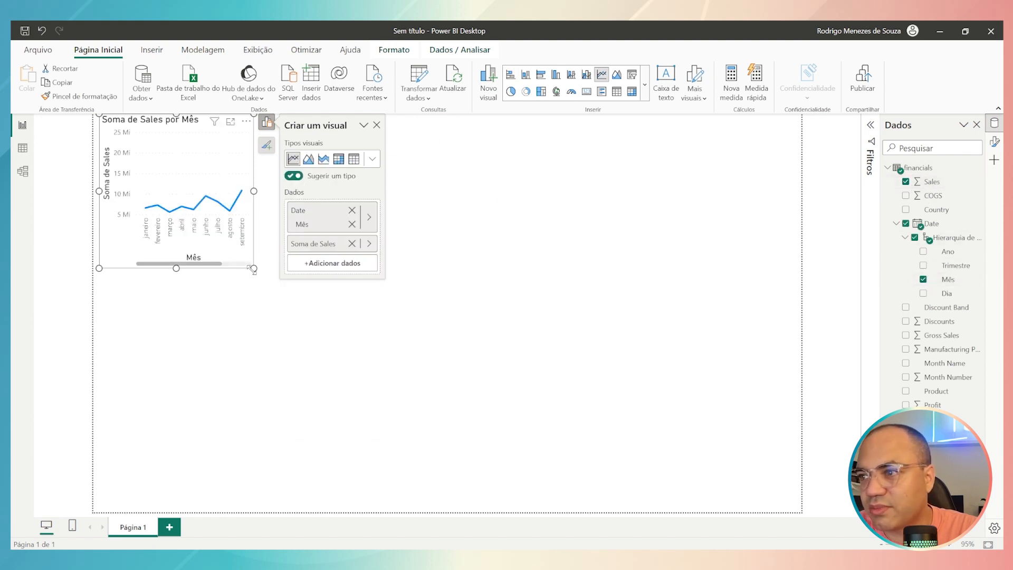
# Enlarge the line chart to show all twelve months and enable Controle deslizante de zoom in its on-object options.
pyautogui.moveTo(252, 269); pyautogui.dragTo(391, 324)
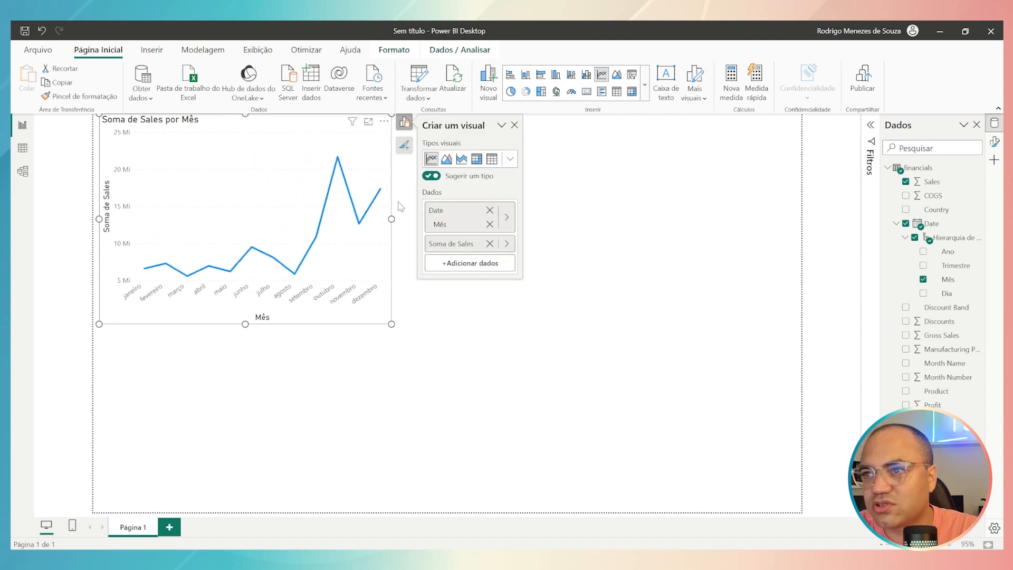
pyautogui.click(404, 146)
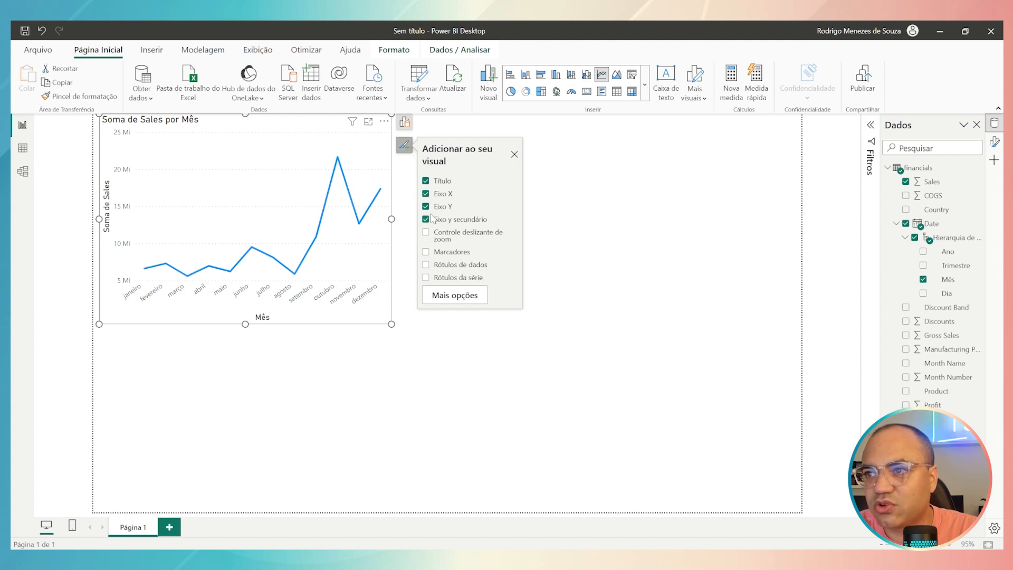
pyautogui.click(426, 233)
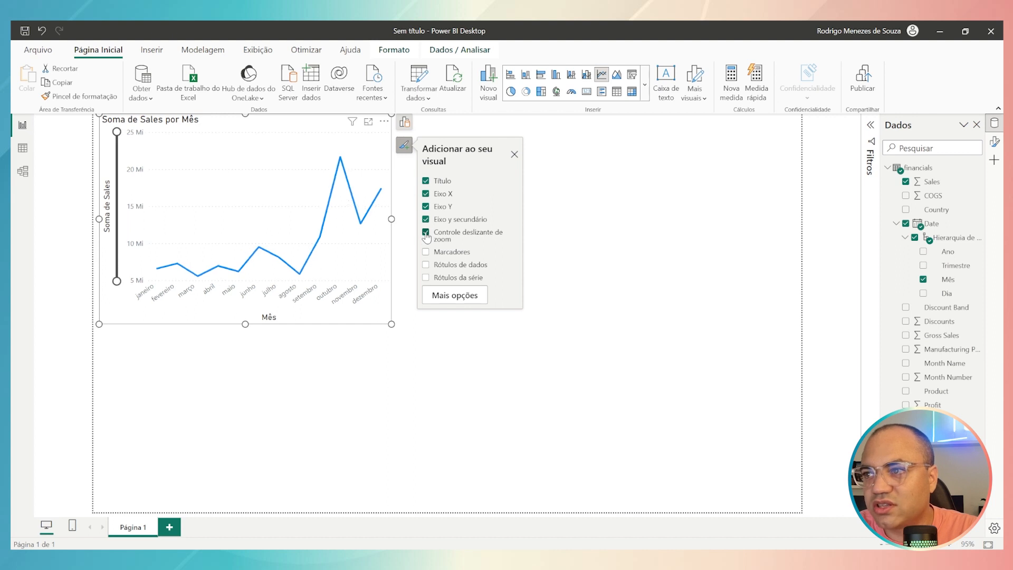
pyautogui.moveTo(116, 281)
pyautogui.mouseDown()
pyautogui.moveTo(117, 176)
pyautogui.moveTo(116, 281)
pyautogui.mouseUp()
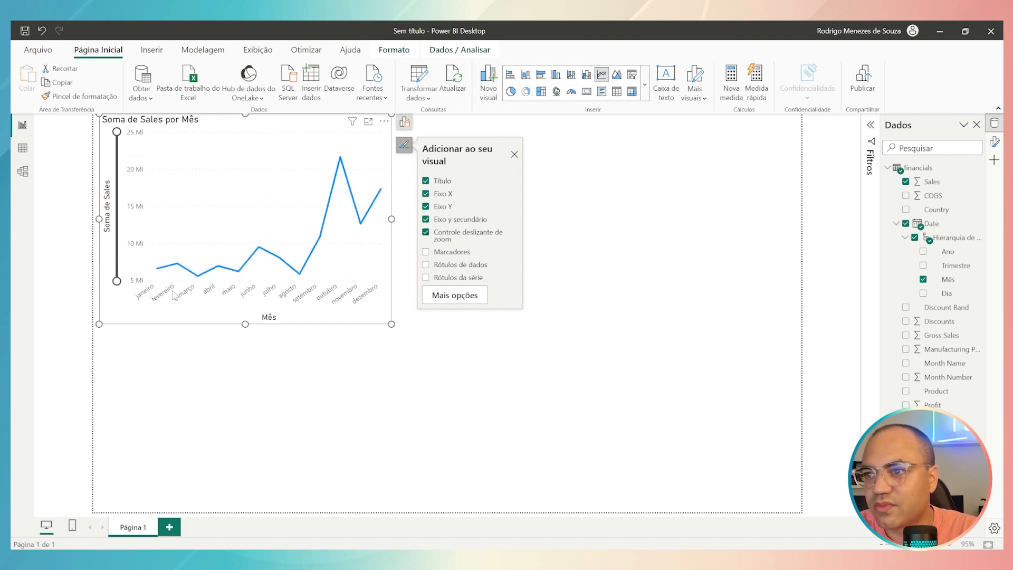
# Enable Marcadores, Rótulos de dados and Rótulos da série on the line chart.
pyautogui.click(426, 252)
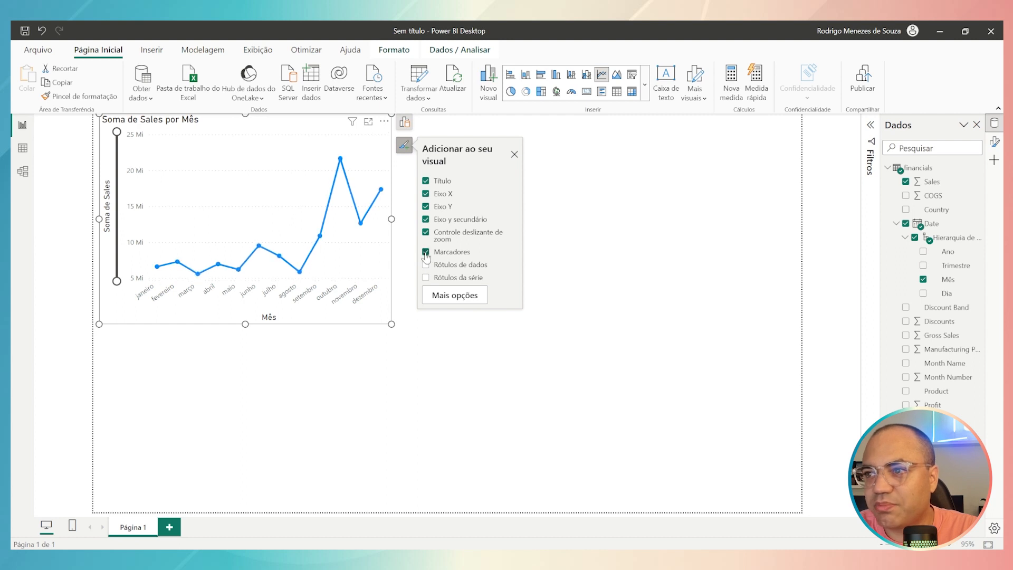
pyautogui.click(426, 253)
pyautogui.click(426, 253)
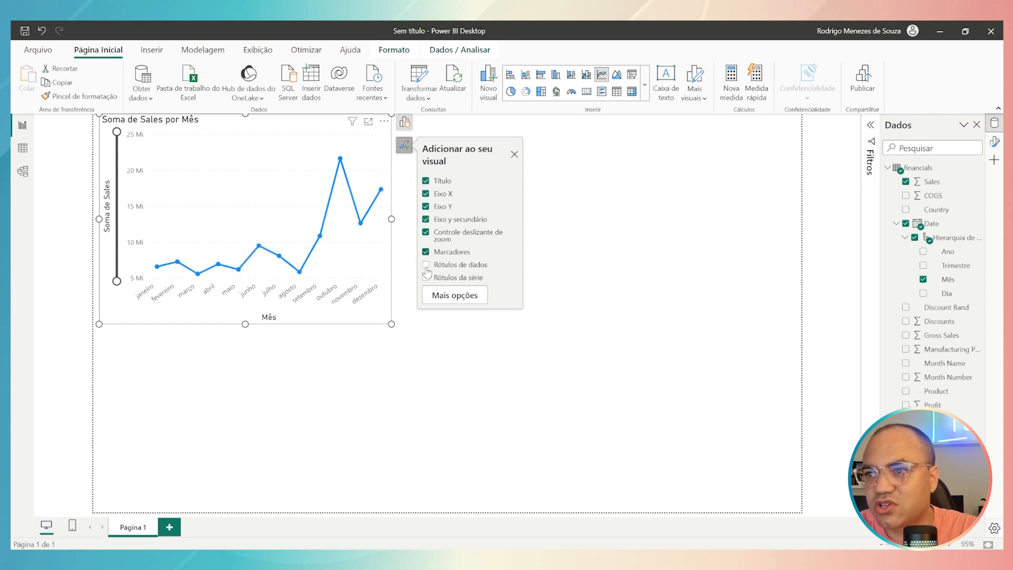
pyautogui.click(426, 265)
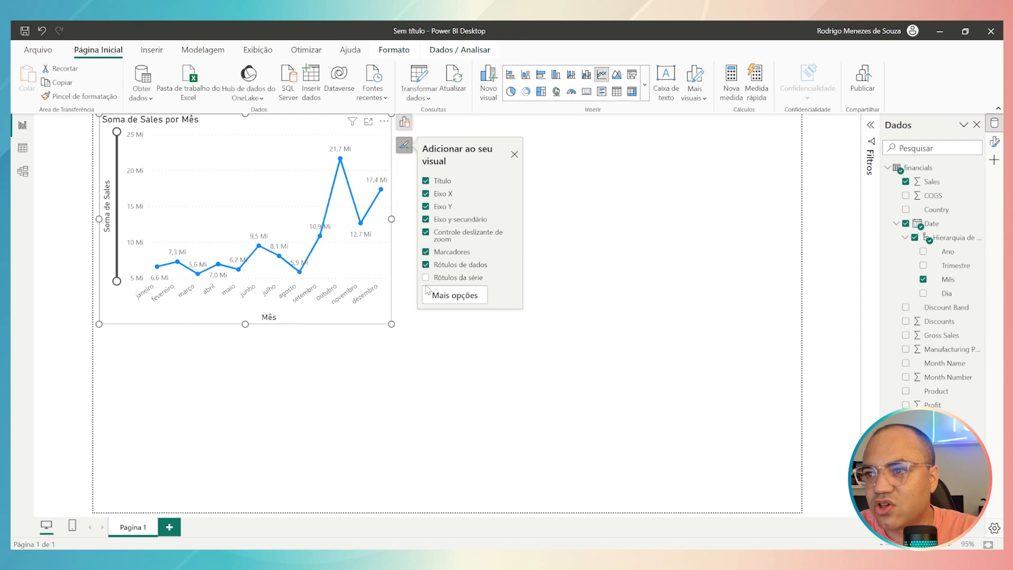
pyautogui.click(425, 278)
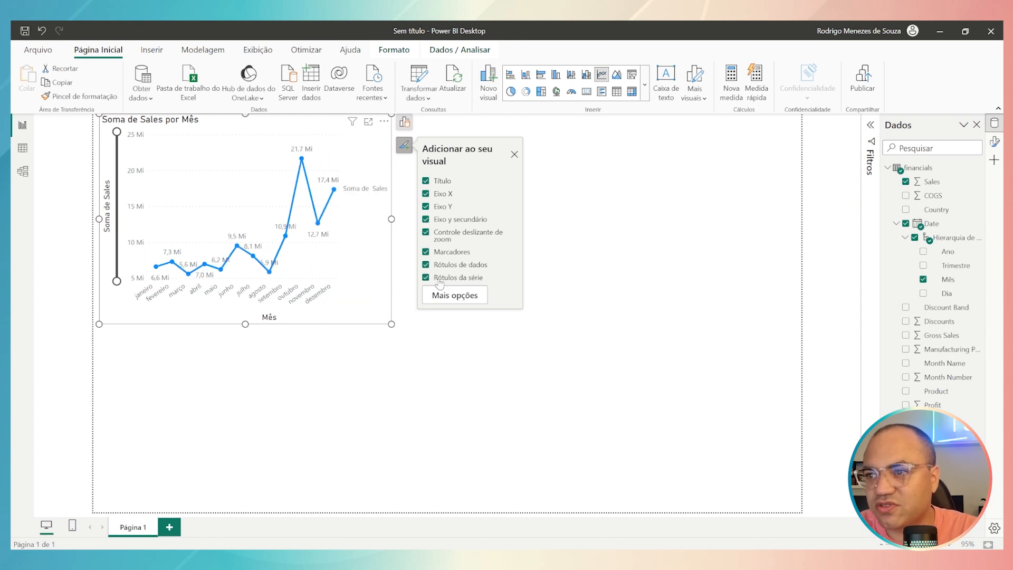
# Switch the line chart's series labels, data labels and markers off and back on to compare.
pyautogui.click(426, 278)
pyautogui.click(425, 264)
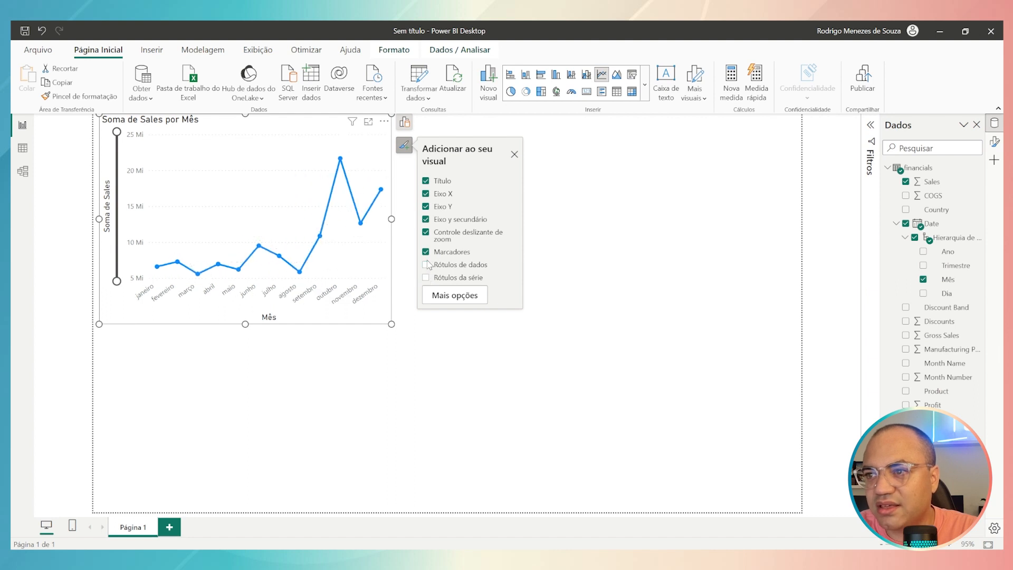
pyautogui.click(426, 252)
pyautogui.click(426, 252)
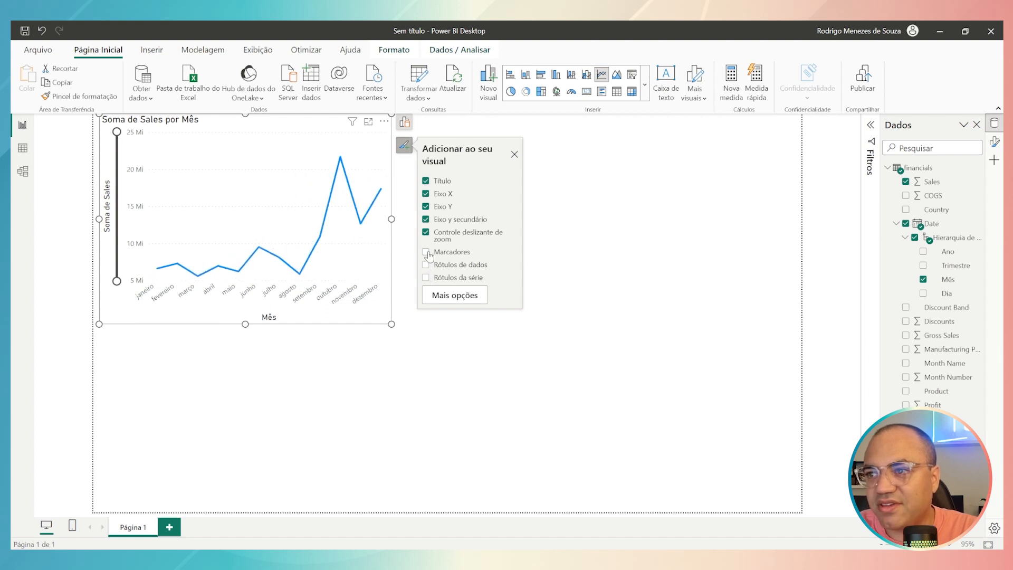
pyautogui.click(426, 265)
pyautogui.click(427, 280)
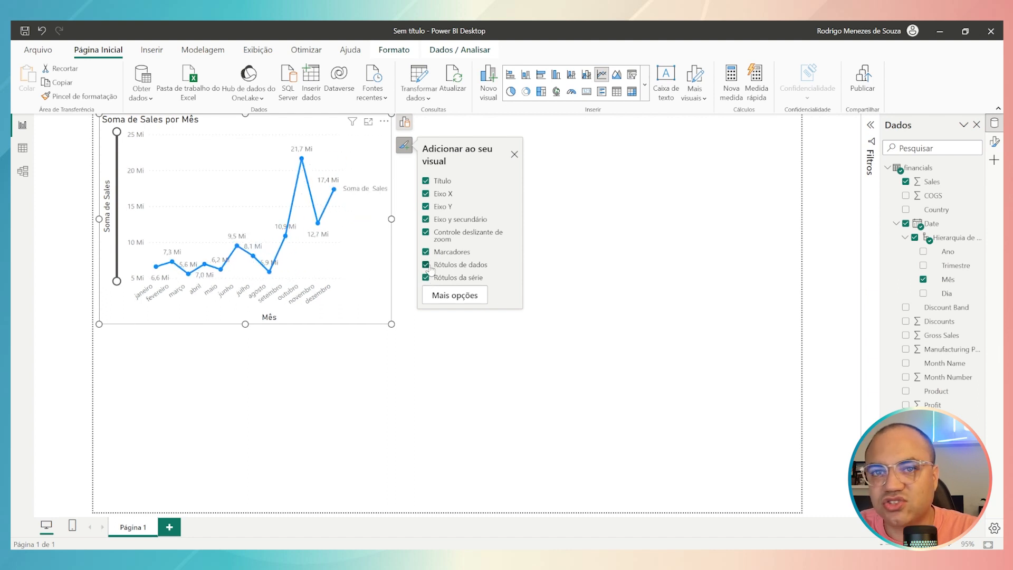
# Open the line chart's full formatting options and test switching Título and Eixo X off, restoring both.
pyautogui.click(463, 298)
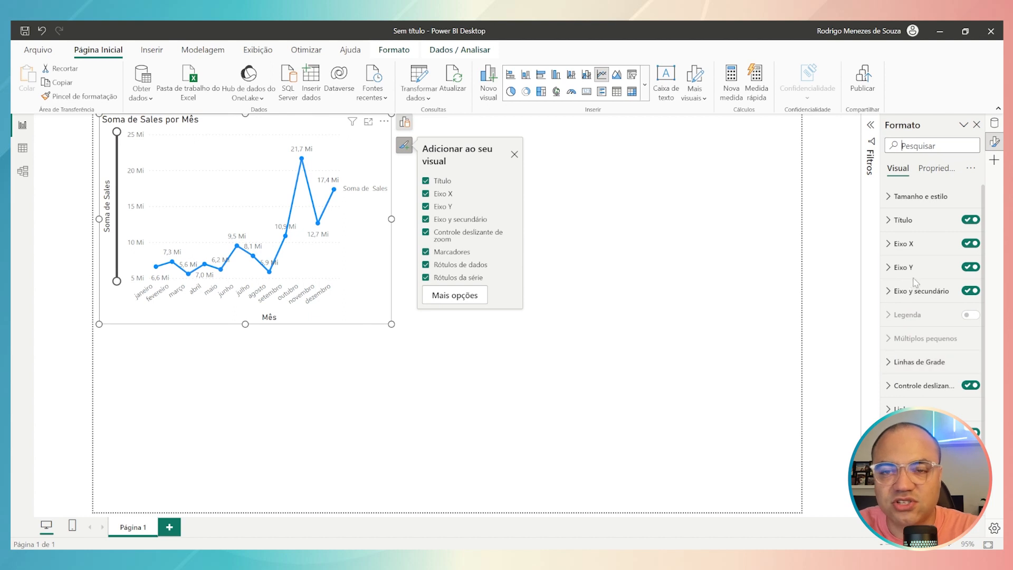
pyautogui.click(968, 220)
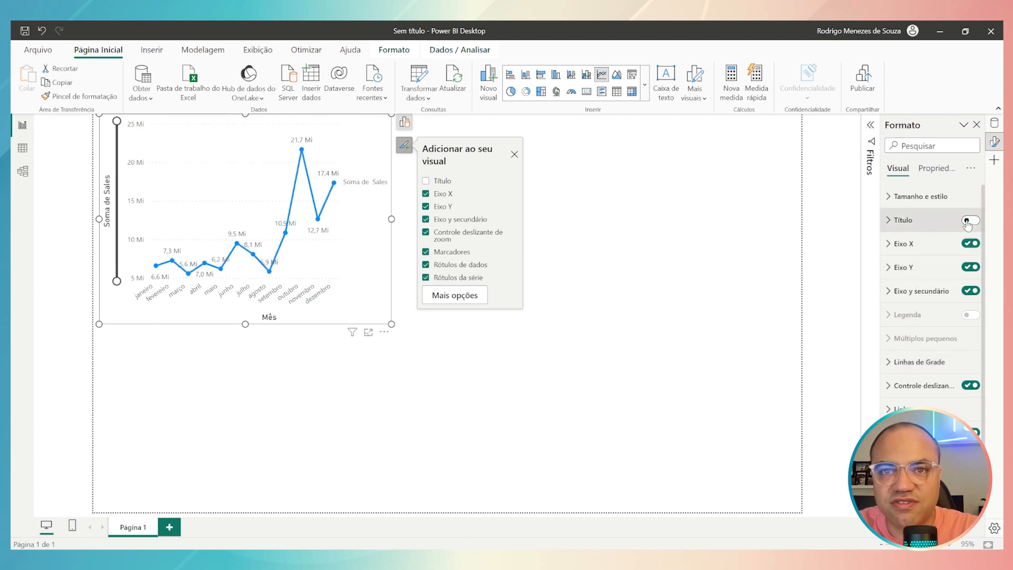
pyautogui.click(968, 220)
pyautogui.click(968, 244)
pyautogui.click(967, 244)
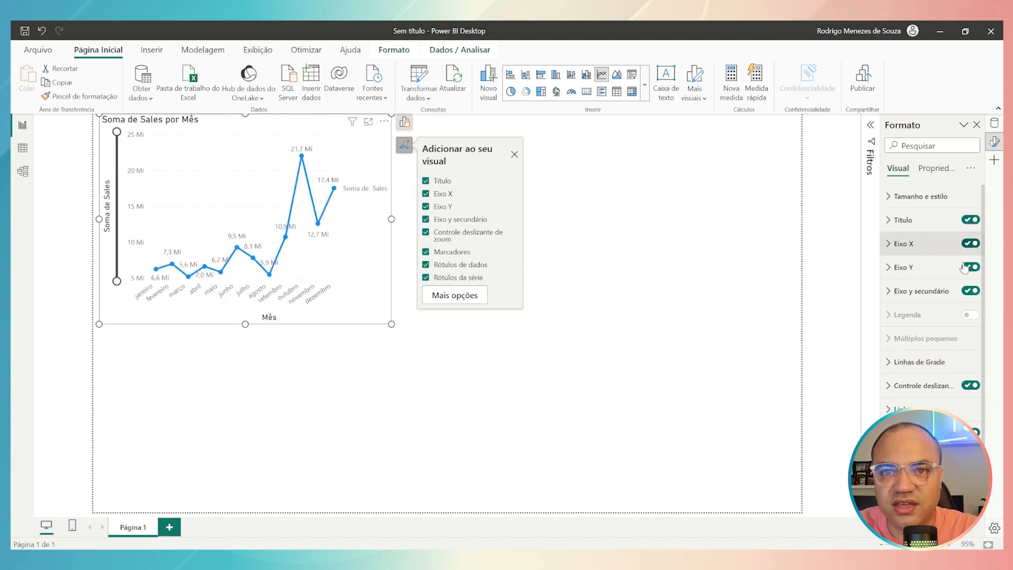
pyautogui.click(973, 247)
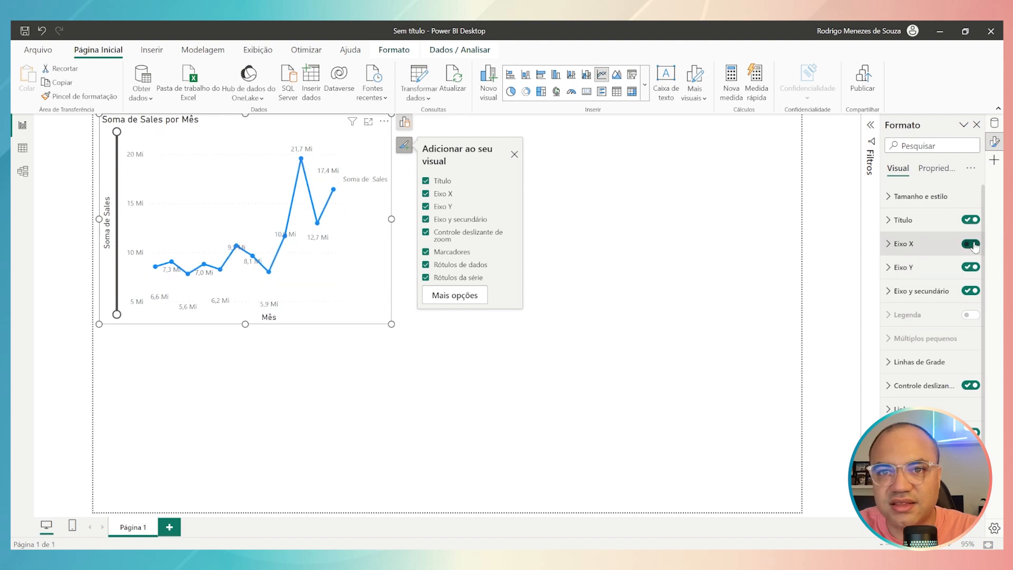
pyautogui.click(973, 247)
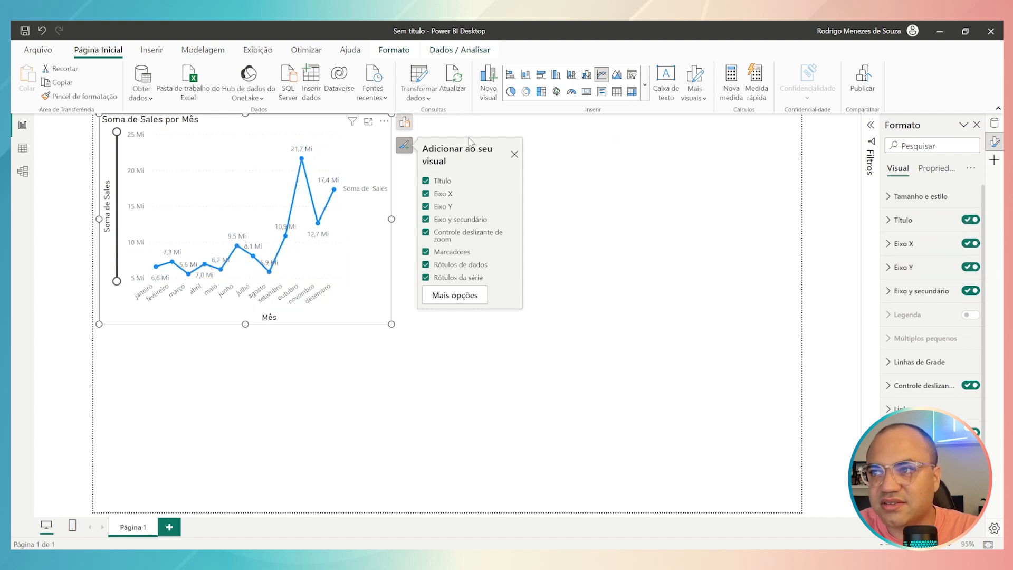
# Switch Eixo X off and back on from the chart's on-object options, and disable Eixo Y.
pyautogui.click(405, 152)
pyautogui.click(405, 152)
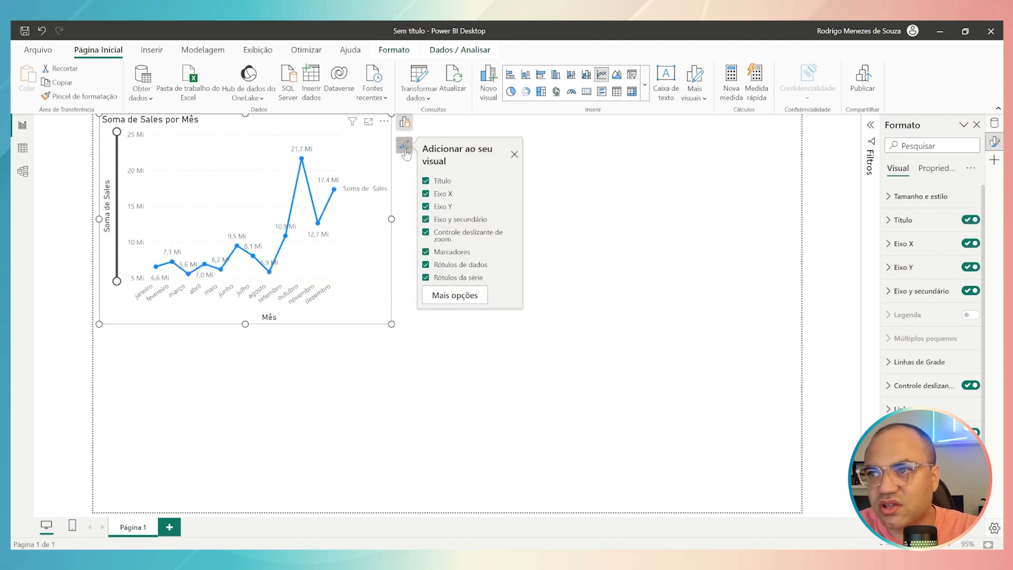
pyautogui.click(426, 194)
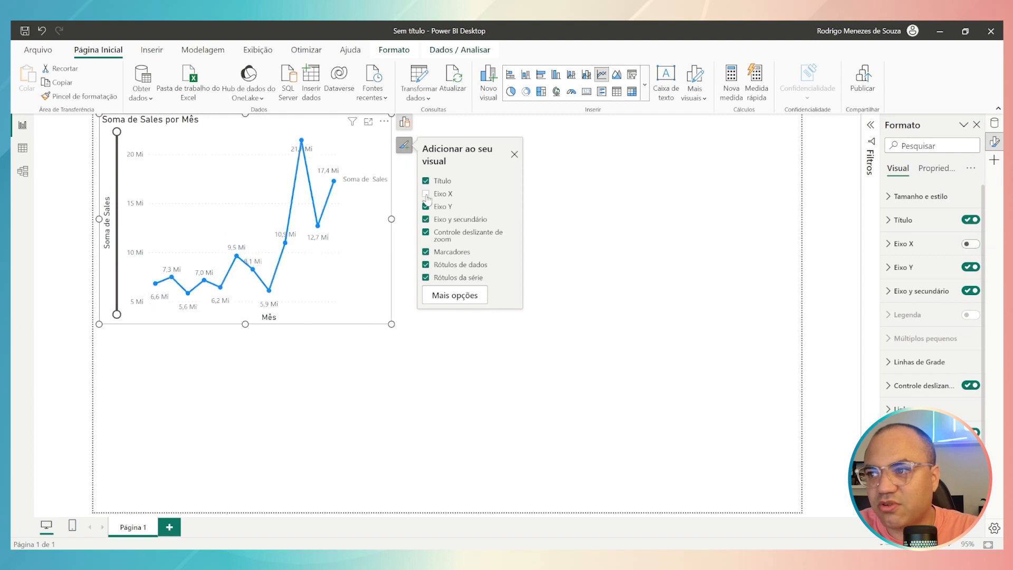
pyautogui.click(426, 195)
pyautogui.click(427, 207)
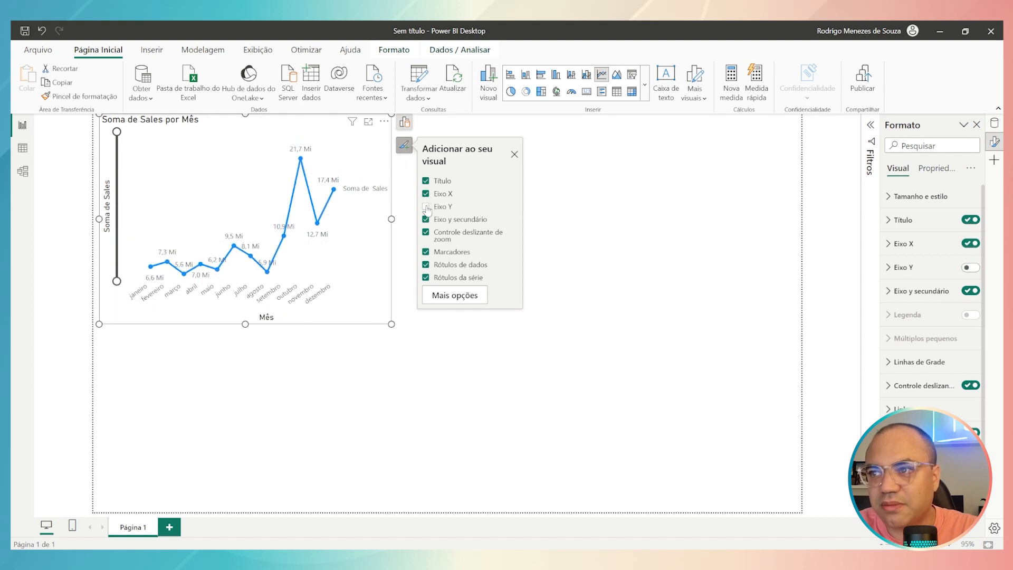
# Enable Eixo Y on the line chart again and widen the chart slightly on the report page.
pyautogui.click(427, 206)
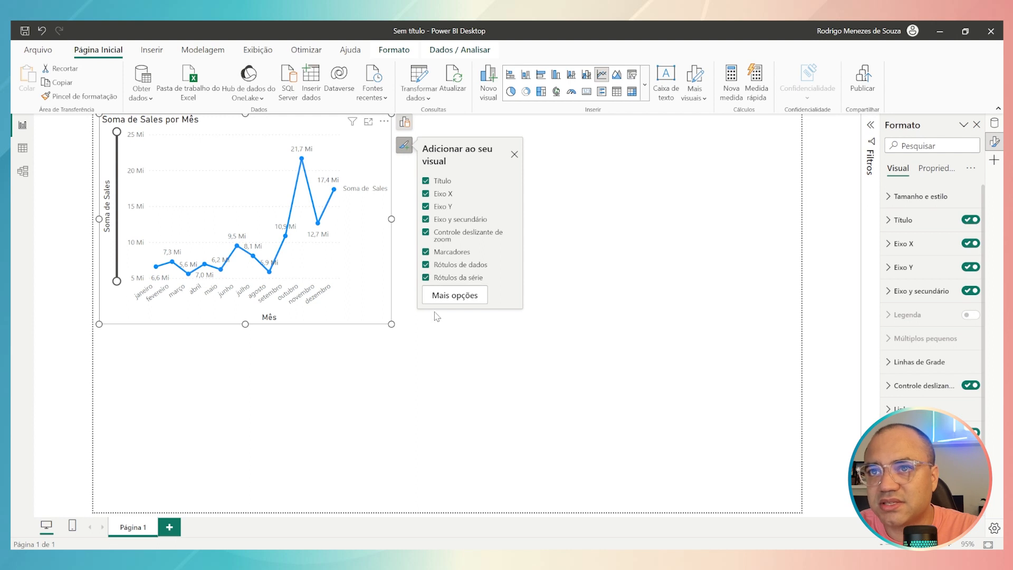
pyautogui.click(455, 331)
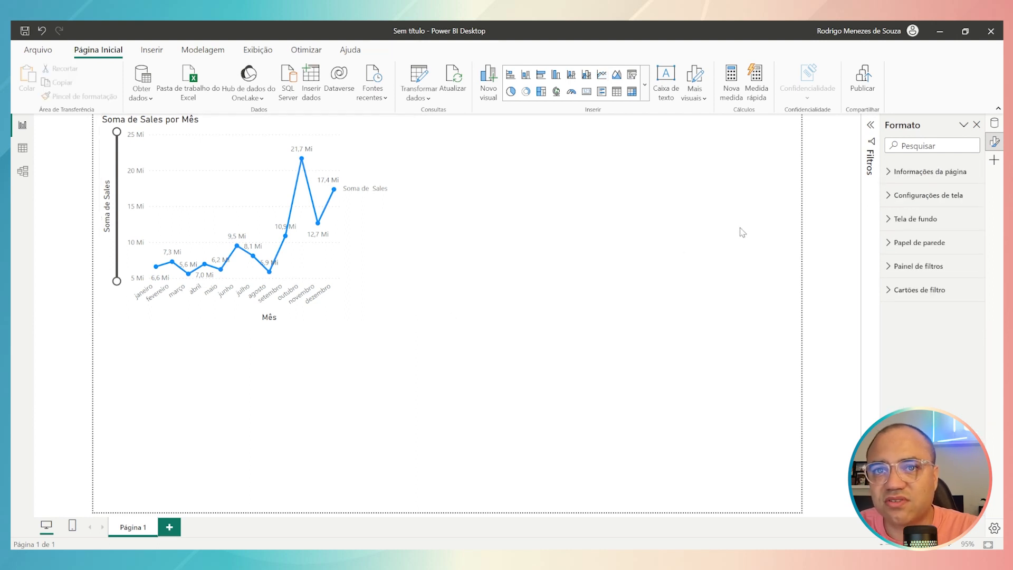
pyautogui.click(372, 141)
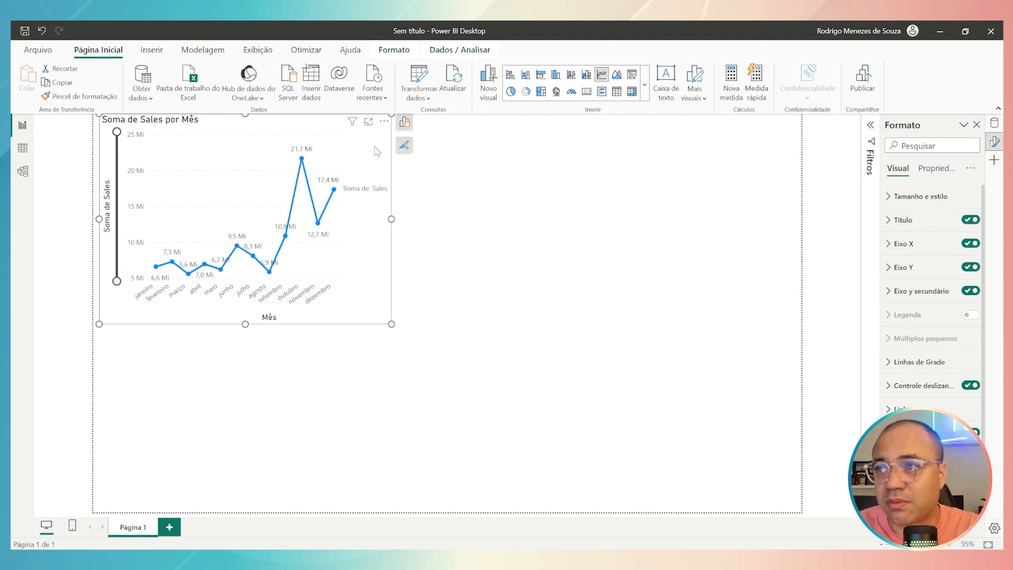
pyautogui.moveTo(391, 219); pyautogui.dragTo(406, 229)
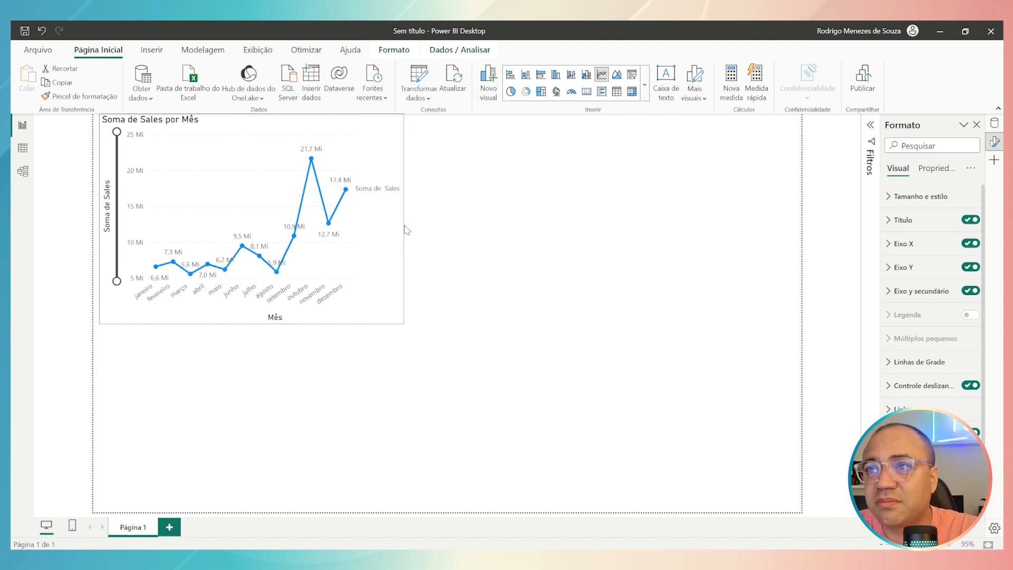
pyautogui.click(570, 172)
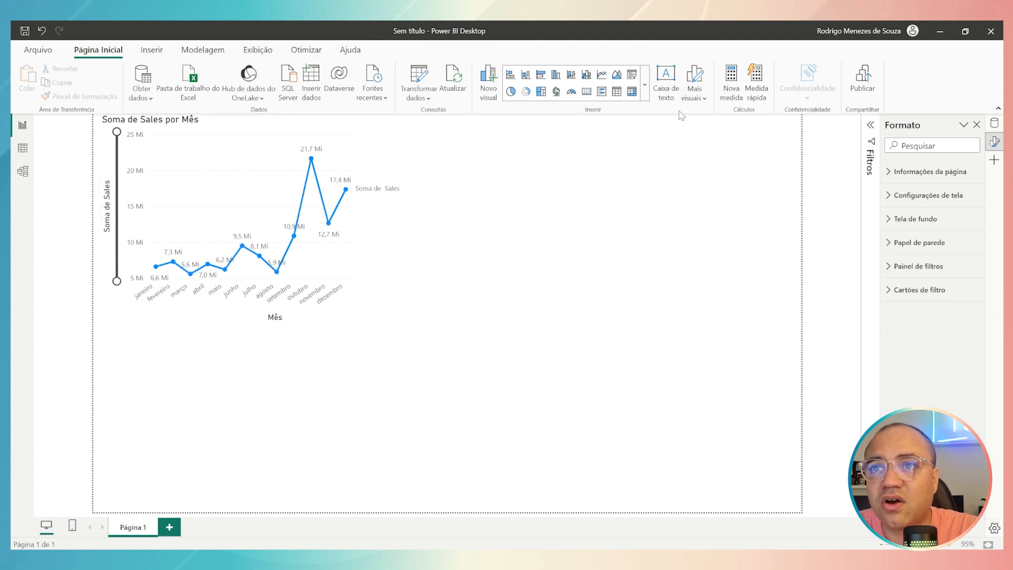
pyautogui.click(755, 89)
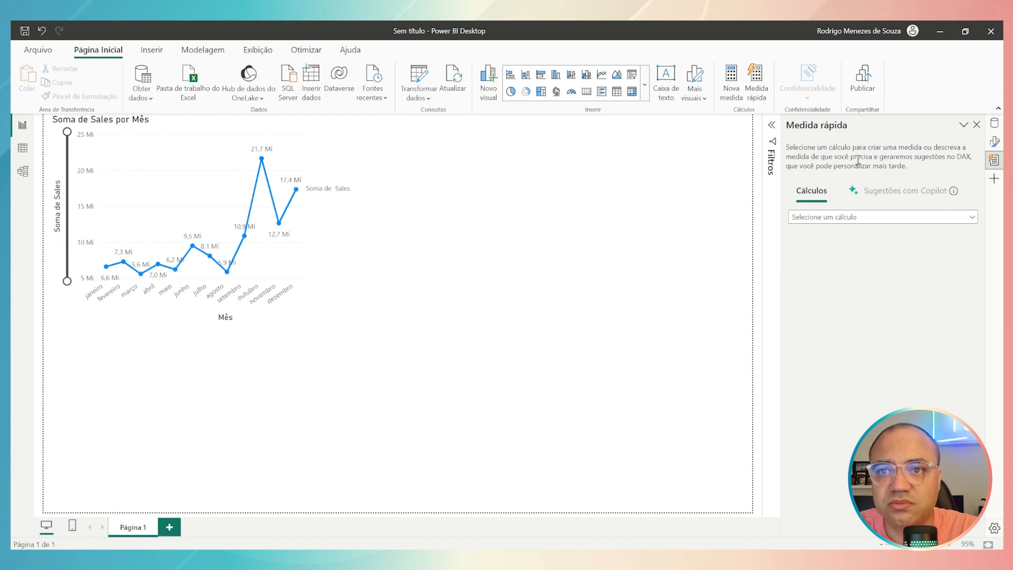
pyautogui.click(838, 217)
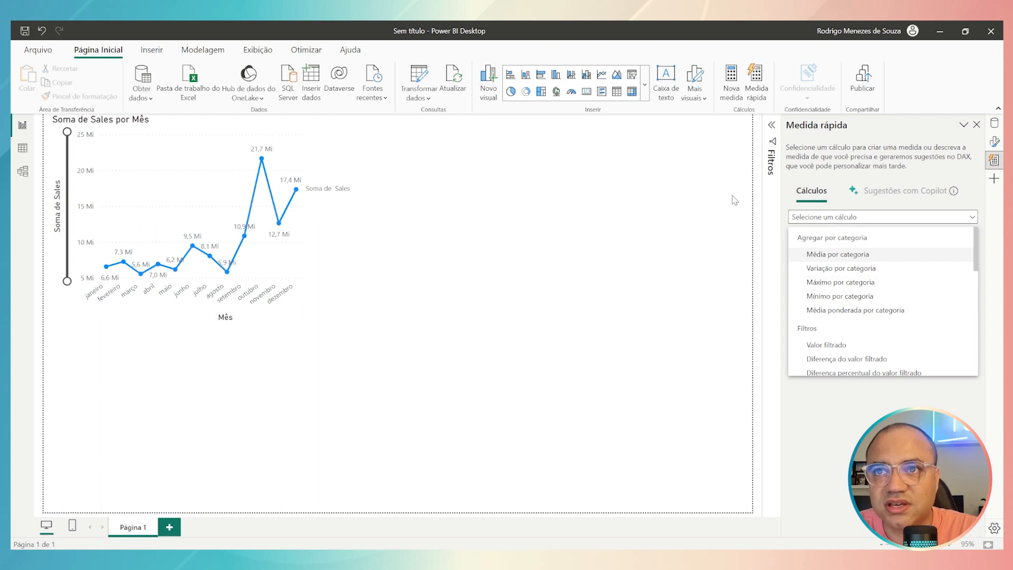
pyautogui.click(712, 178)
pyautogui.click(764, 92)
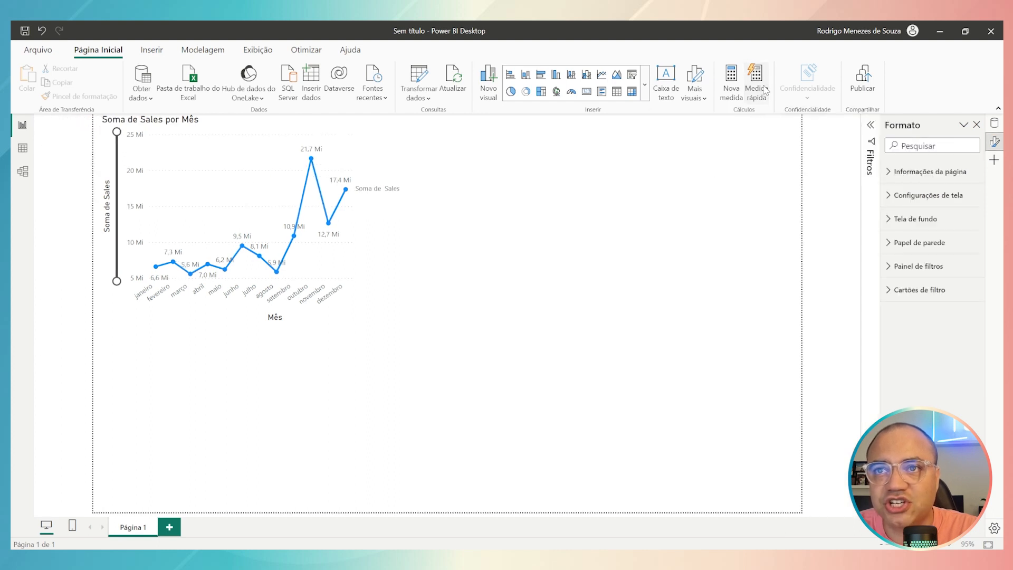
# Examine the calculations offered for a Medida rápida and check whether Sugestões com Copilot can be used.
pyautogui.click(762, 95)
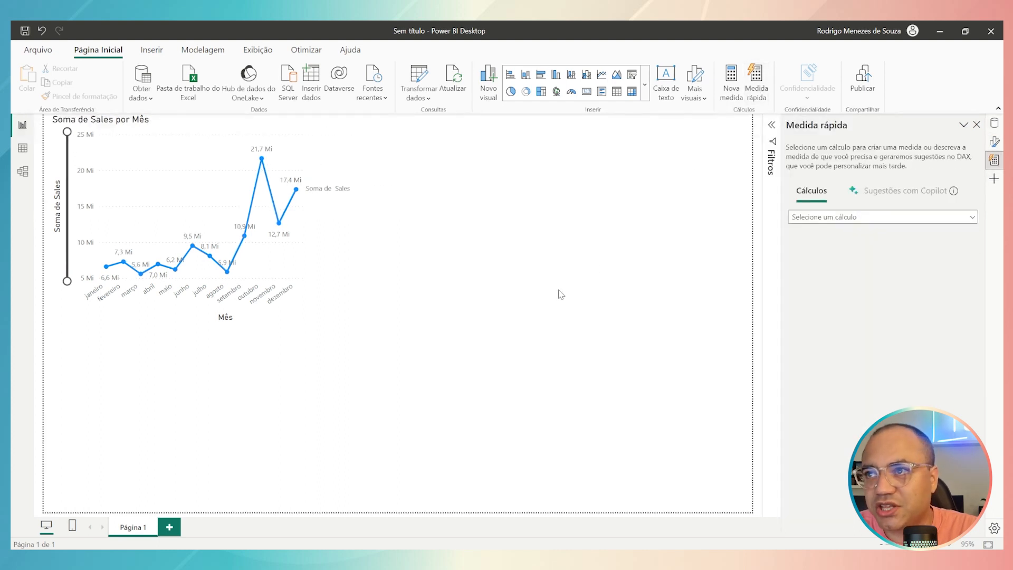
pyautogui.click(917, 221)
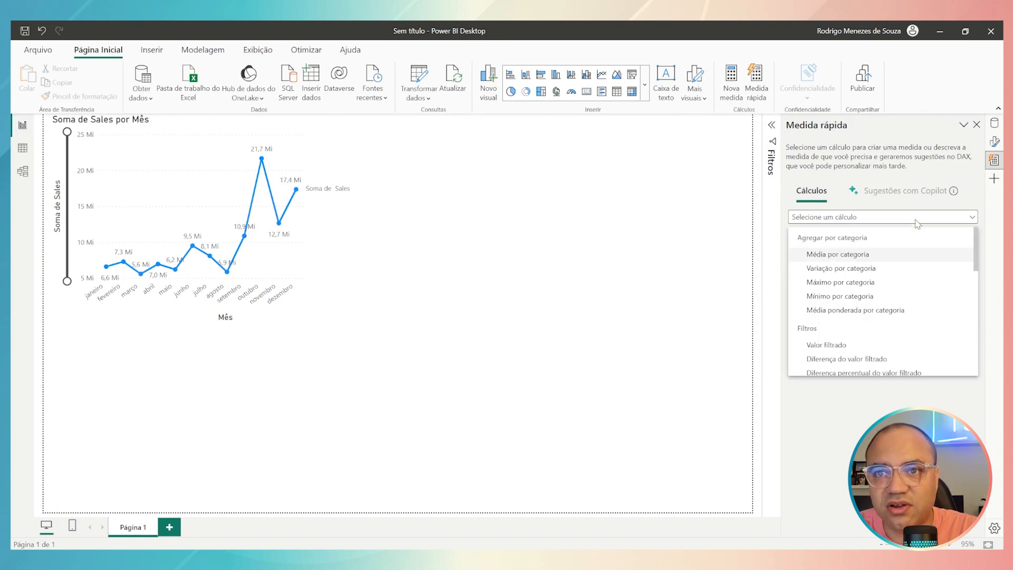
pyautogui.scroll(-5, 898, 264)
pyautogui.scroll(4, 861, 295)
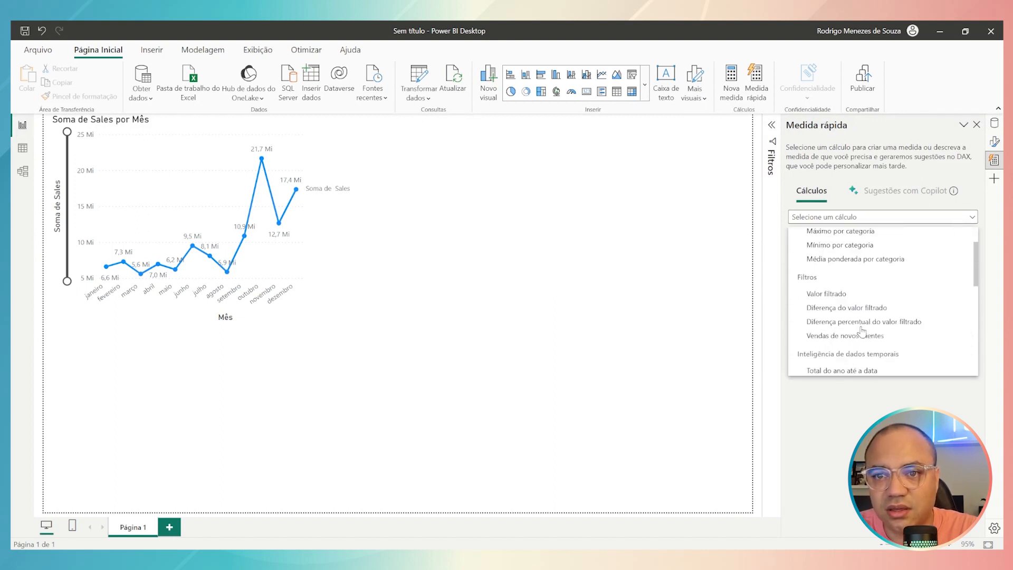
pyautogui.scroll(1, 849, 256)
pyautogui.scroll(-6, 844, 280)
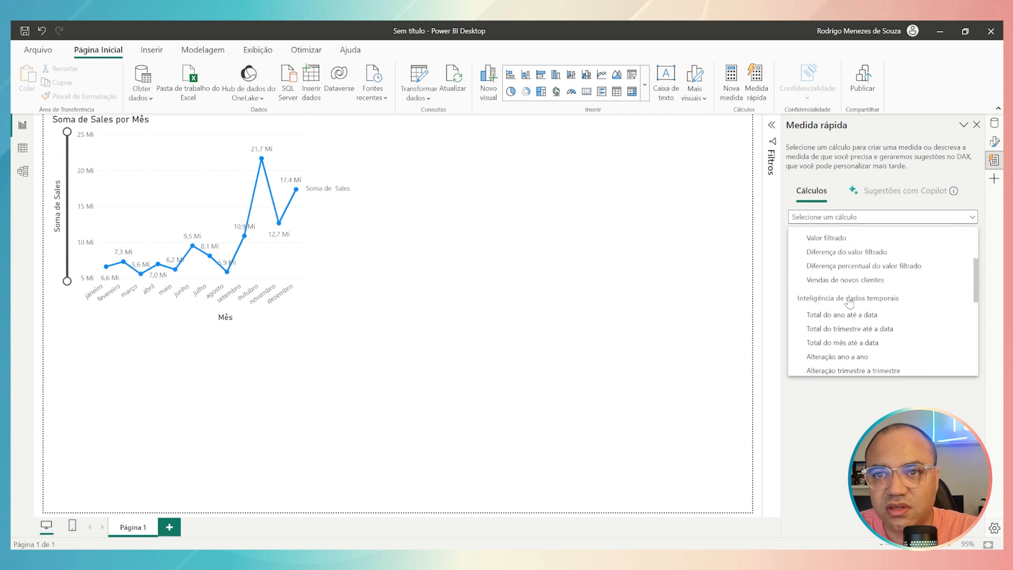
pyautogui.scroll(-3, 863, 334)
pyautogui.scroll(9, 859, 339)
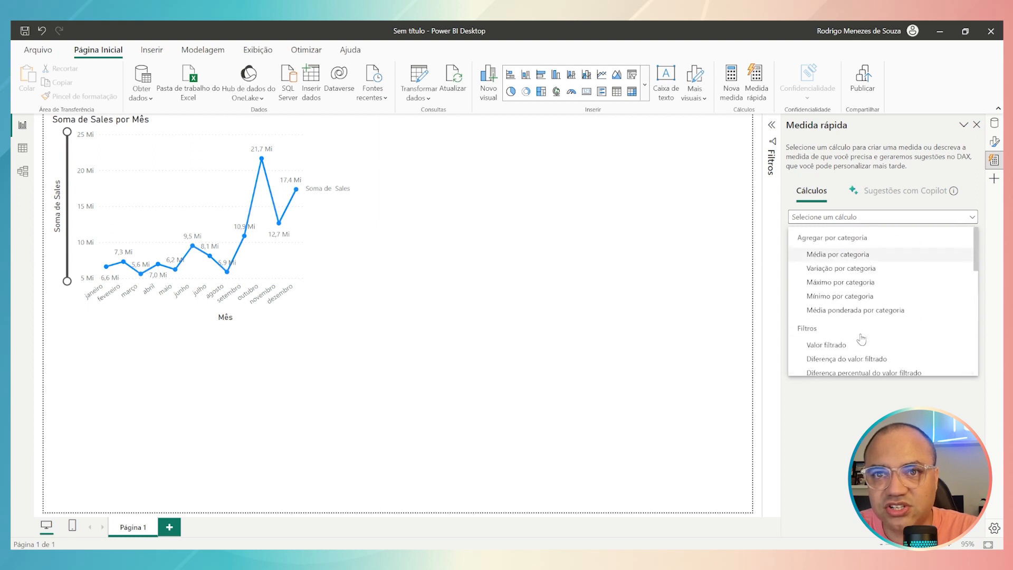
pyautogui.click(879, 196)
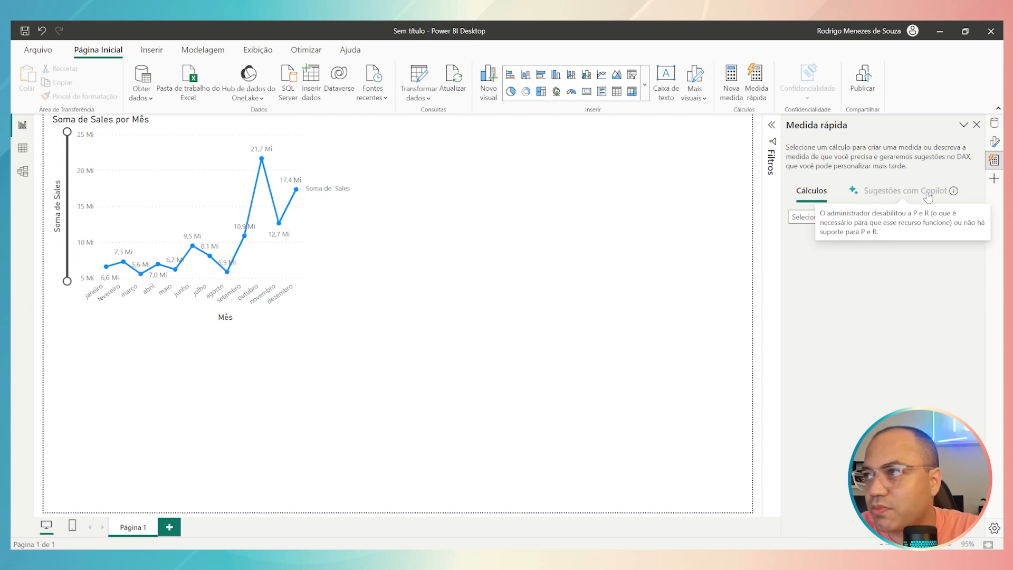
# Open the program's Opções and review the global Carregamento de Dados settings.
pyautogui.click(38, 50)
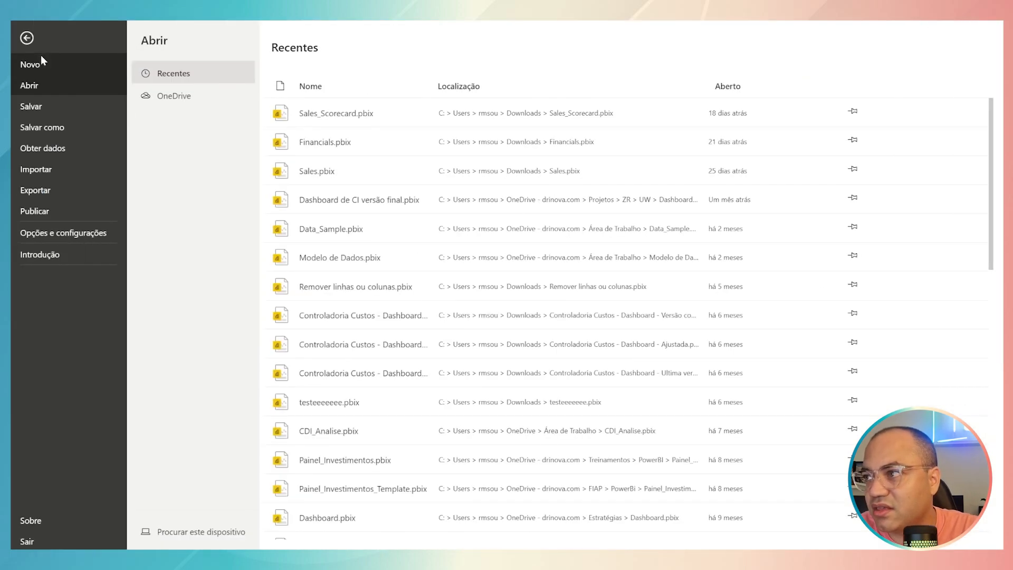
pyautogui.click(55, 239)
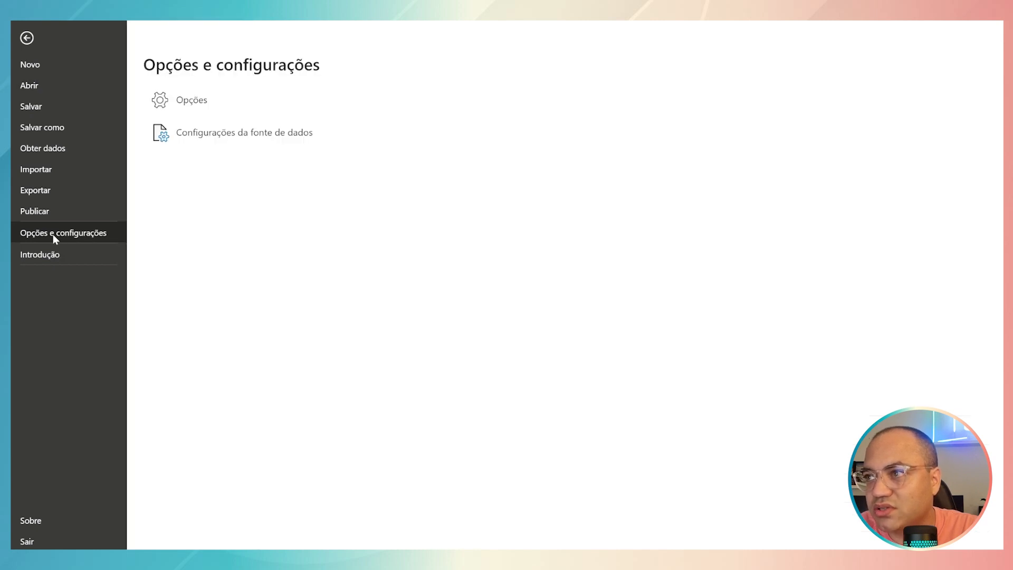
pyautogui.click(189, 105)
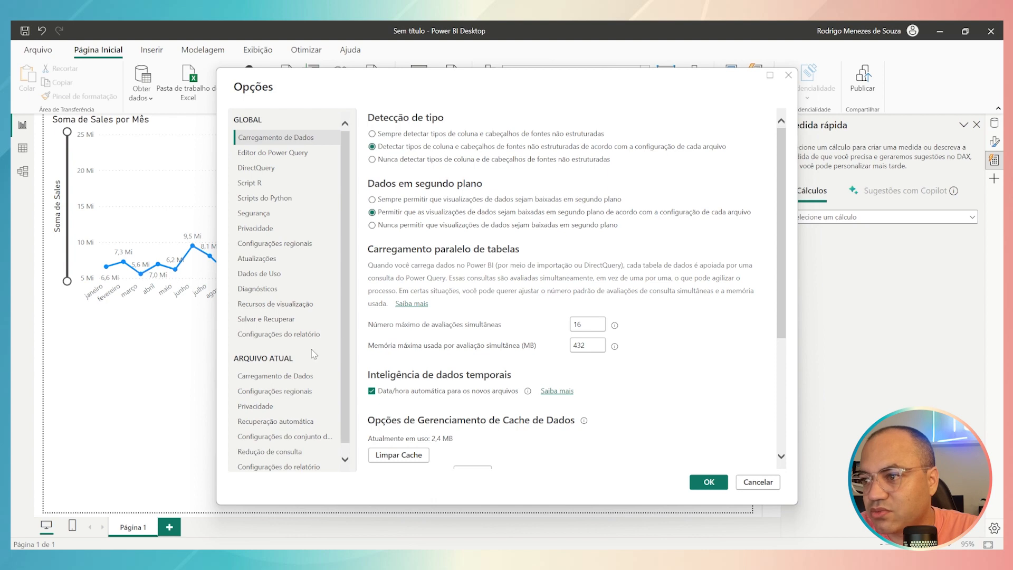
pyautogui.scroll(-2, 312, 351)
pyautogui.scroll(2, 321, 358)
pyautogui.scroll(-5, 485, 305)
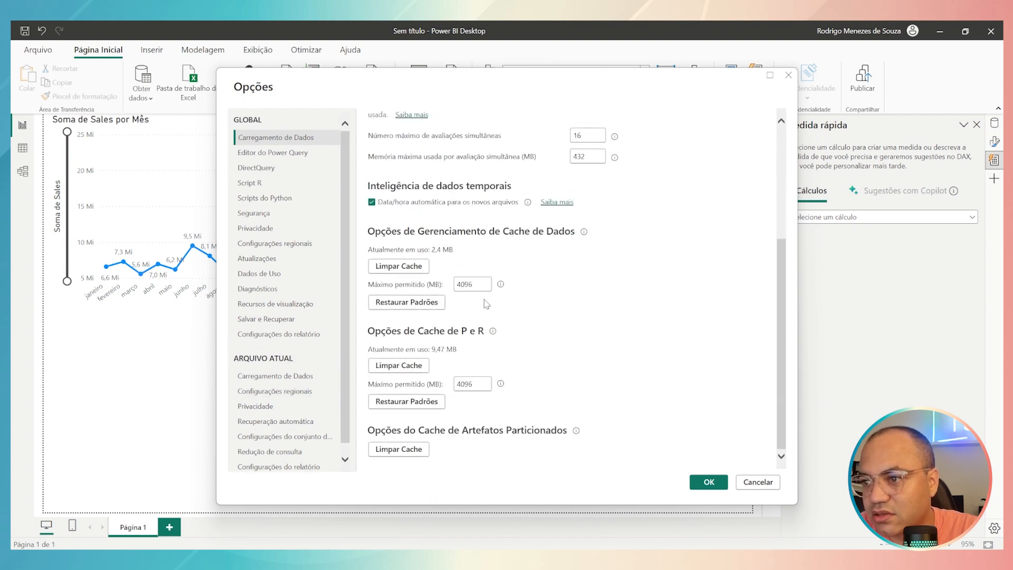
pyautogui.scroll(5, 430, 412)
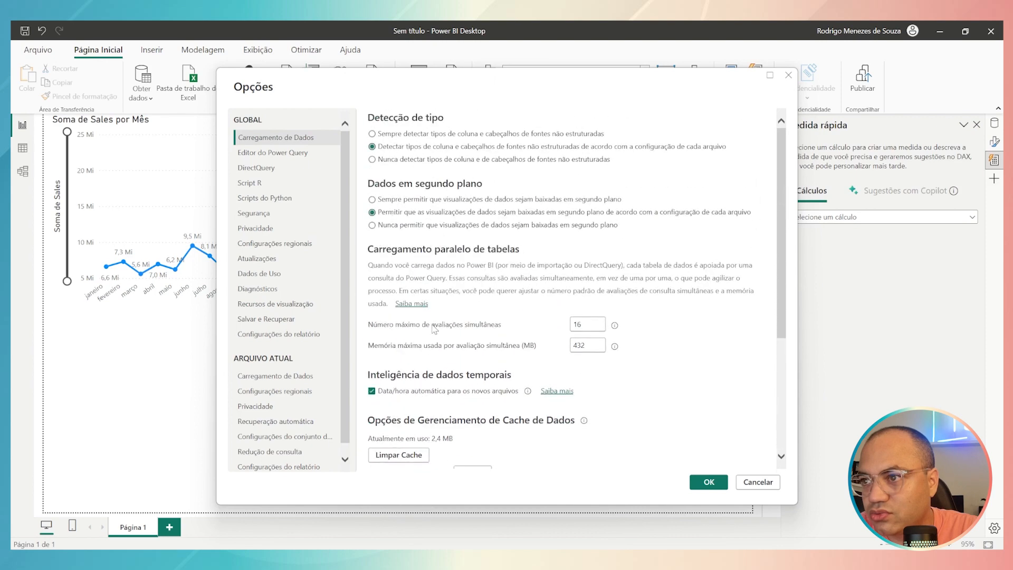
# Review the global Editor do Power Query, DirectQuery, Script R, Scripts do Python and Segurança settings.
pyautogui.click(262, 153)
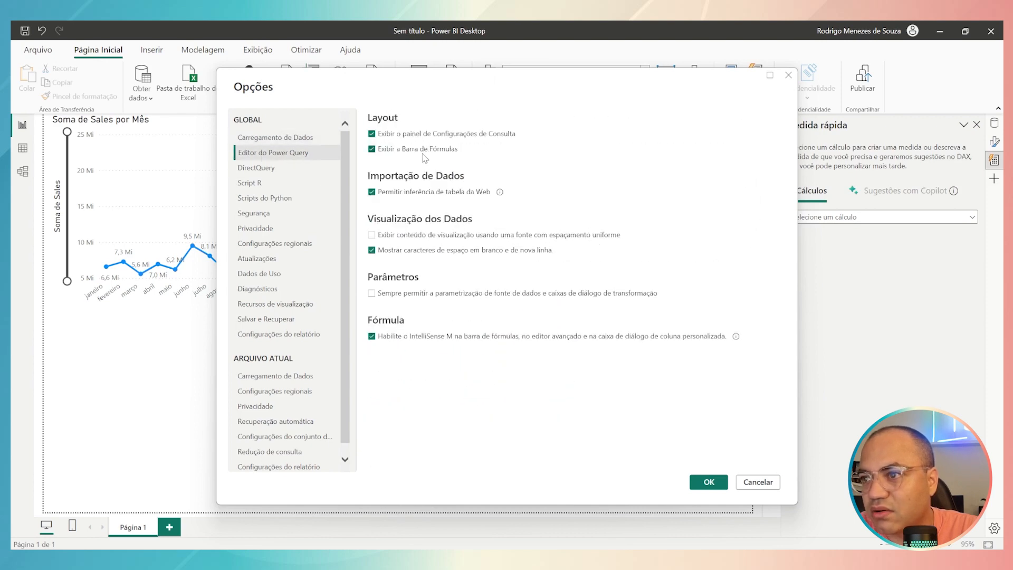
pyautogui.click(271, 169)
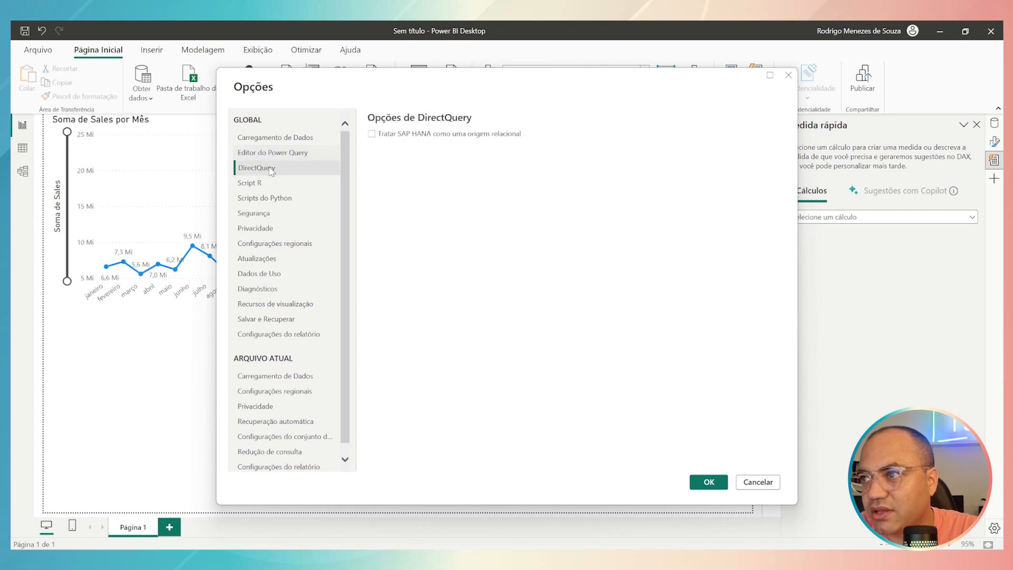
pyautogui.click(264, 183)
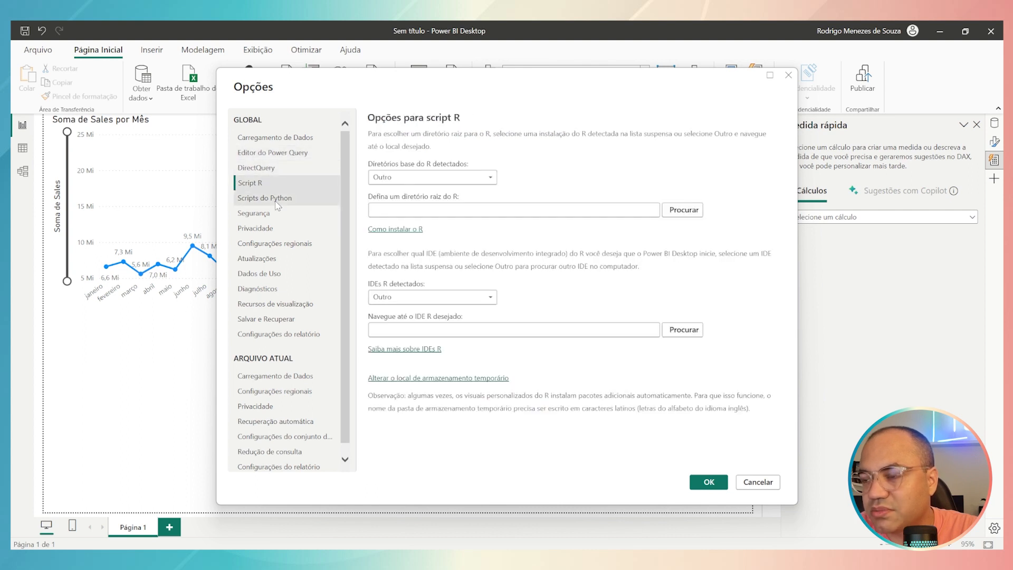
pyautogui.click(278, 200)
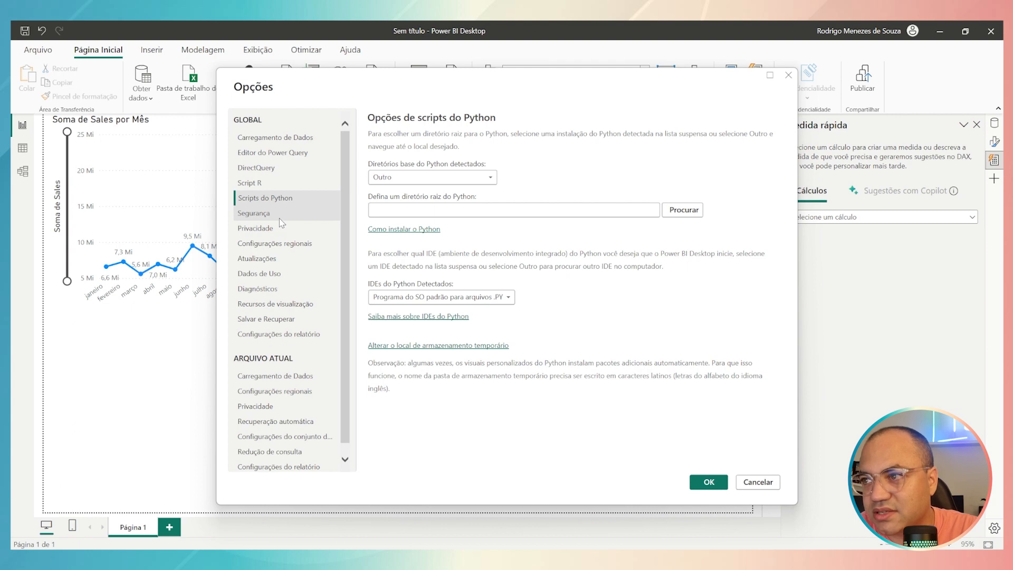
pyautogui.click(280, 218)
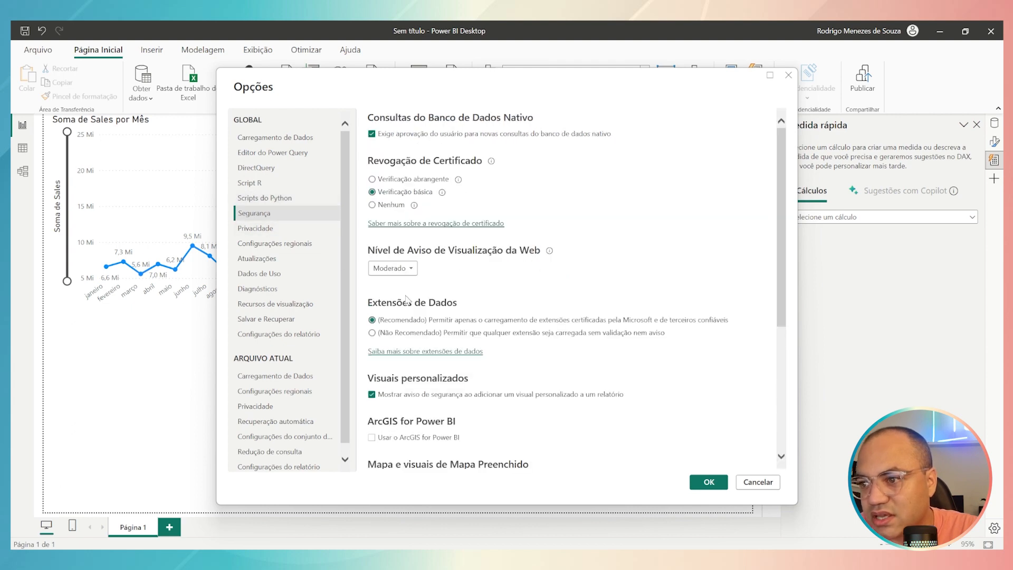
pyautogui.scroll(-4, 409, 302)
# Review the global Privacidade, Configurações regionais, Atualizações and Diagnósticos settings.
pyautogui.click(263, 230)
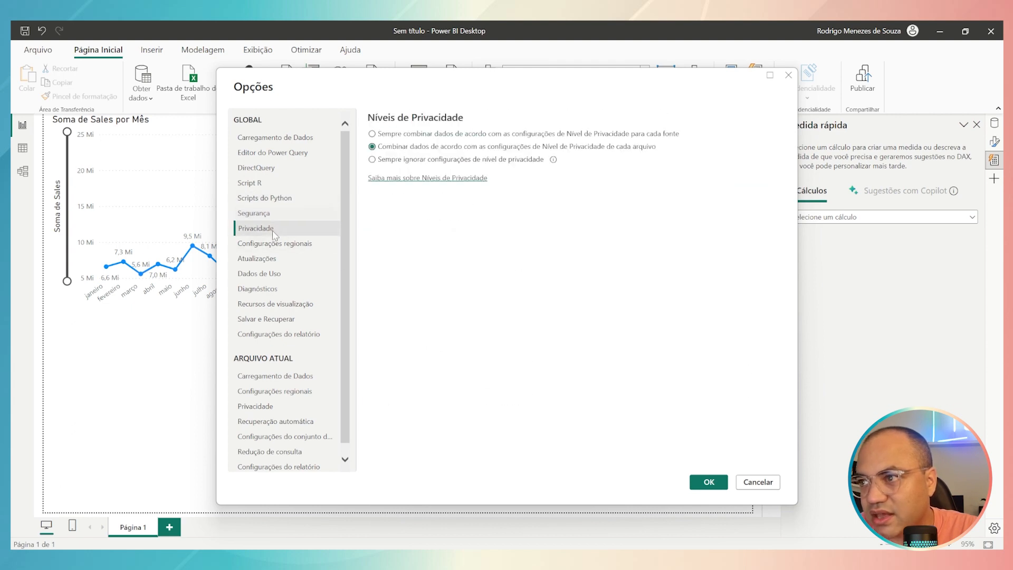
pyautogui.click(279, 248)
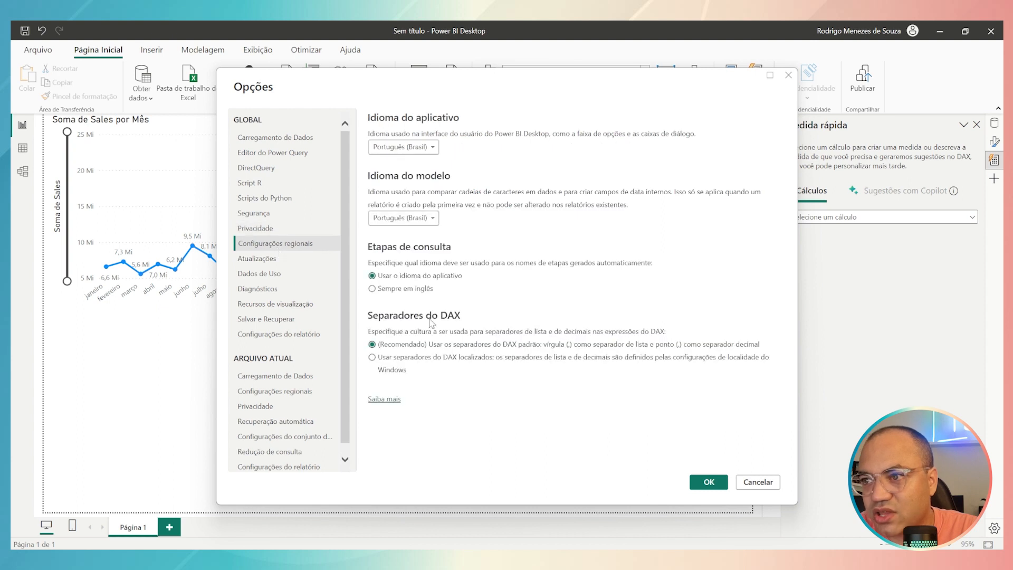
pyautogui.click(292, 260)
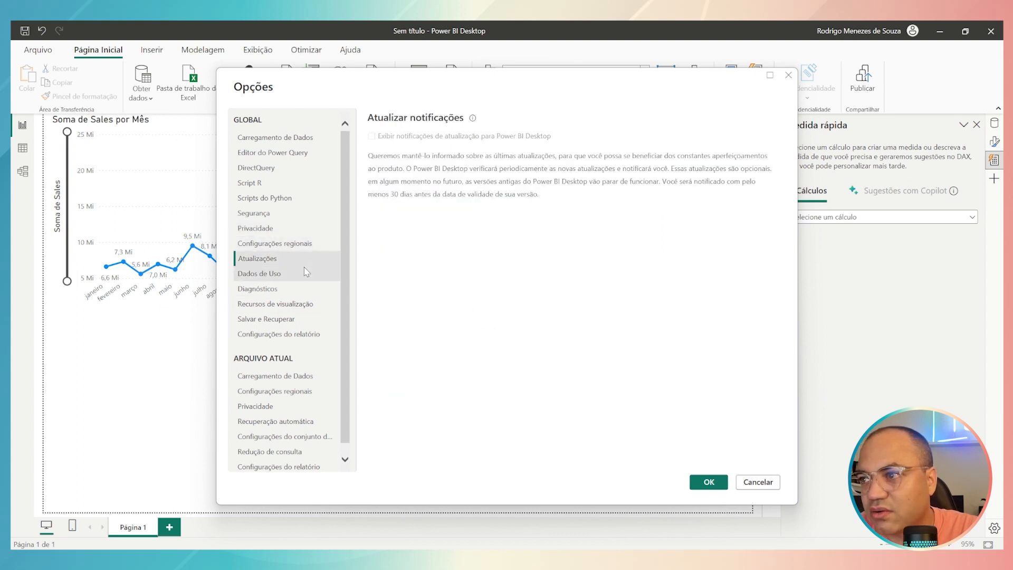
pyautogui.click(273, 292)
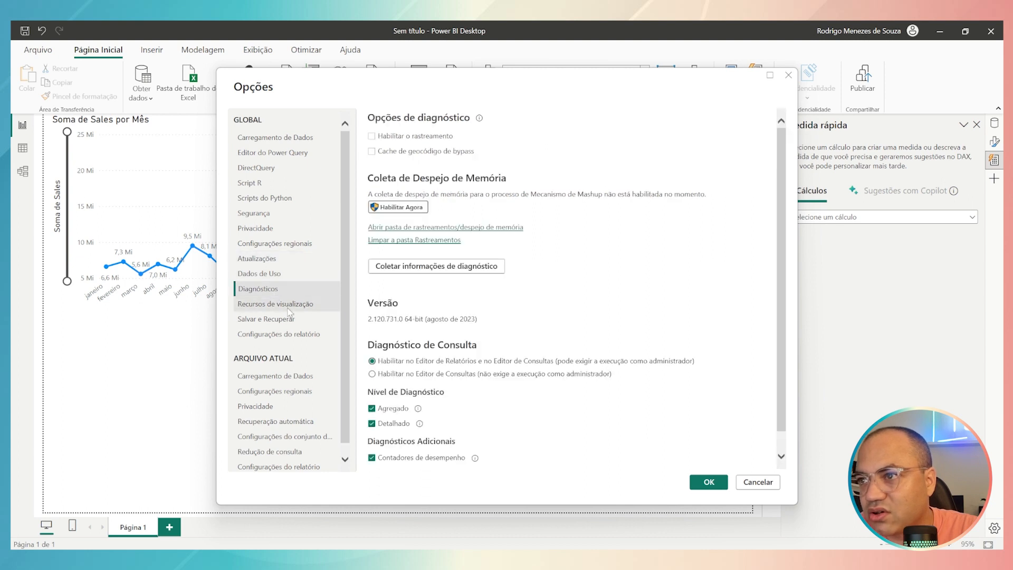
# Check the Recursos de visualização preview features, accept the options and close Medida rápida.
pyautogui.click(290, 309)
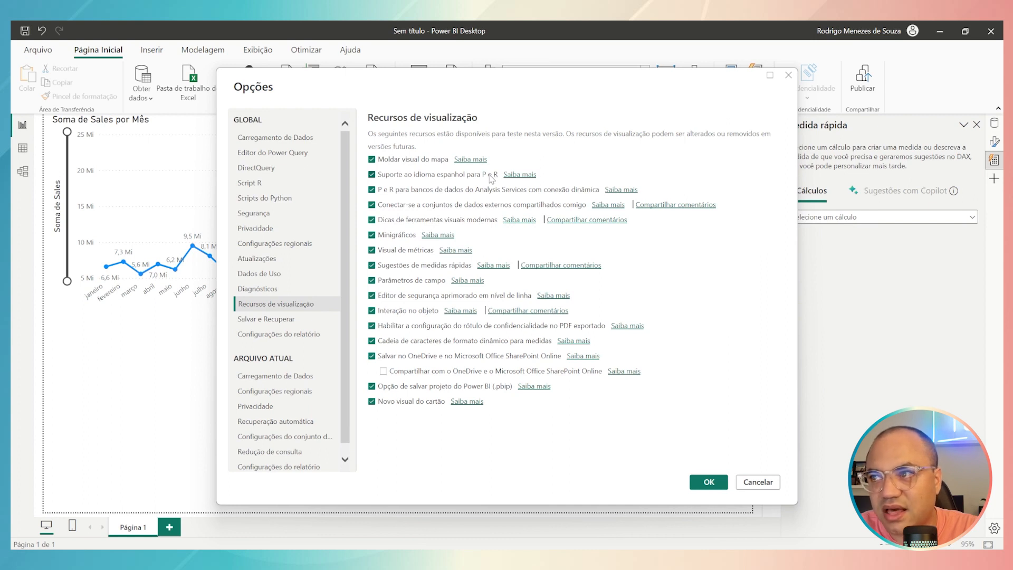
pyautogui.click(372, 175)
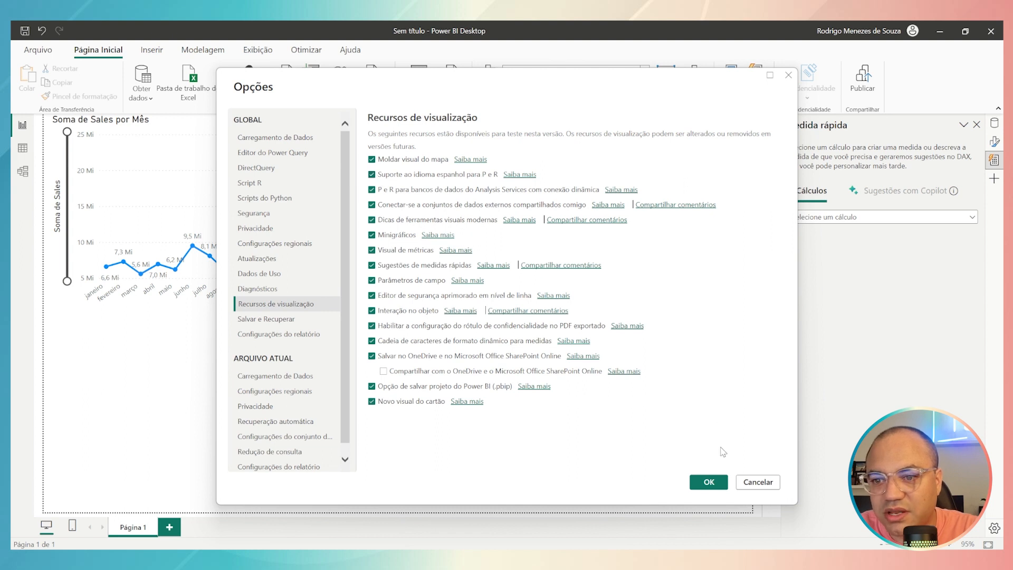
pyautogui.click(710, 482)
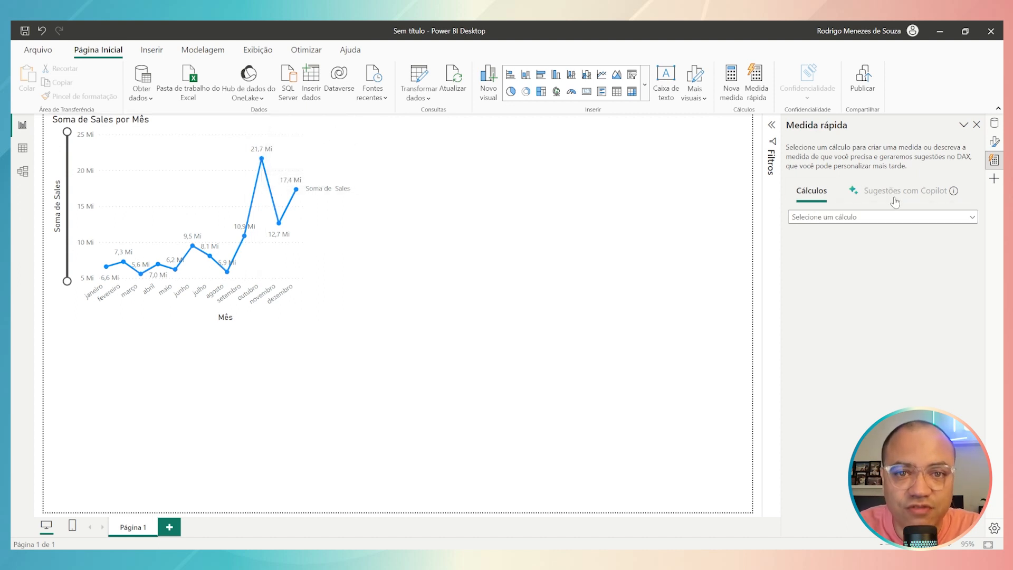
pyautogui.click(976, 126)
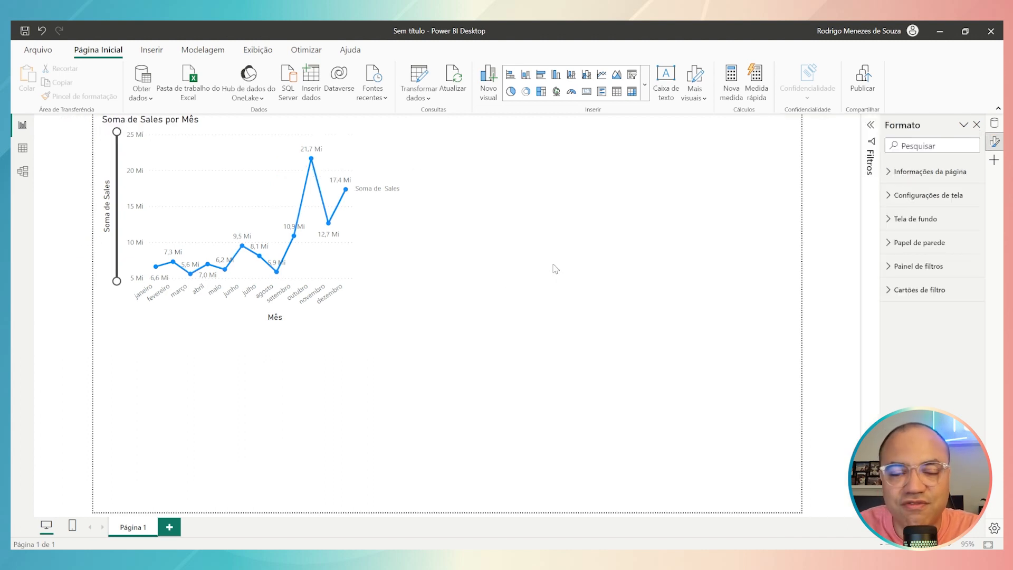